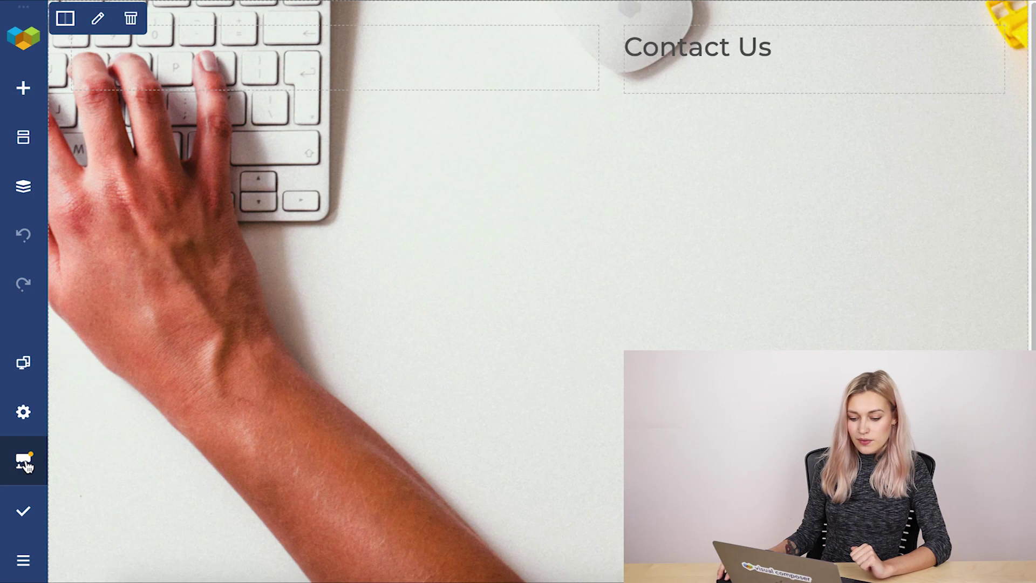
# Search the Visual Composer Hub for form elements with the term "form".
pyautogui.click(16, 461)
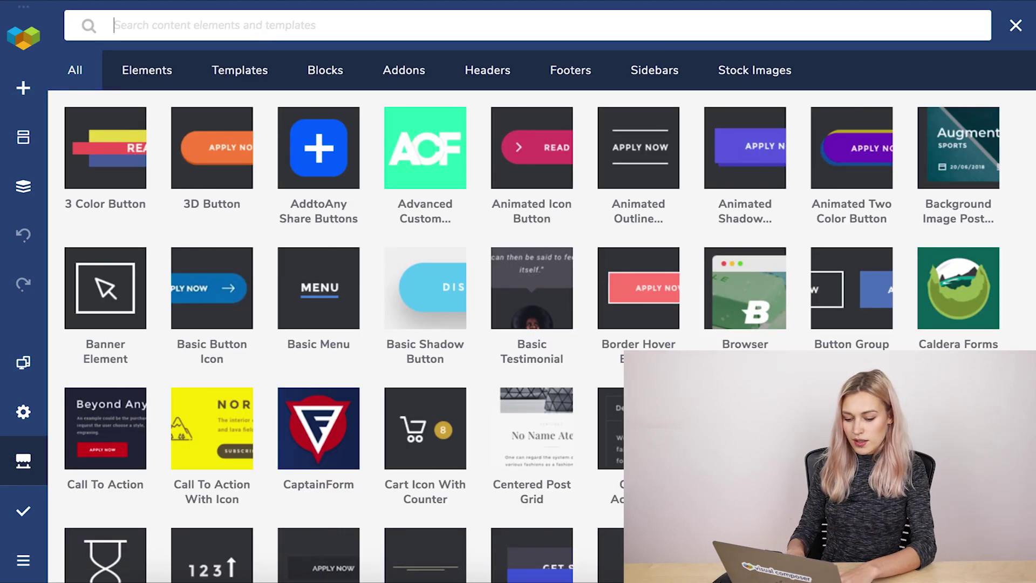
pyautogui.write('form')
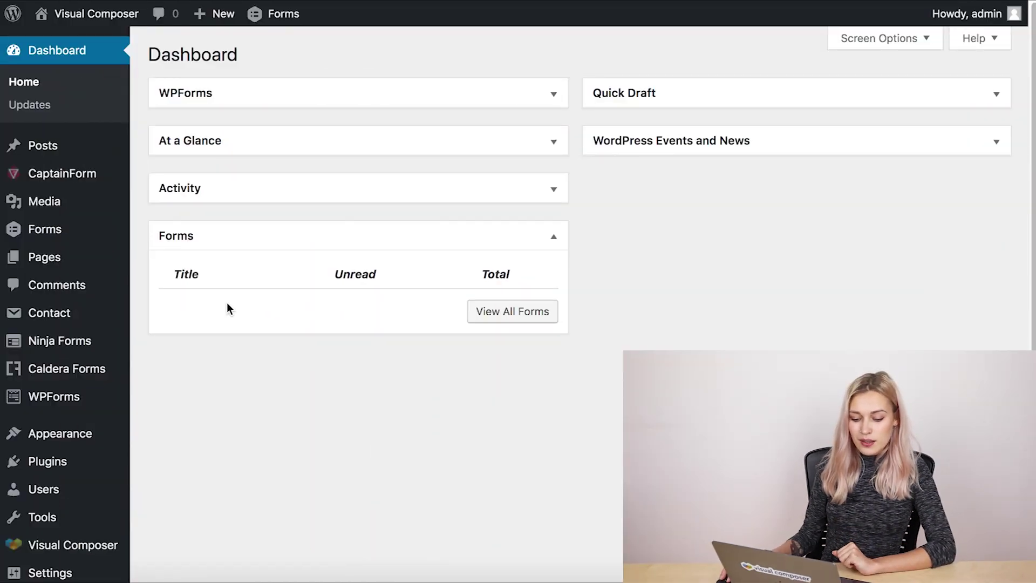
# In the WordPress dashboard, create a new Contact Form 7 form titled "Contact Form".
pyautogui.moveTo(75, 311)
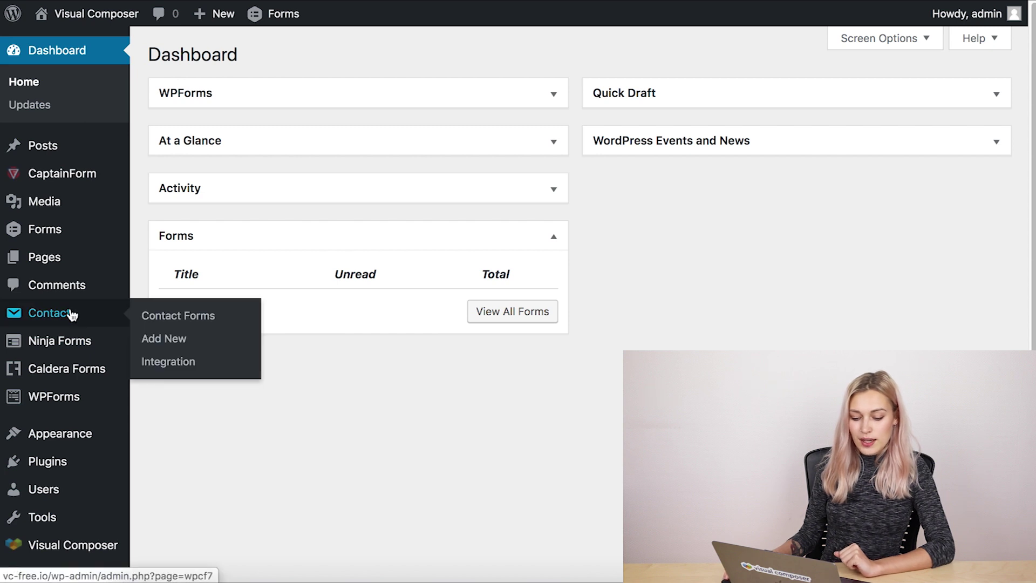
pyautogui.click(75, 318)
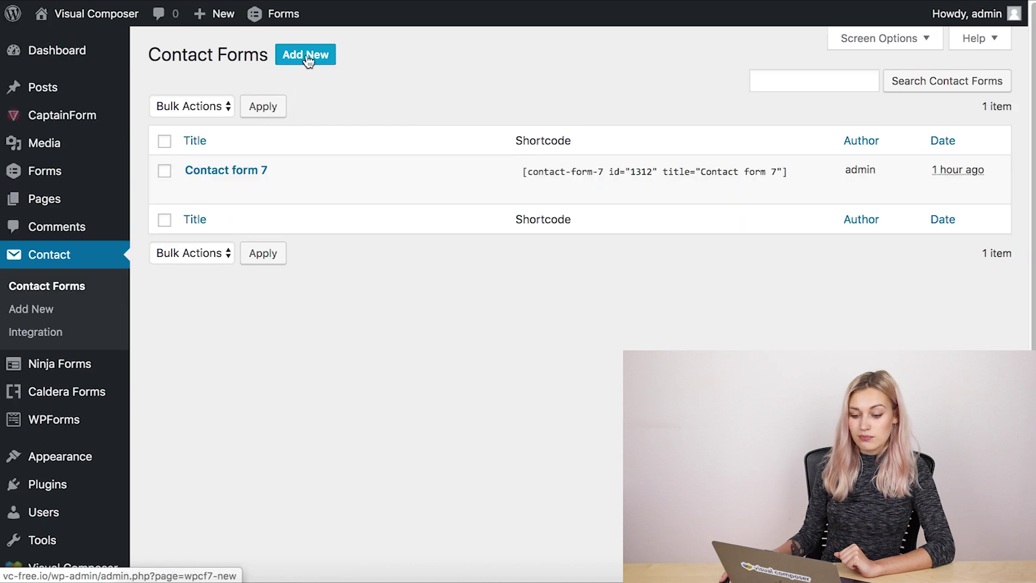
pyautogui.click(308, 61)
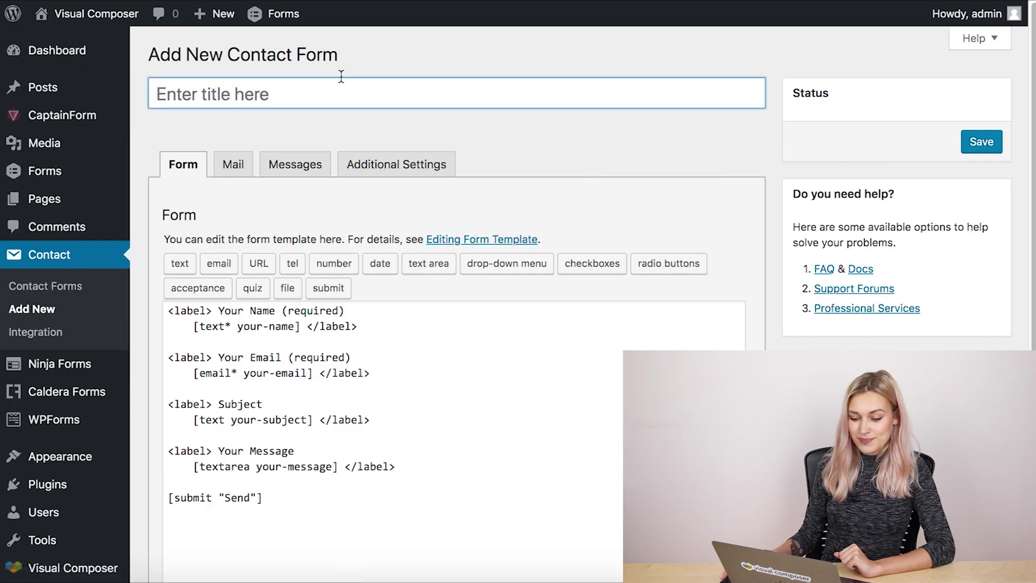
pyautogui.scroll(-1, 536, 140)
pyautogui.scroll(1, 536, 140)
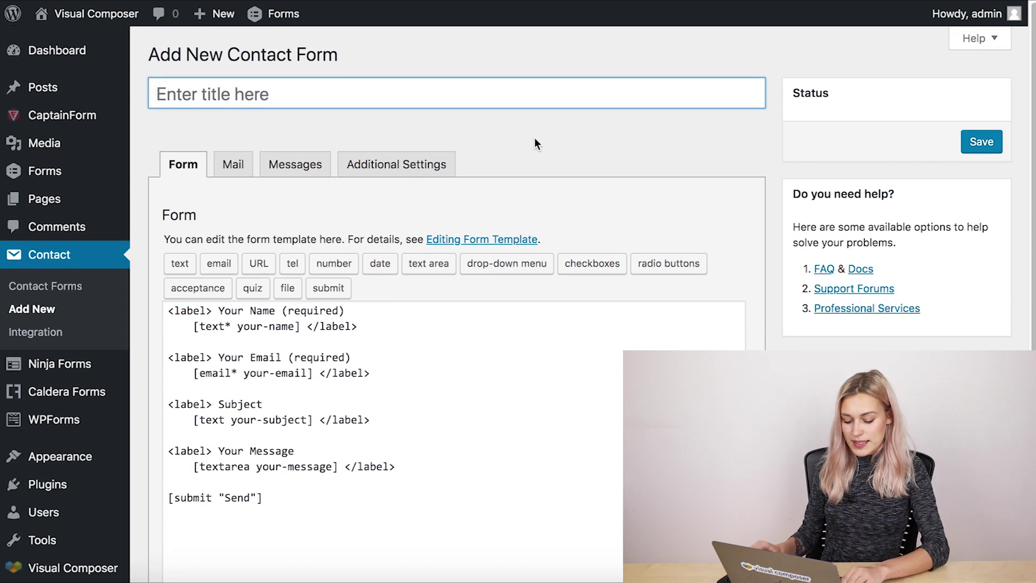
pyautogui.write('Contact Form')
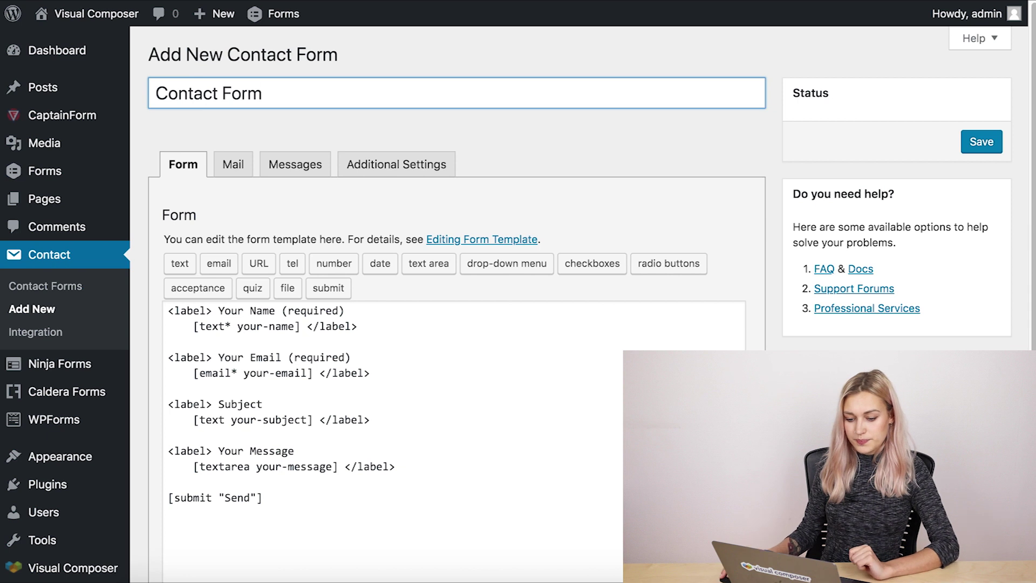
# Remove the word "Your" from the name and email labels in the form template.
pyautogui.scroll(-3, 425, 325)
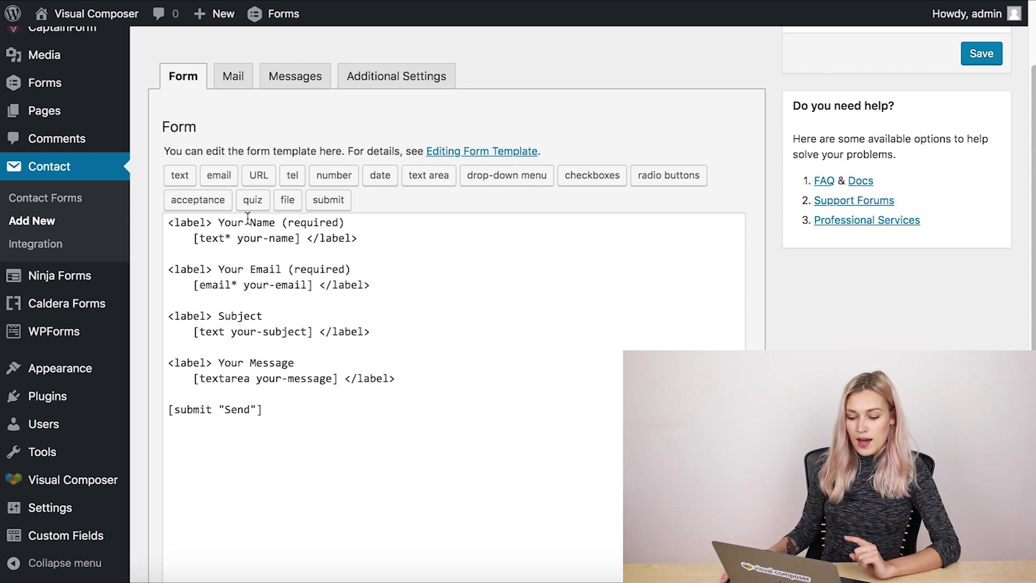
pyautogui.moveTo(250, 222); pyautogui.dragTo(219, 224)
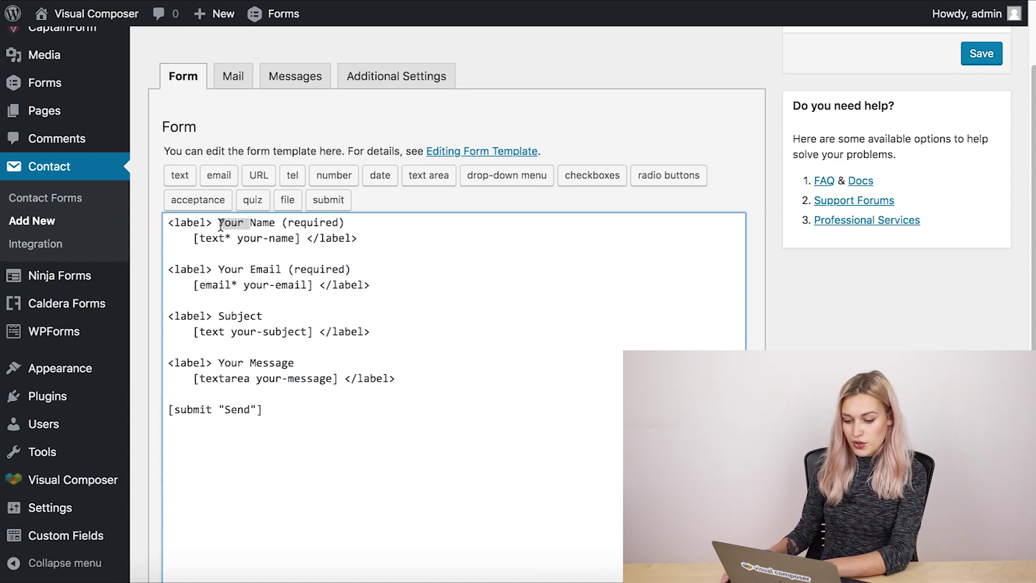
pyautogui.press('BackSpace')
pyautogui.moveTo(250, 269); pyautogui.dragTo(221, 271)
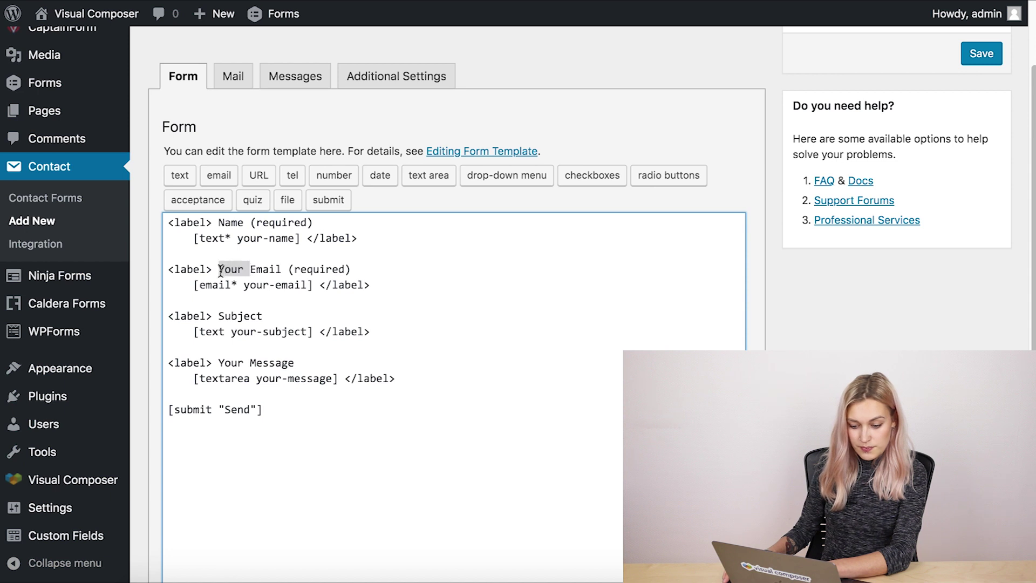
pyautogui.press('BackSpace')
# Delete the Subject label and its text field from the form template and save the contact form.
pyautogui.moveTo(378, 333); pyautogui.dragTo(163, 316)
pyautogui.press('BackSpace')
pyautogui.press('BackSpace')
pyautogui.press('BackSpace')
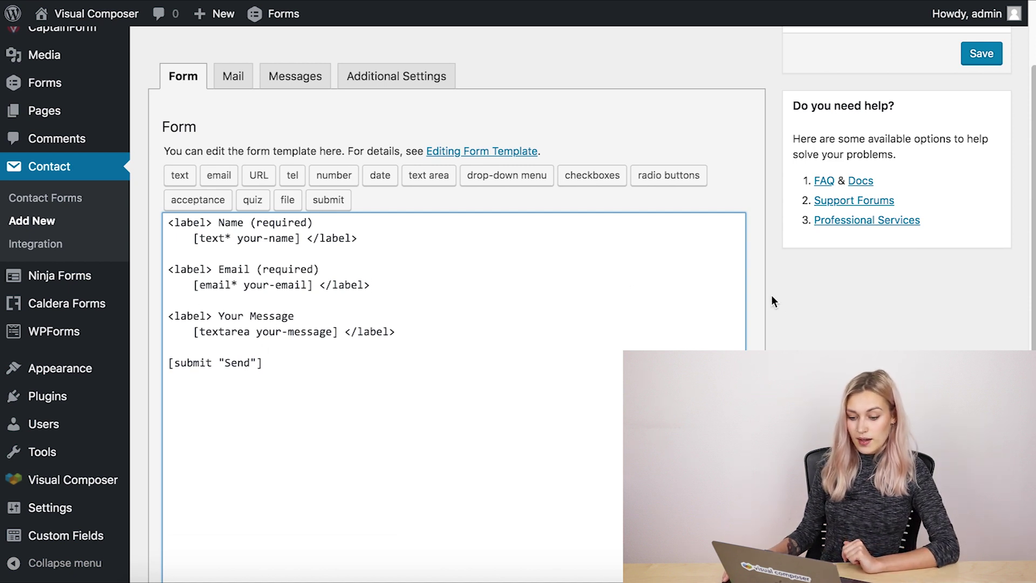
pyautogui.scroll(3, 953, 106)
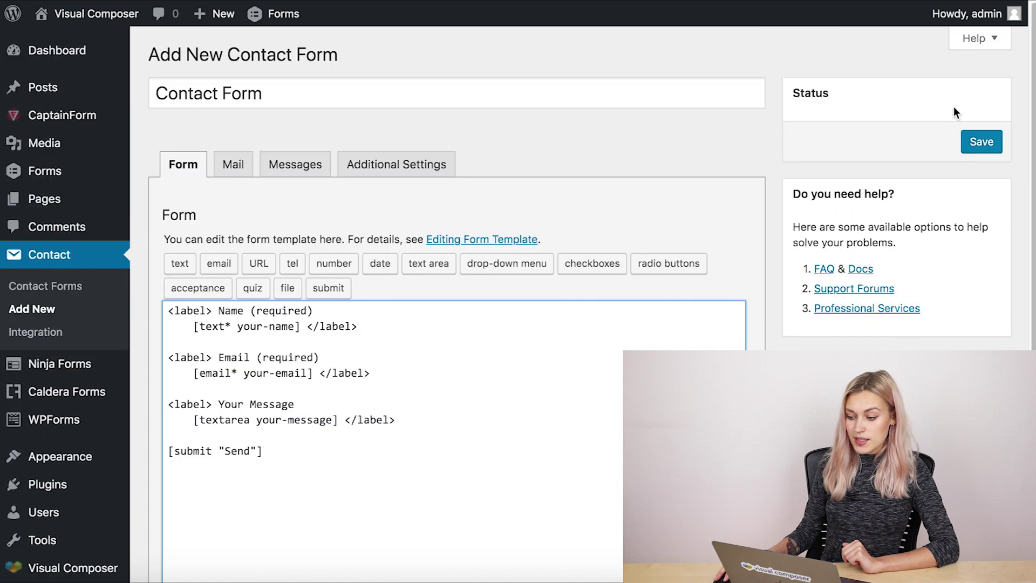
pyautogui.click(971, 110)
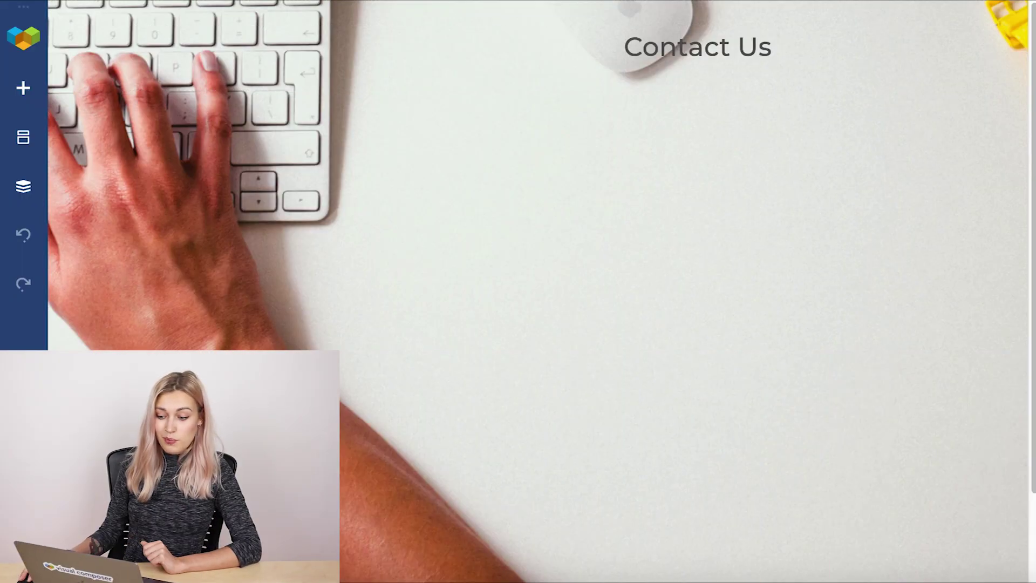
# In the Visual Composer page editor, add a Contact Form 7 element below the Contact Us heading.
pyautogui.moveTo(759, 75)
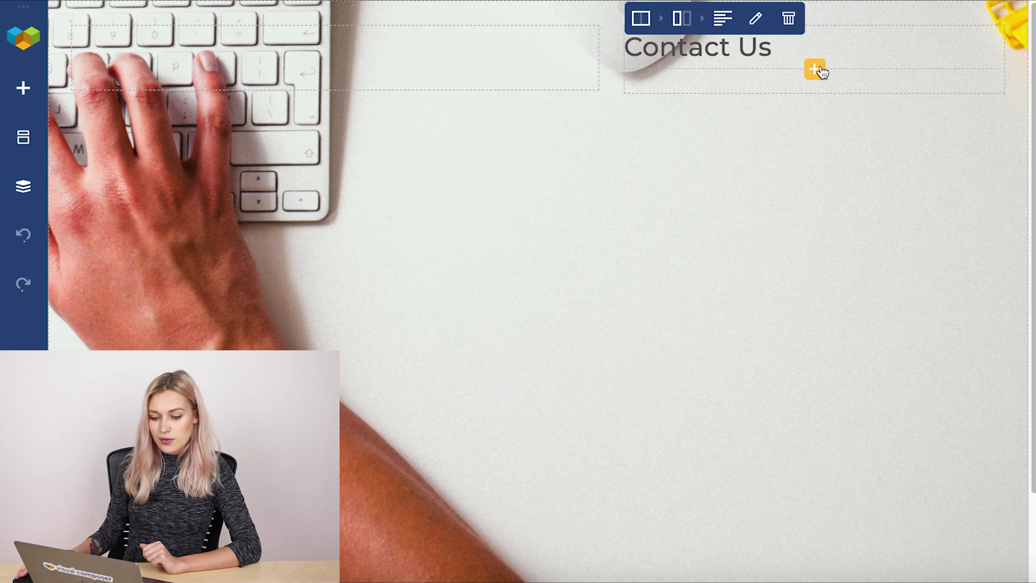
pyautogui.click(814, 69)
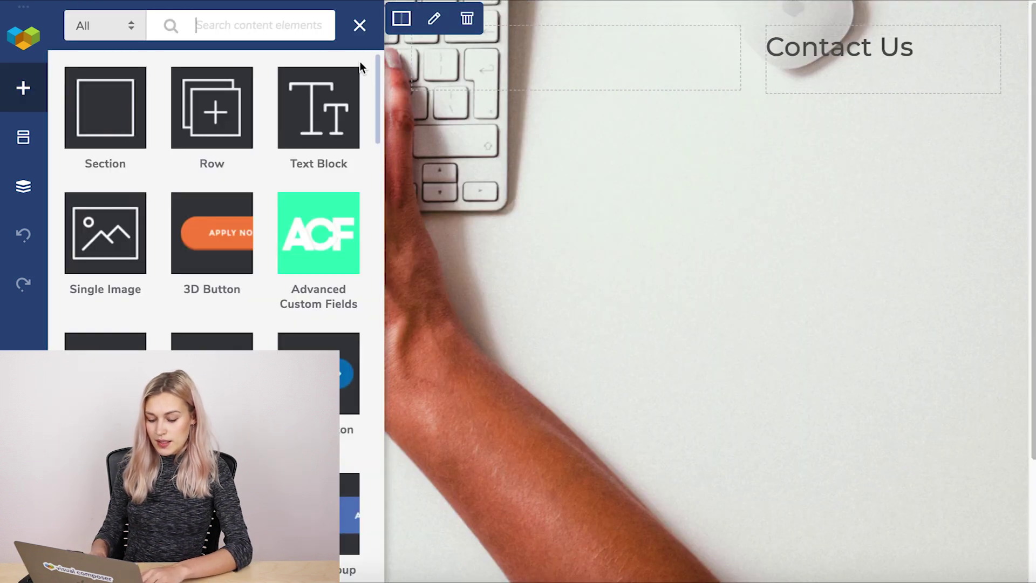
pyautogui.write('contact')
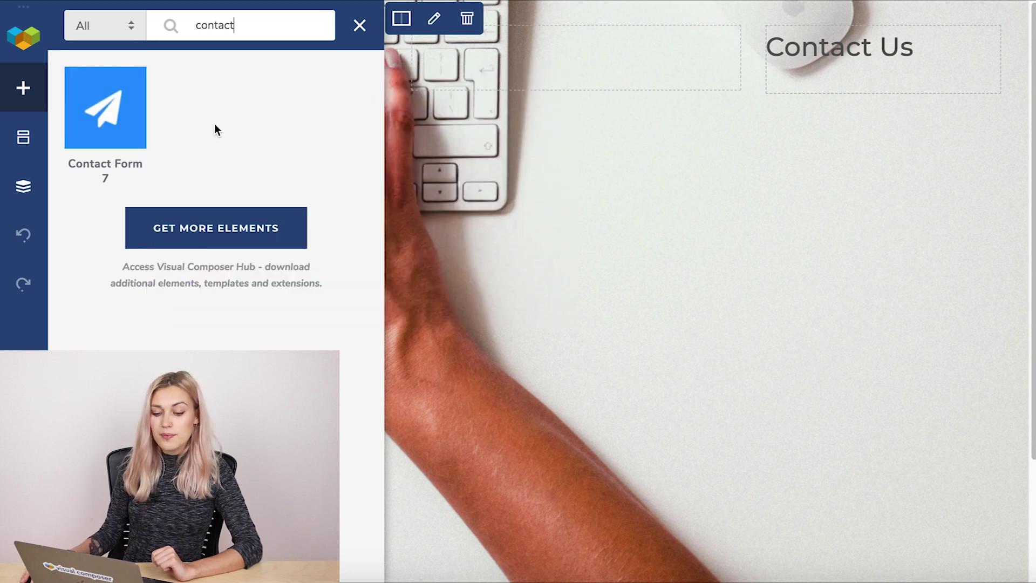
pyautogui.click(107, 112)
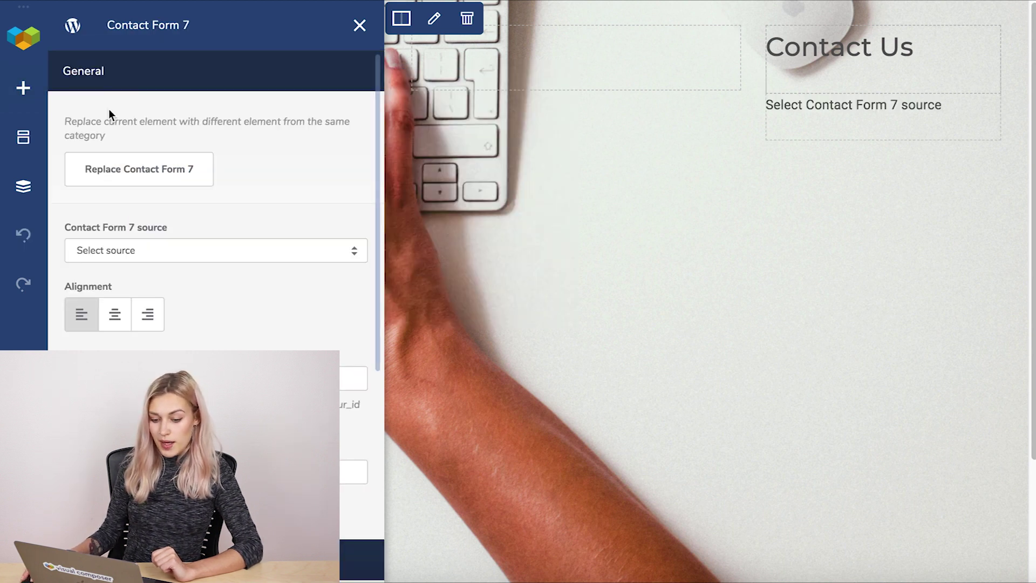
# Set the element's Contact Form 7 source to Contact Form(1316) and close its settings.
pyautogui.click(229, 252)
pyautogui.click(219, 263)
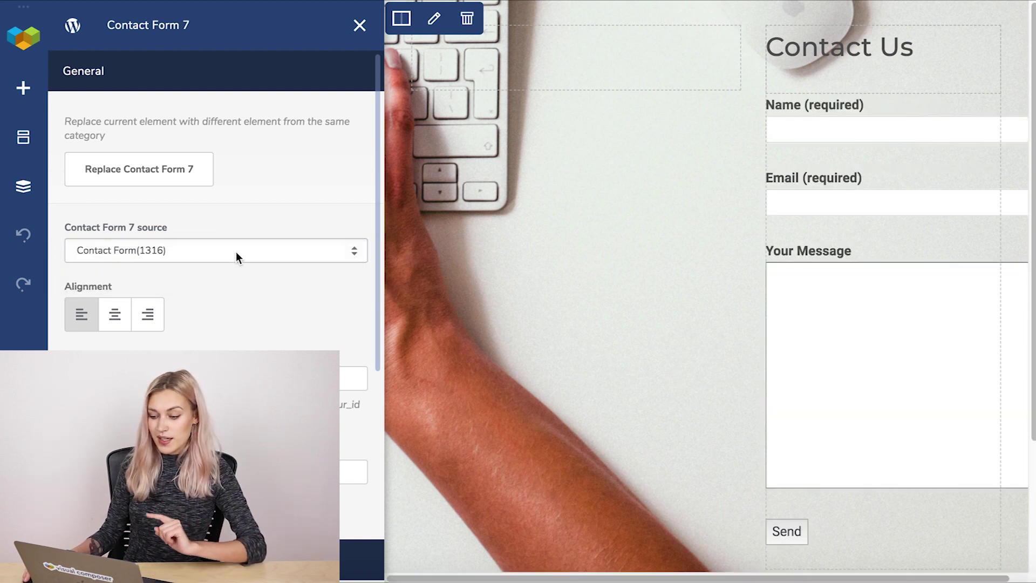
pyautogui.click(359, 26)
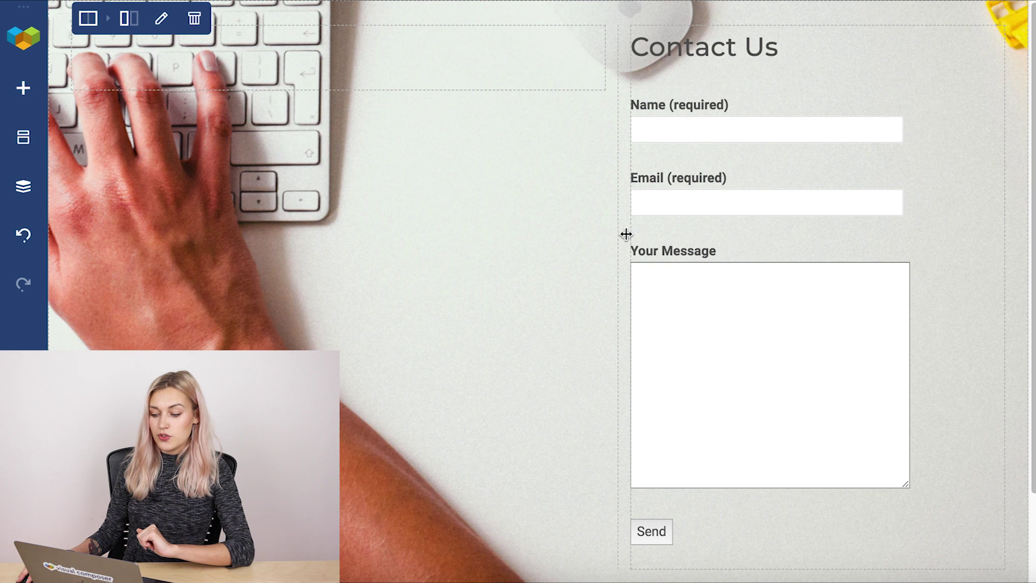
# Slightly widen the column holding the contact form and review the form on the published page.
pyautogui.moveTo(626, 233)
pyautogui.mouseDown()
pyautogui.moveTo(611, 236)
pyautogui.moveTo(620, 237)
pyautogui.mouseUp()
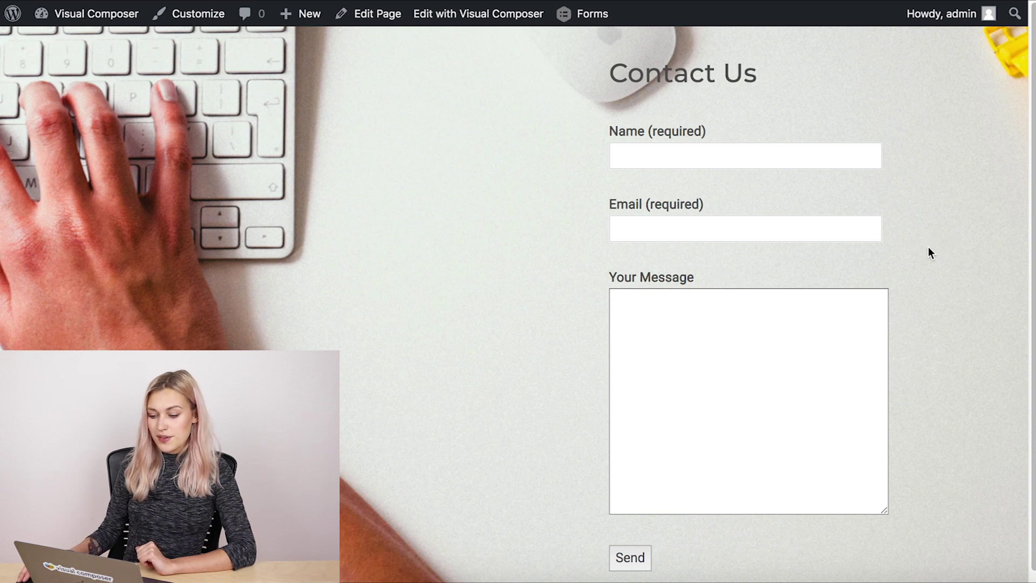
pyautogui.scroll(-2, 928, 248)
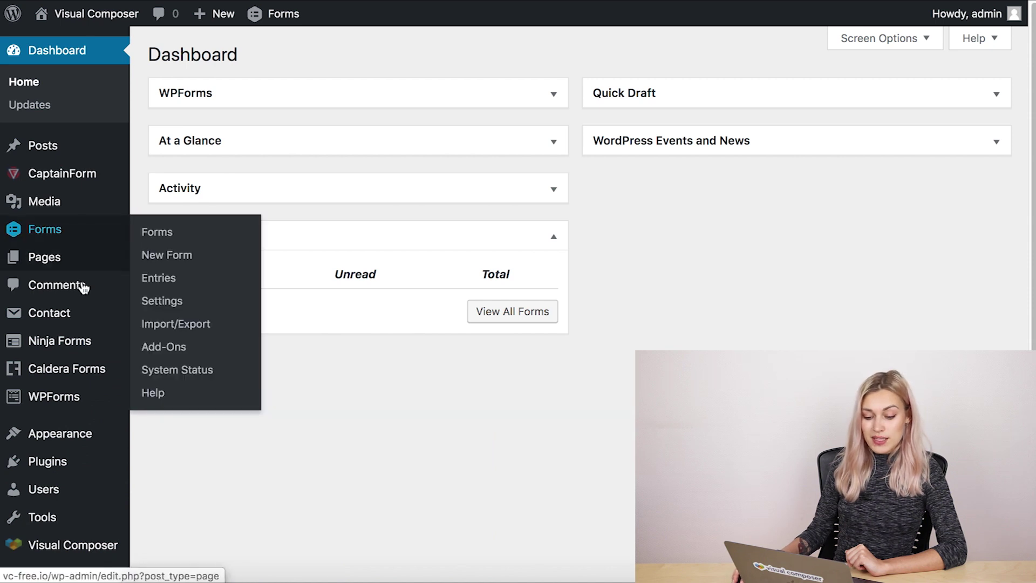
# In the WordPress dashboard, start a new Ninja Forms form from the Blank Form template.
pyautogui.click(81, 314)
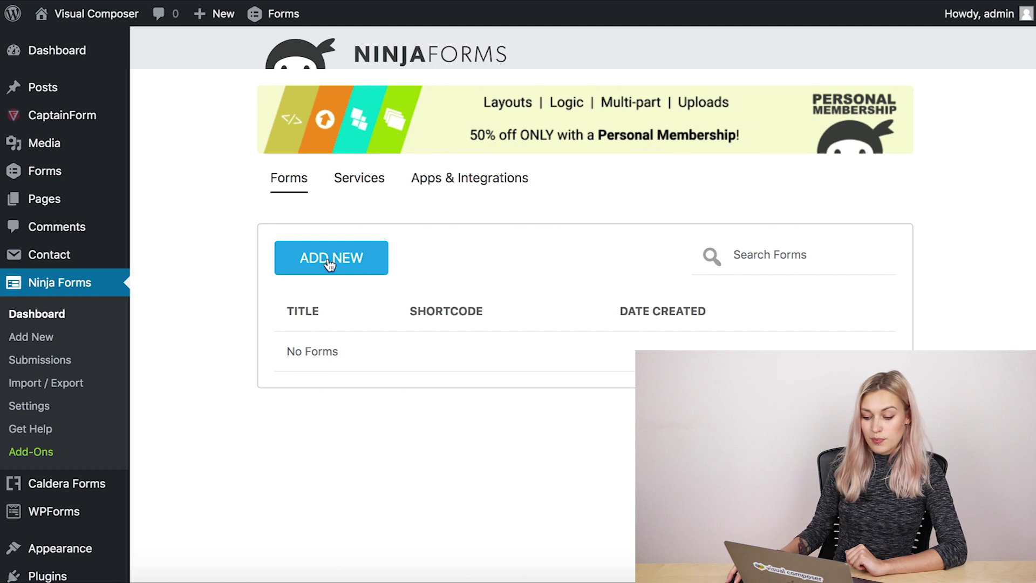
pyautogui.click(330, 258)
pyautogui.scroll(-3, 324, 258)
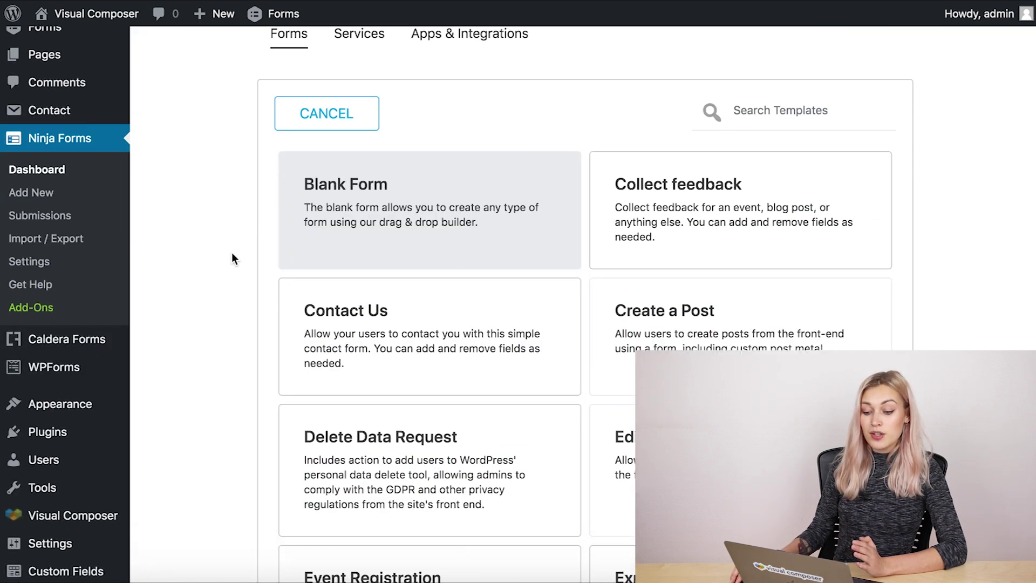
pyautogui.scroll(-2, 232, 254)
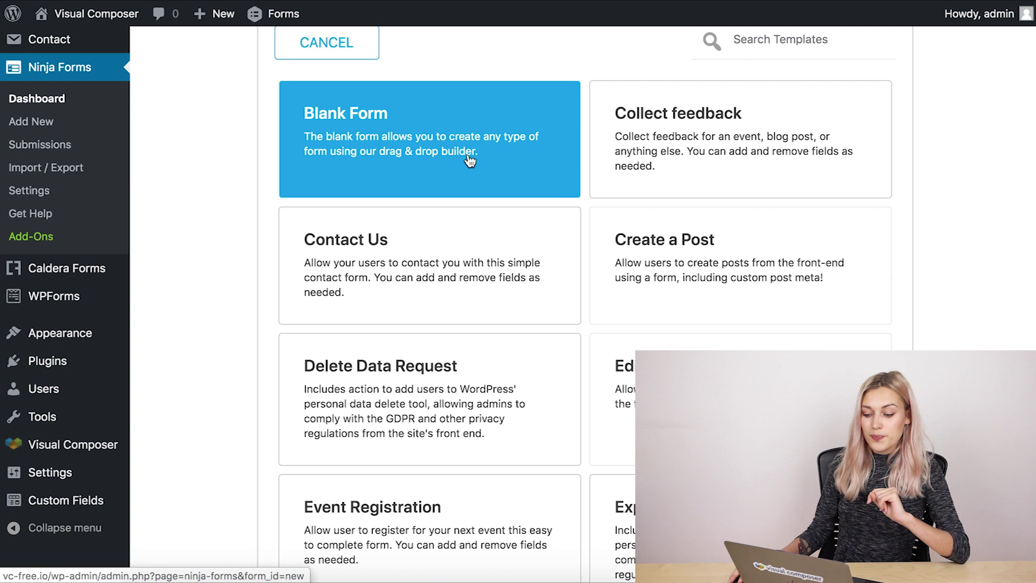
pyautogui.click(468, 162)
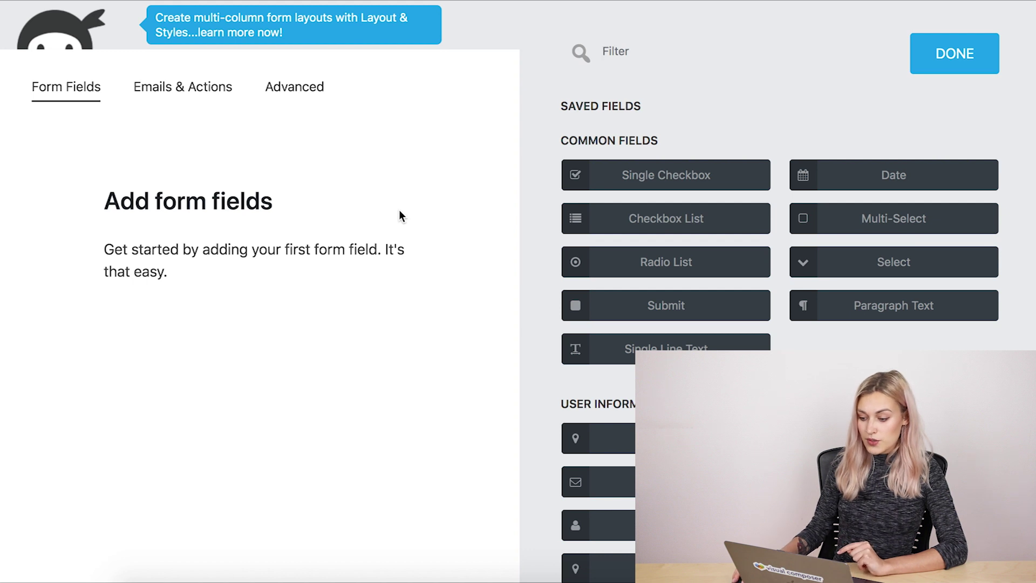
# Add Single Line Text, Email, Paragraph Text and Submit fields to the blank form.
pyautogui.click(652, 353)
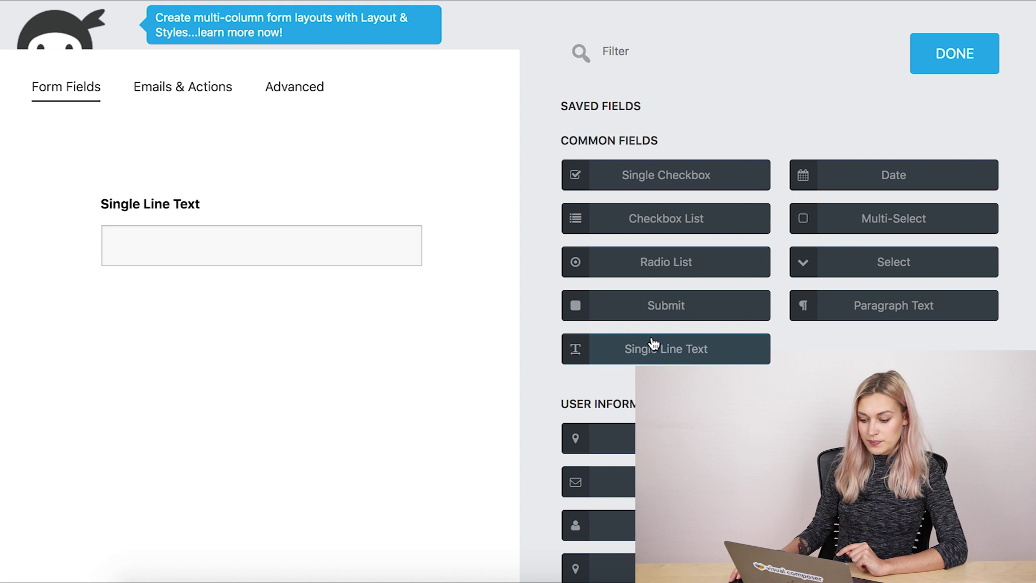
pyautogui.click(672, 481)
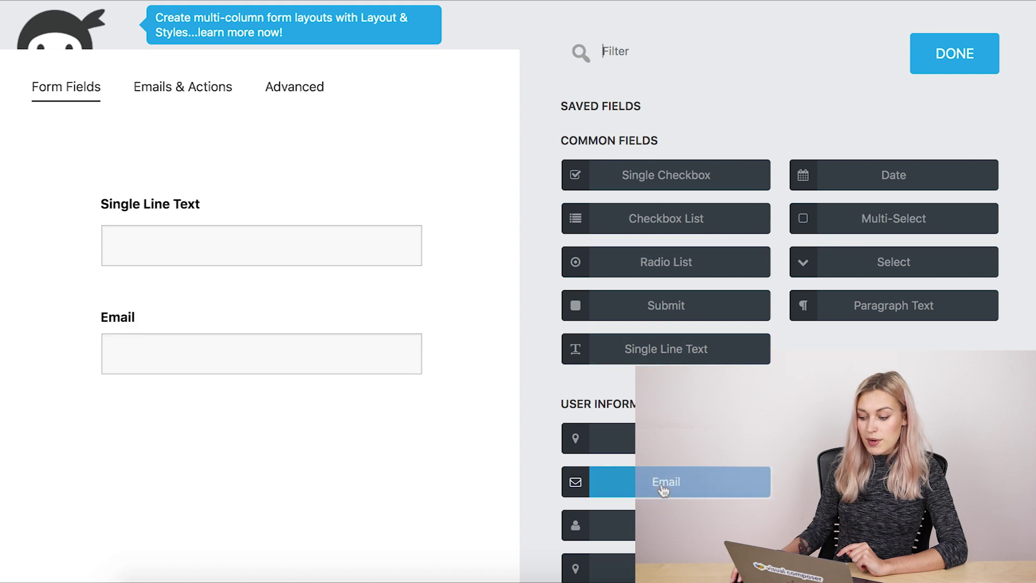
pyautogui.click(880, 310)
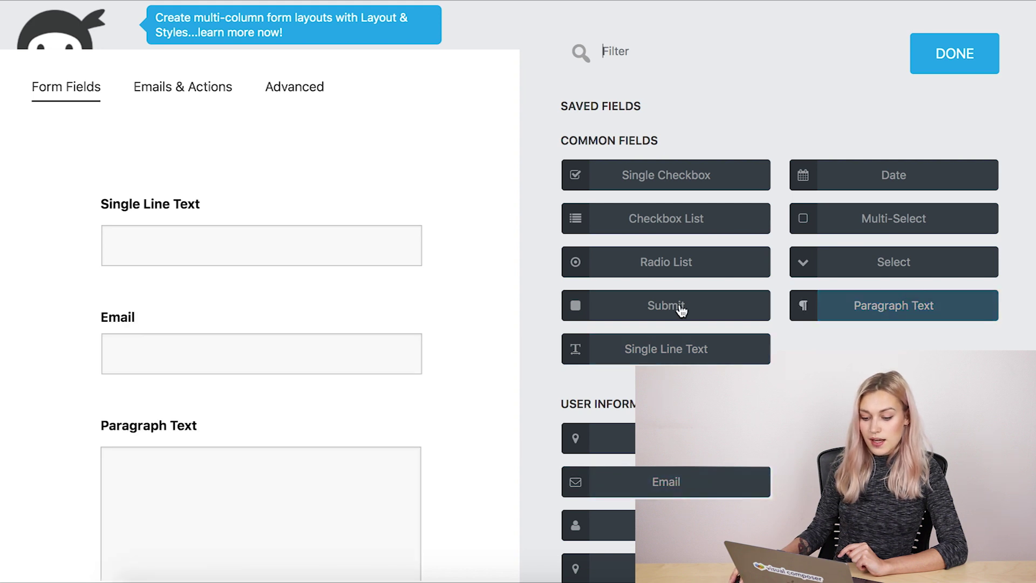
pyautogui.scroll(-3, 259, 495)
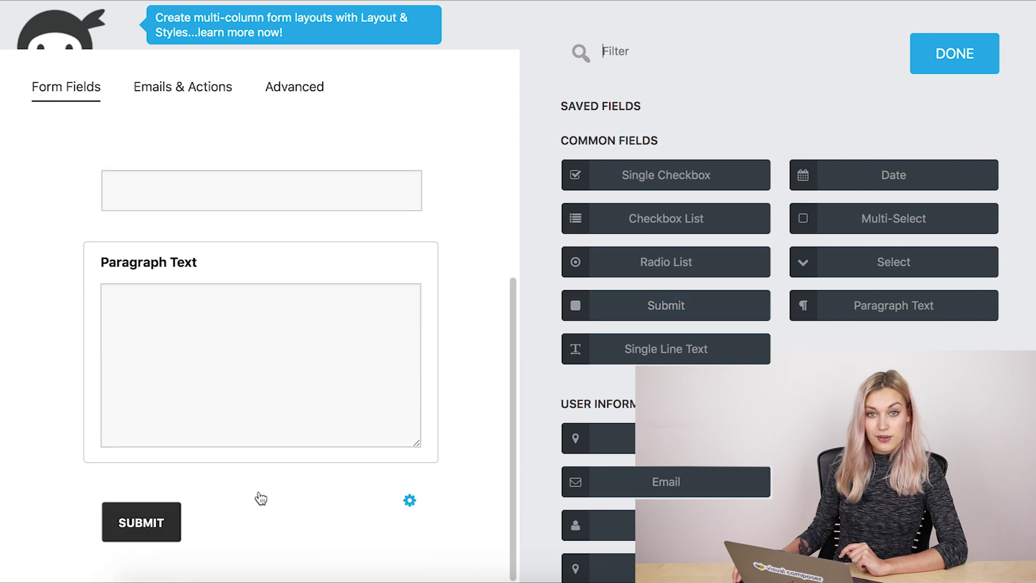
pyautogui.scroll(3, 295, 405)
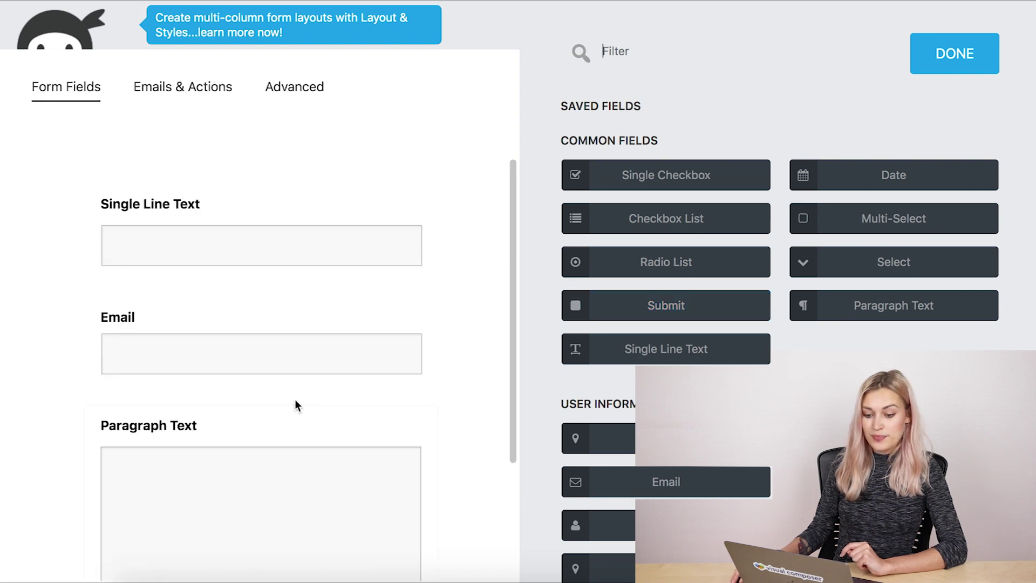
# Relabel the single line text field "Name" and make both it and the Email field required.
pyautogui.click(181, 222)
pyautogui.moveTo(658, 162); pyautogui.dragTo(574, 158)
pyautogui.write('Name')
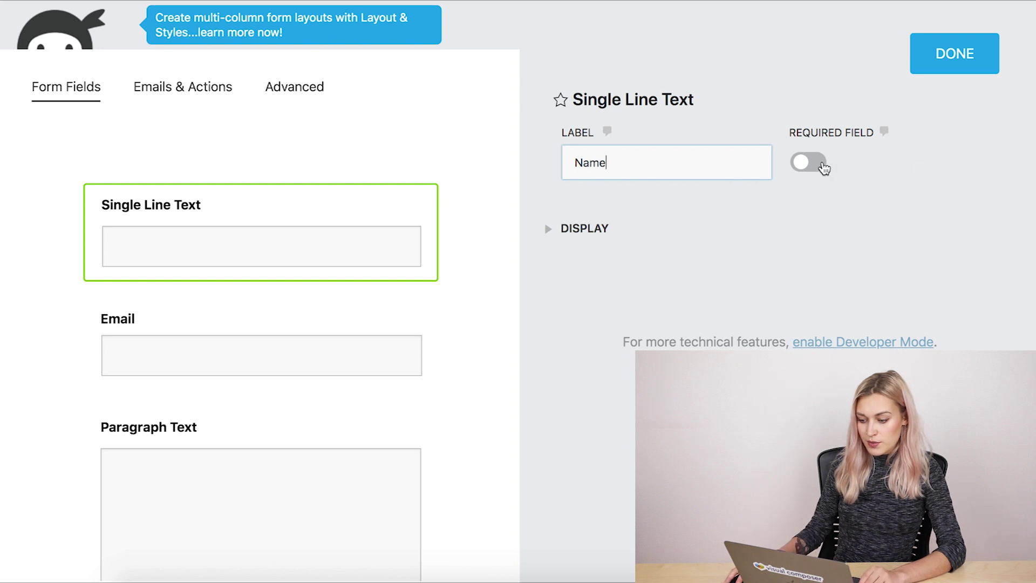
pyautogui.click(823, 166)
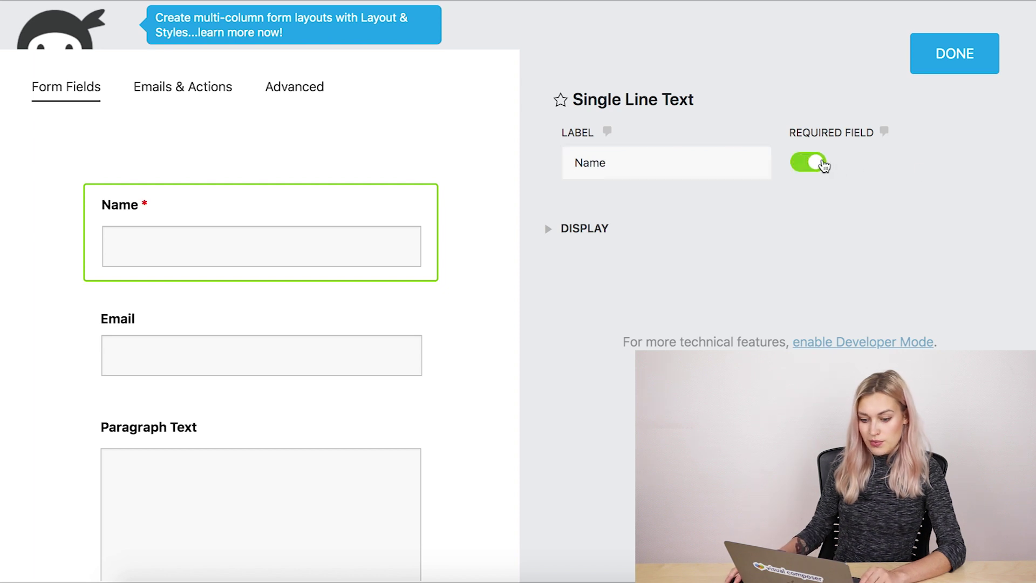
pyautogui.click(290, 334)
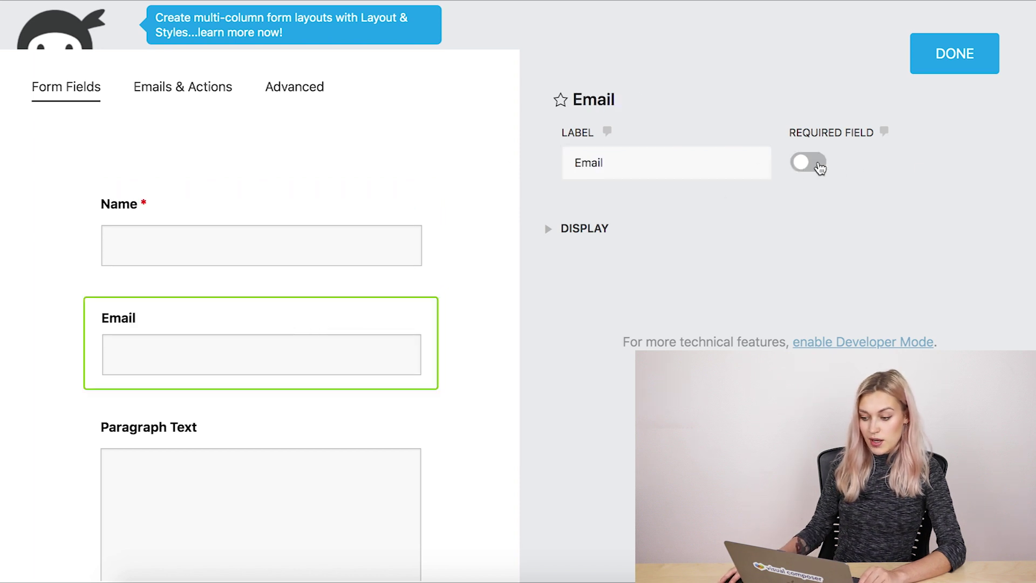
pyautogui.click(819, 167)
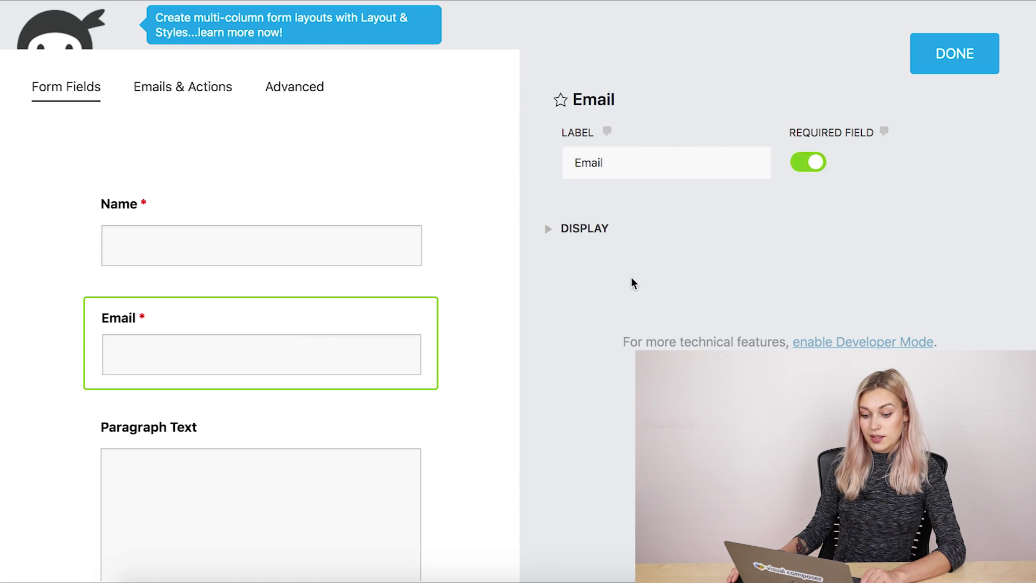
# Relabel the Paragraph Text field of the form as "Your Message".
pyautogui.scroll(-3, 377, 329)
pyautogui.click(162, 293)
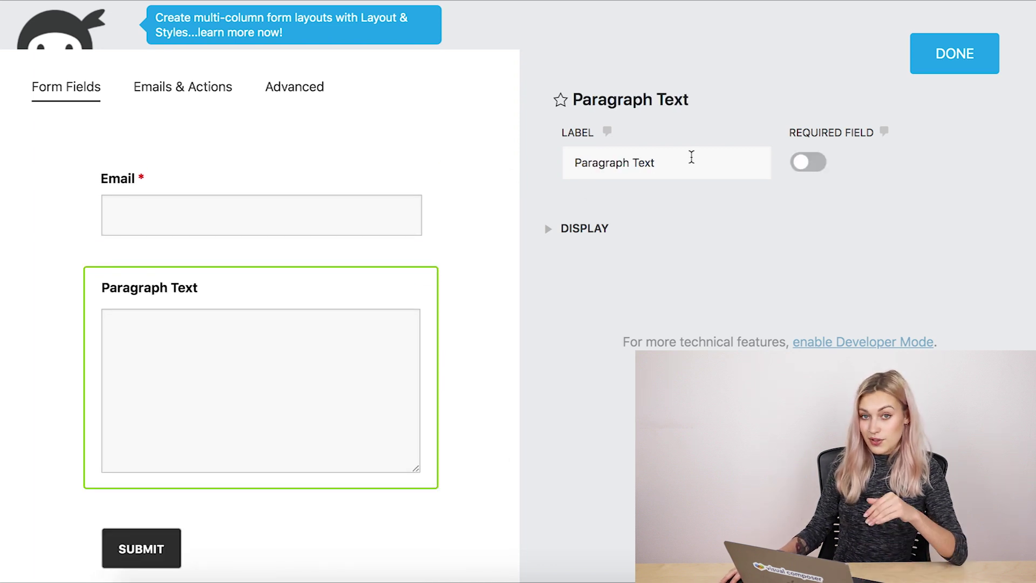
pyautogui.moveTo(691, 157); pyautogui.dragTo(567, 165)
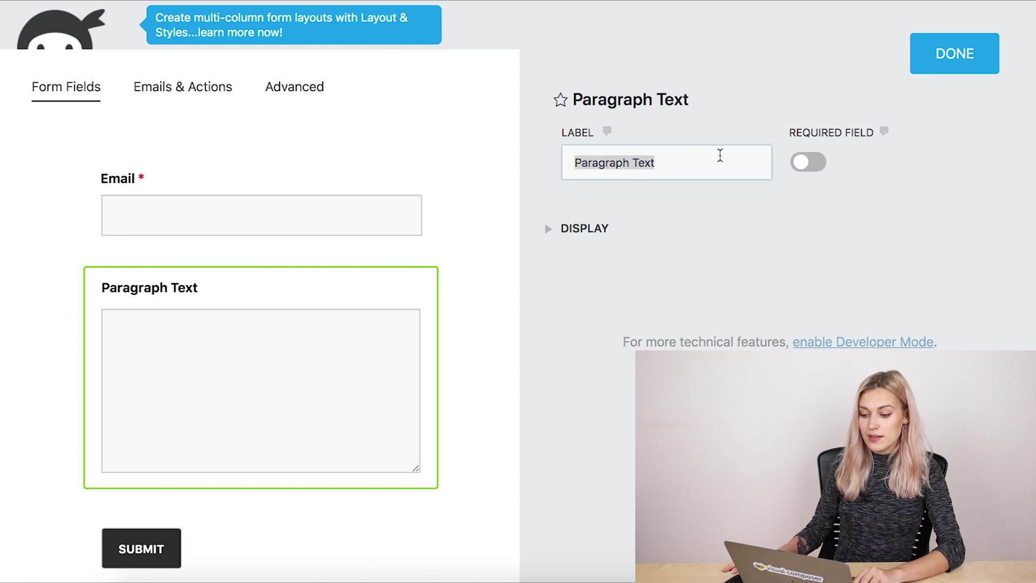
pyautogui.write('You')
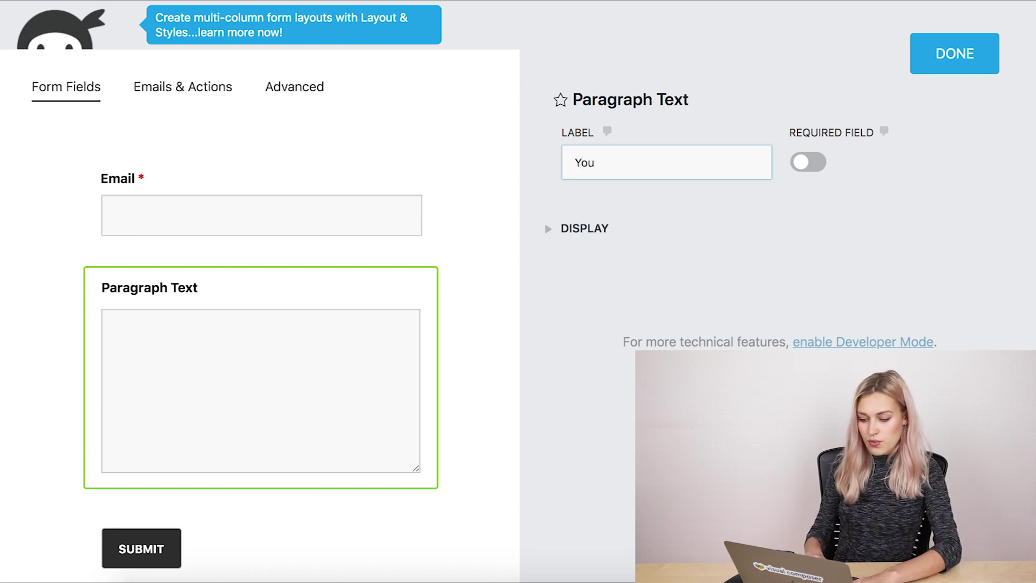
pyautogui.write('r Message')
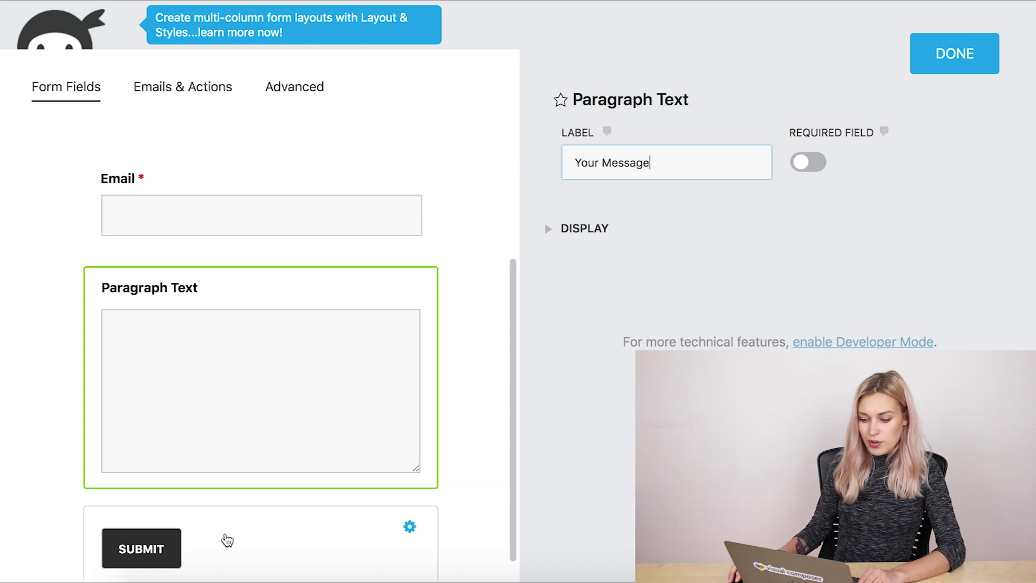
# Relabel the form's submit button as "Send" and finish editing its field settings.
pyautogui.click(224, 539)
pyautogui.moveTo(638, 160); pyautogui.dragTo(586, 168)
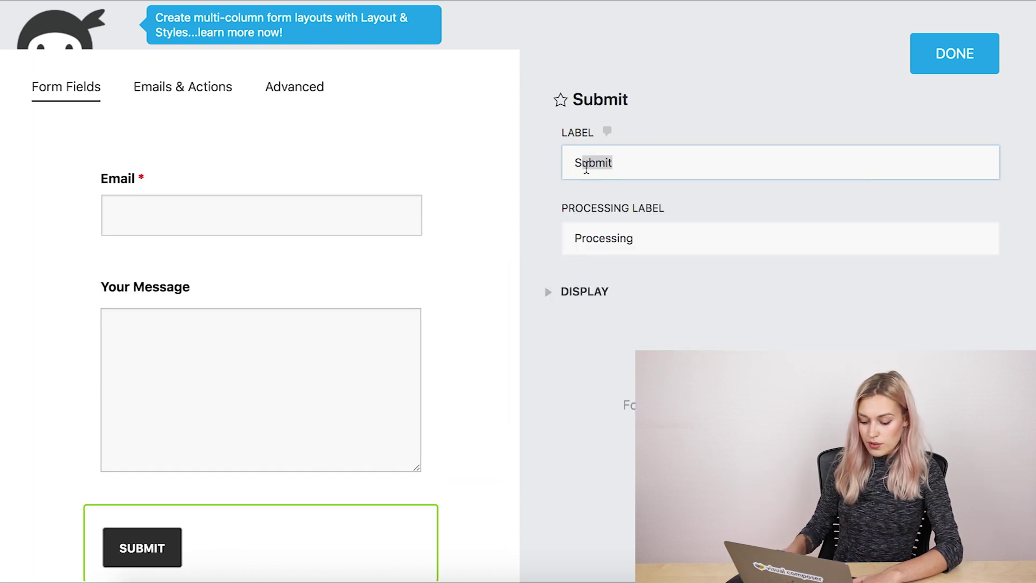
pyautogui.write('end')
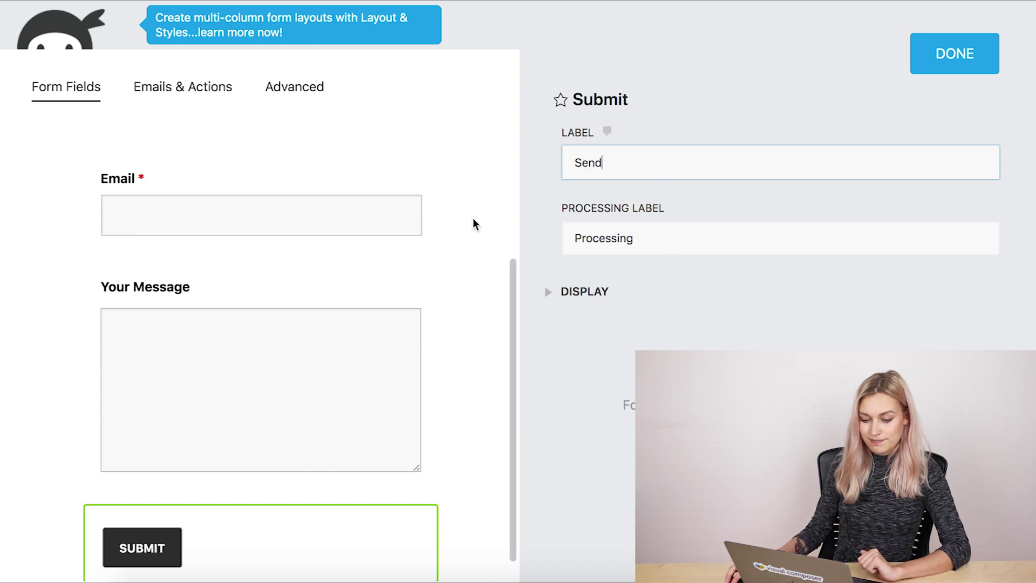
pyautogui.scroll(2, 475, 221)
pyautogui.scroll(4, 477, 211)
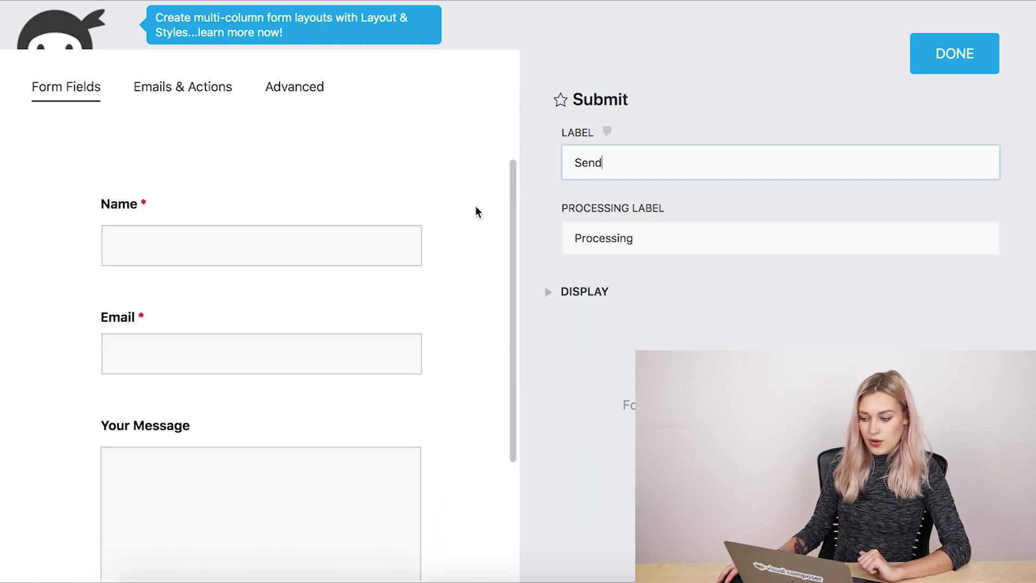
pyautogui.click(937, 55)
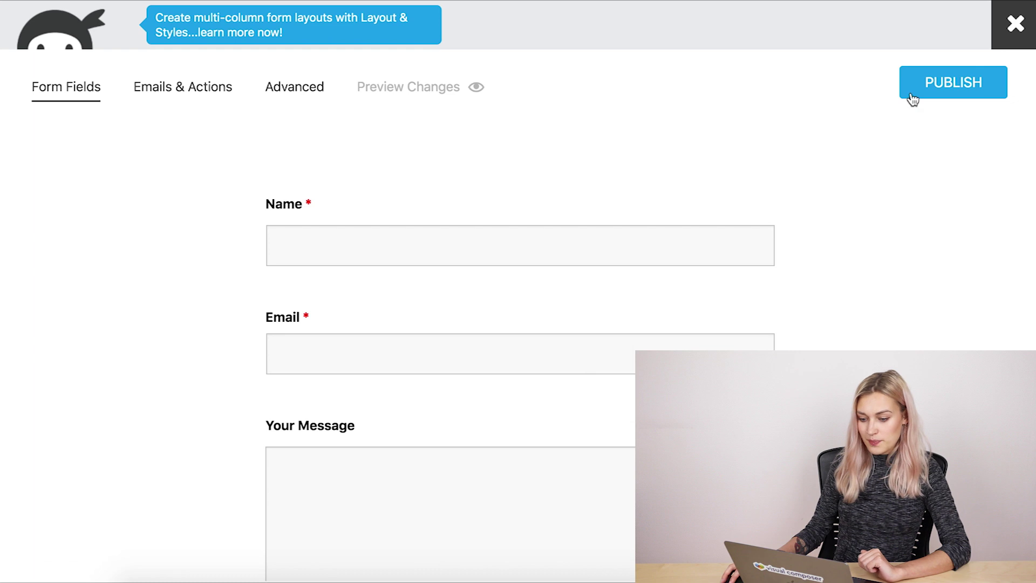
# Publish the form with the title "Ninja".
pyautogui.click(931, 86)
pyautogui.click(674, 129)
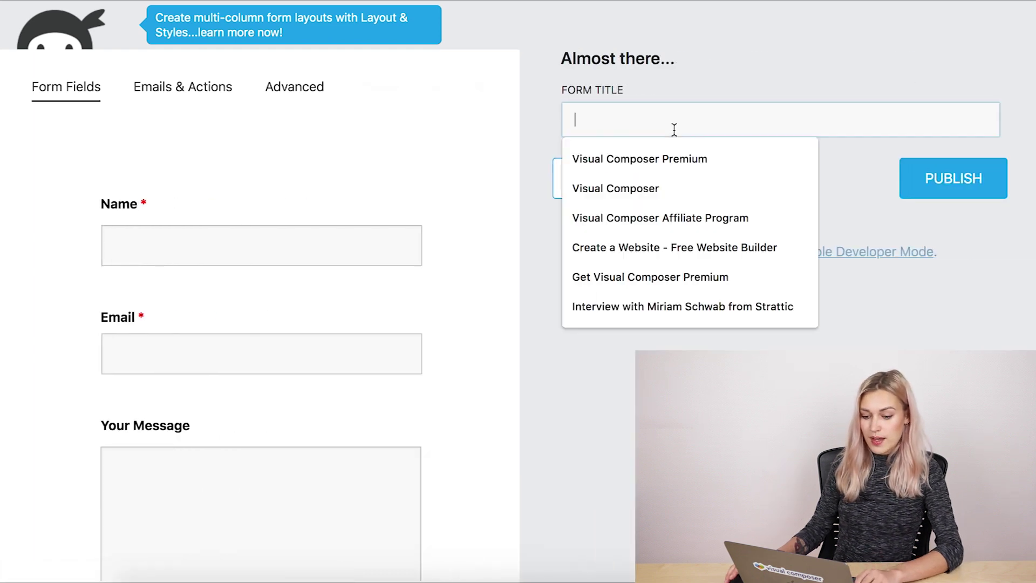
pyautogui.write('Ninja')
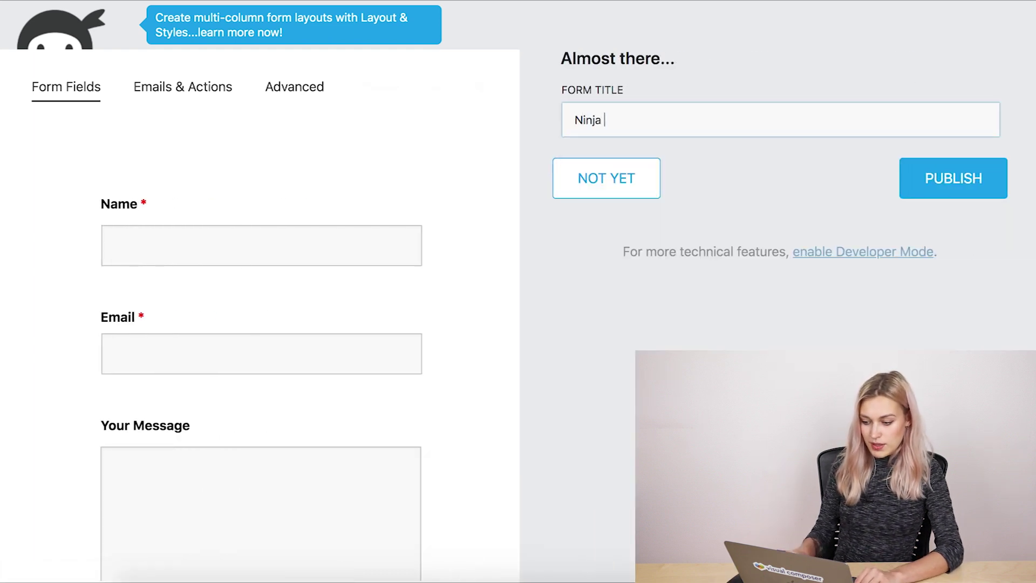
pyautogui.click(928, 190)
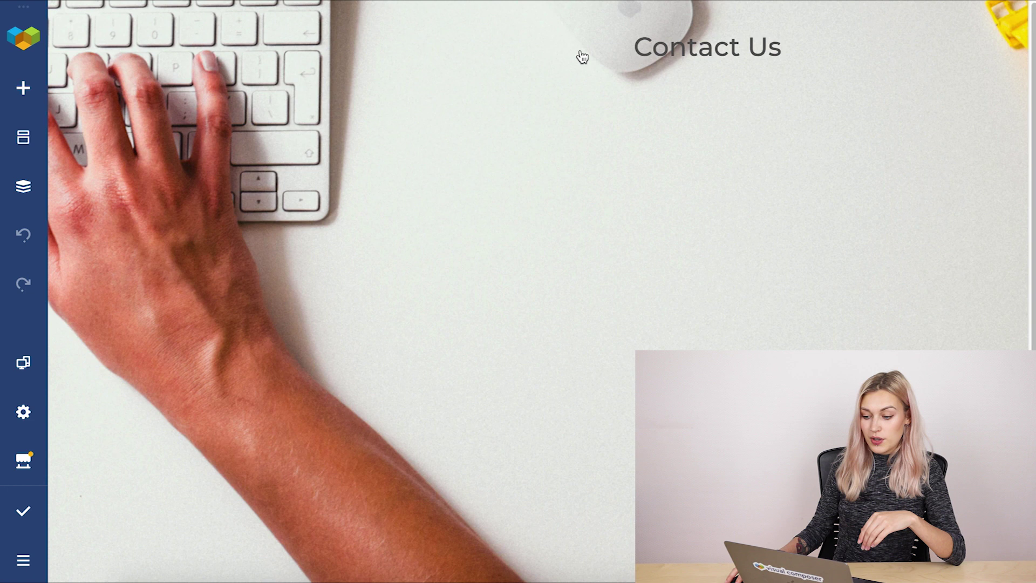
# On the Visual Composer page, add a Ninja Forms element below the Contact Us heading with the Ninja form as its source.
pyautogui.moveTo(842, 61)
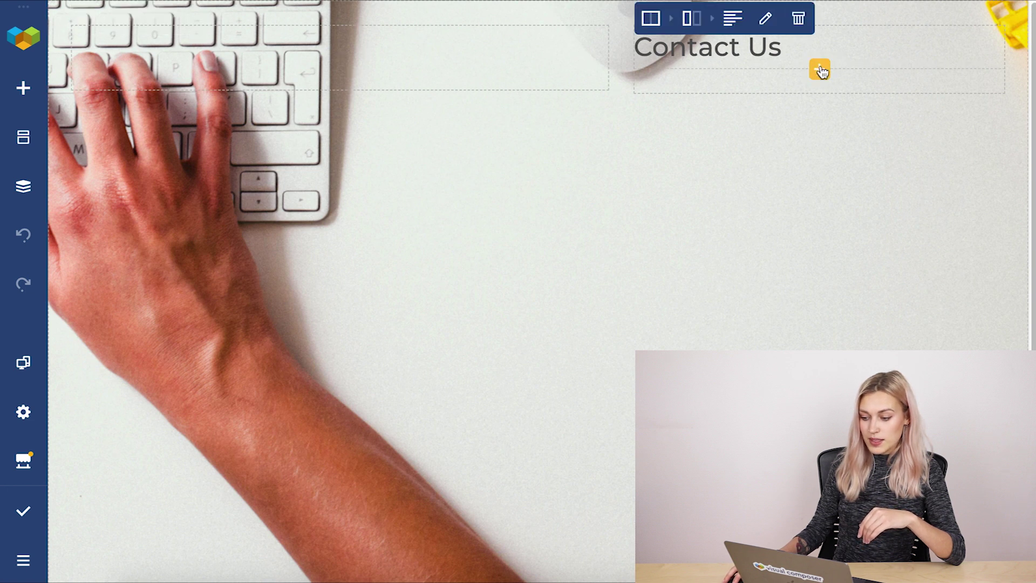
pyautogui.click(820, 69)
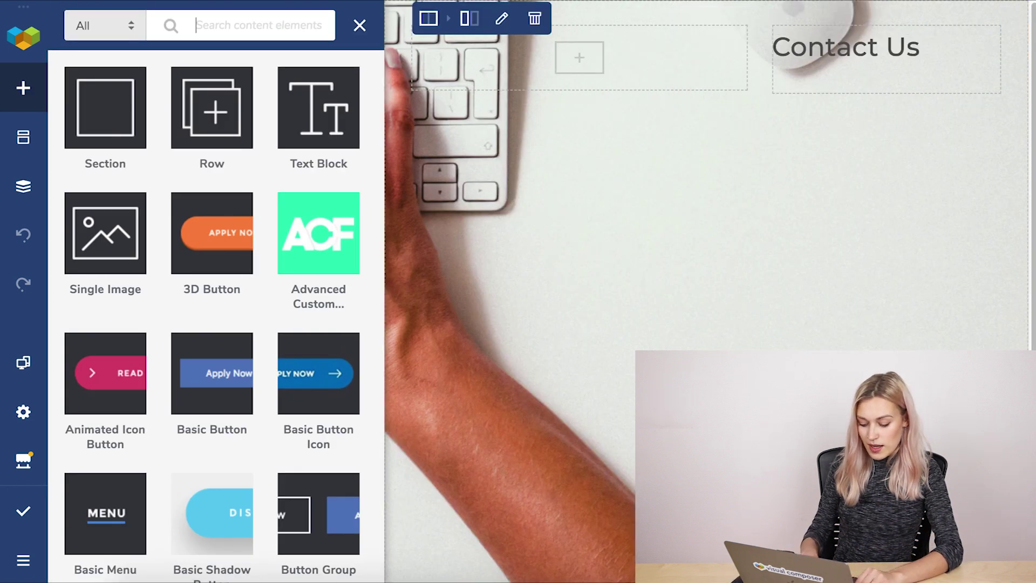
pyautogui.write('ninja')
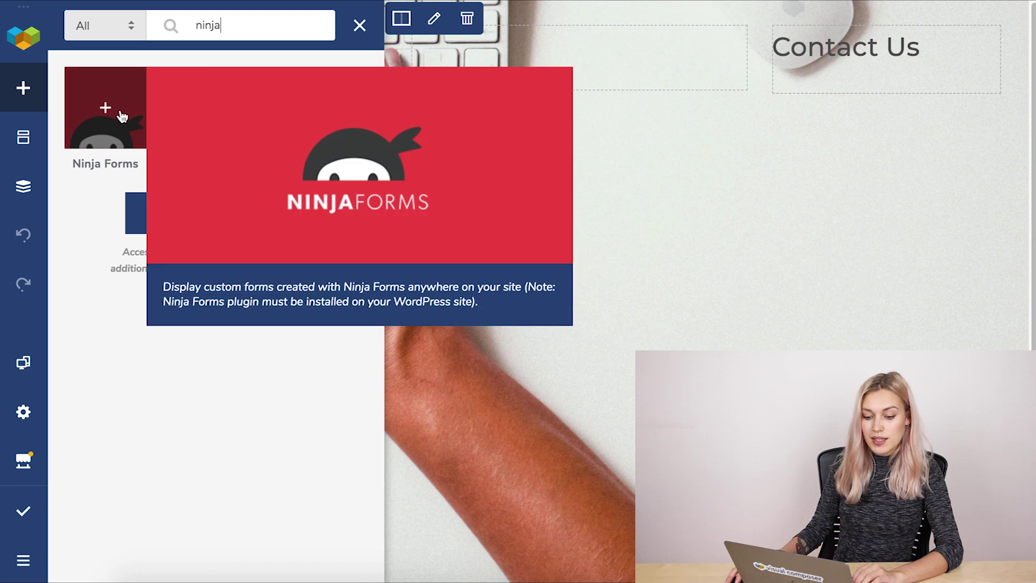
pyautogui.click(122, 108)
pyautogui.click(185, 255)
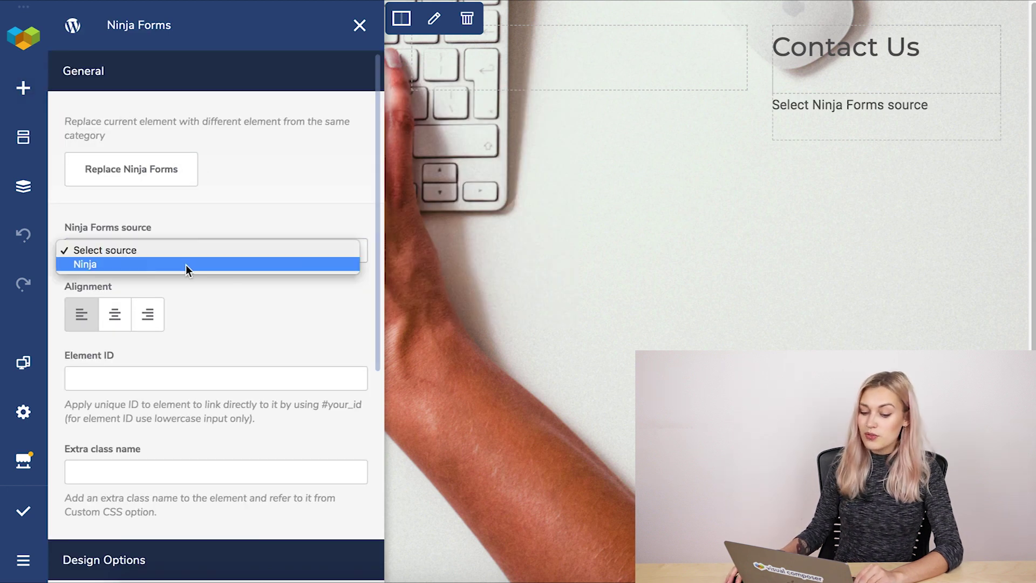
pyautogui.click(185, 264)
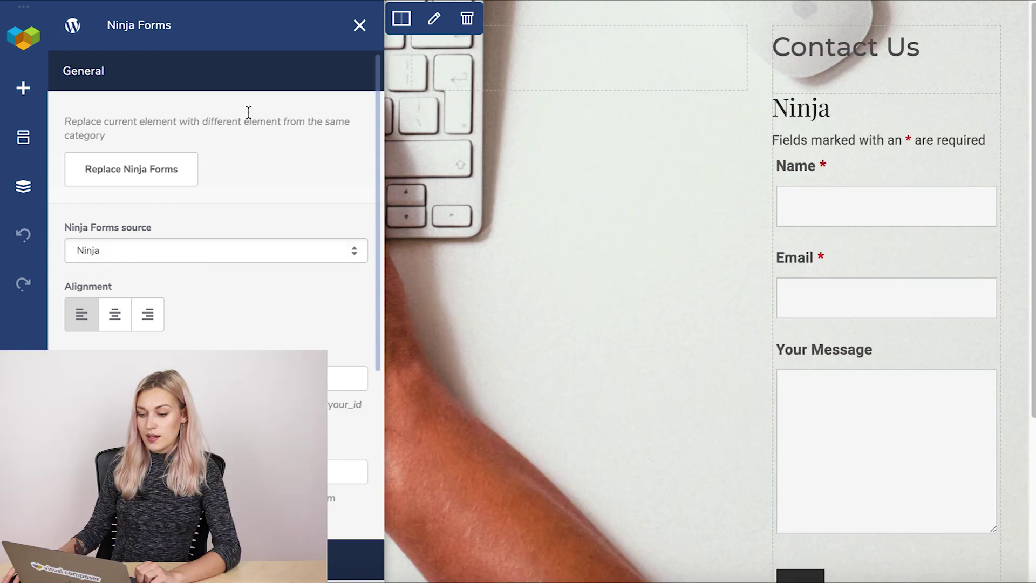
pyautogui.click(358, 26)
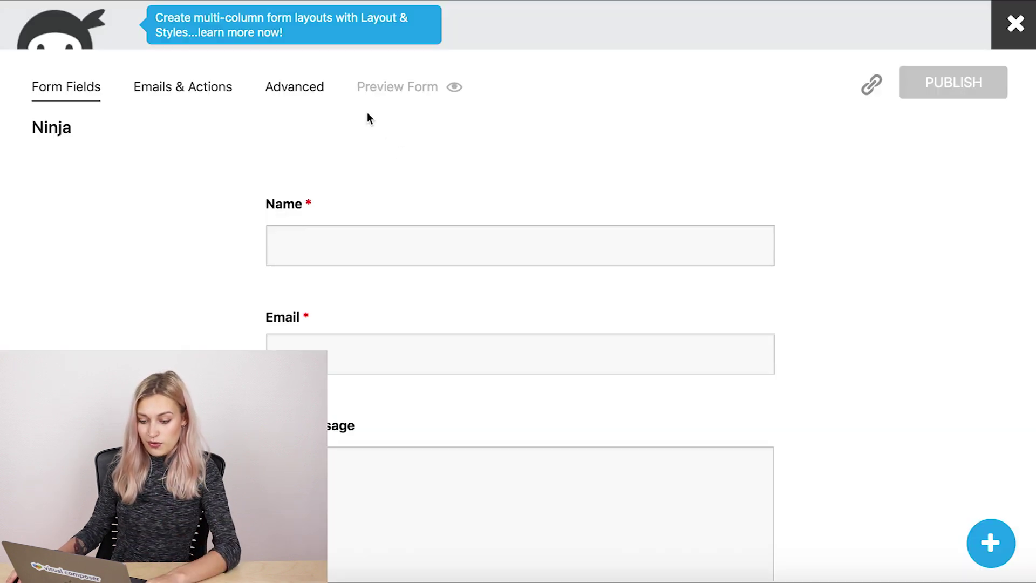
# In the Ninja Forms builder, turn off Display Form Title in the form's display settings and publish the form again.
pyautogui.click(294, 87)
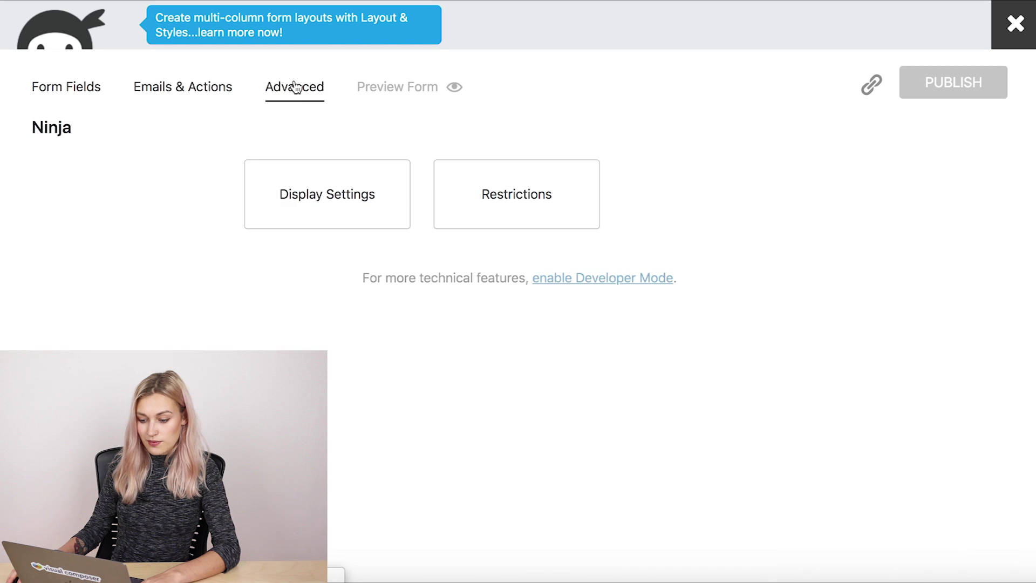
pyautogui.click(342, 193)
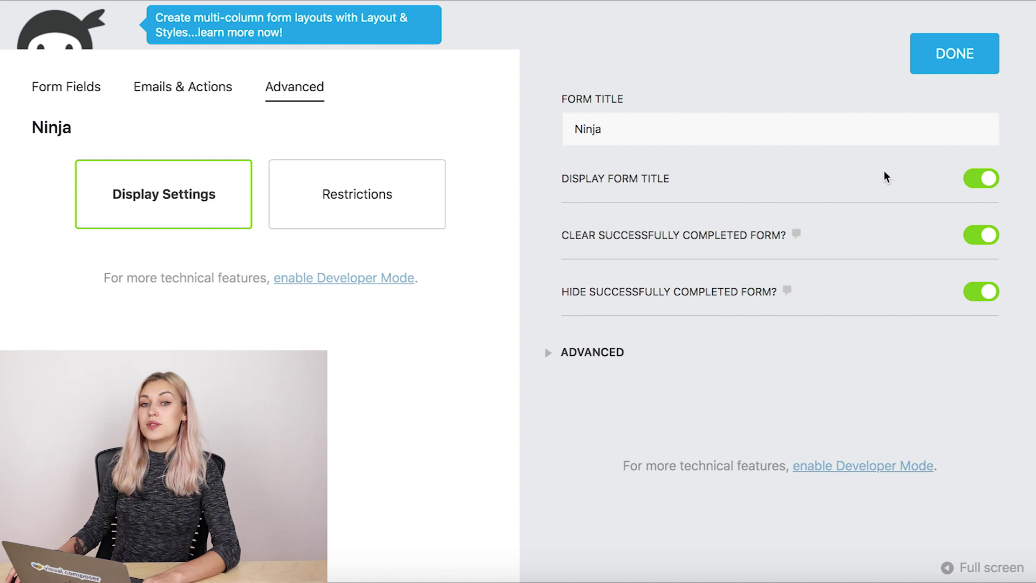
pyautogui.click(987, 178)
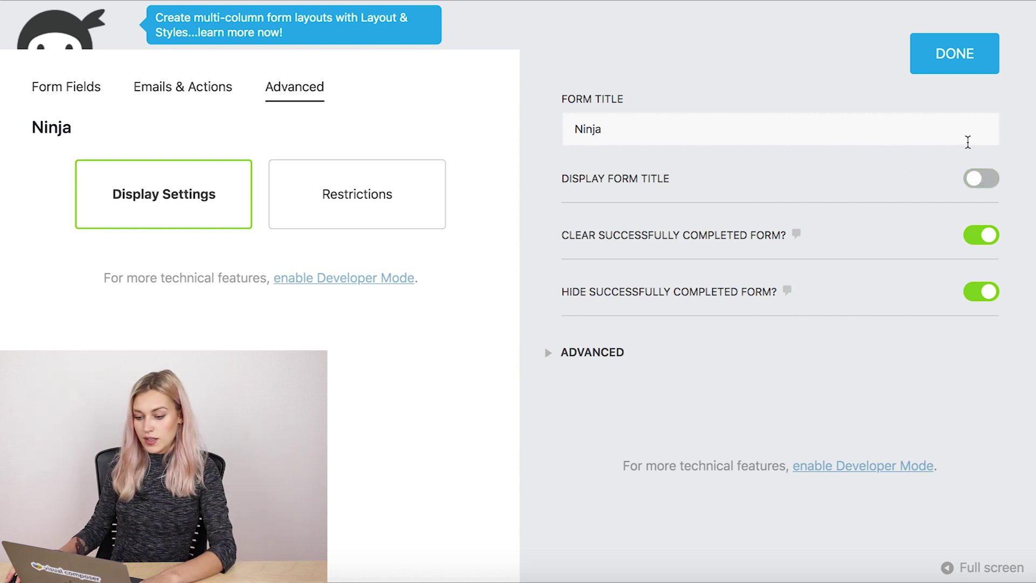
pyautogui.click(953, 57)
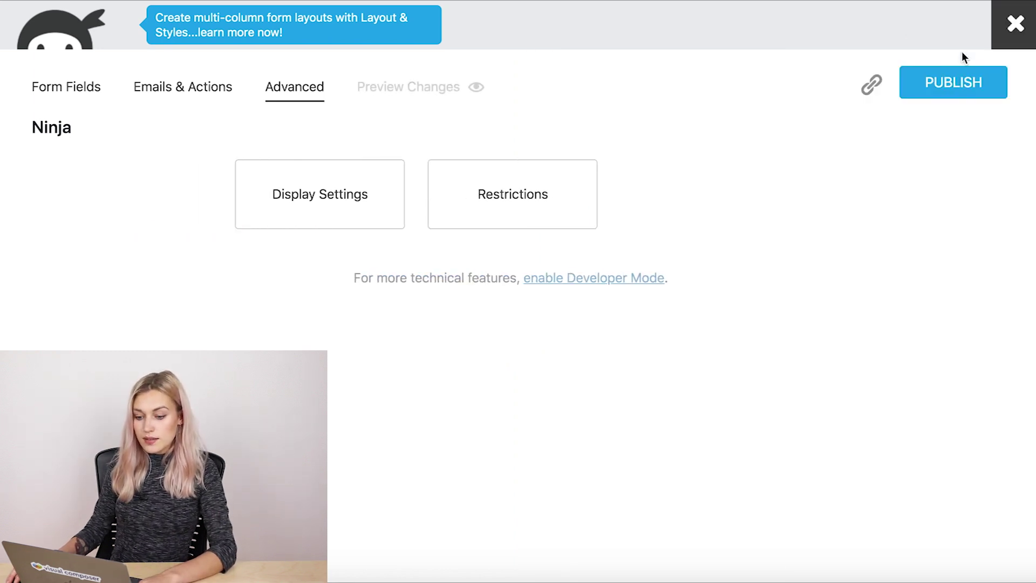
pyautogui.click(989, 83)
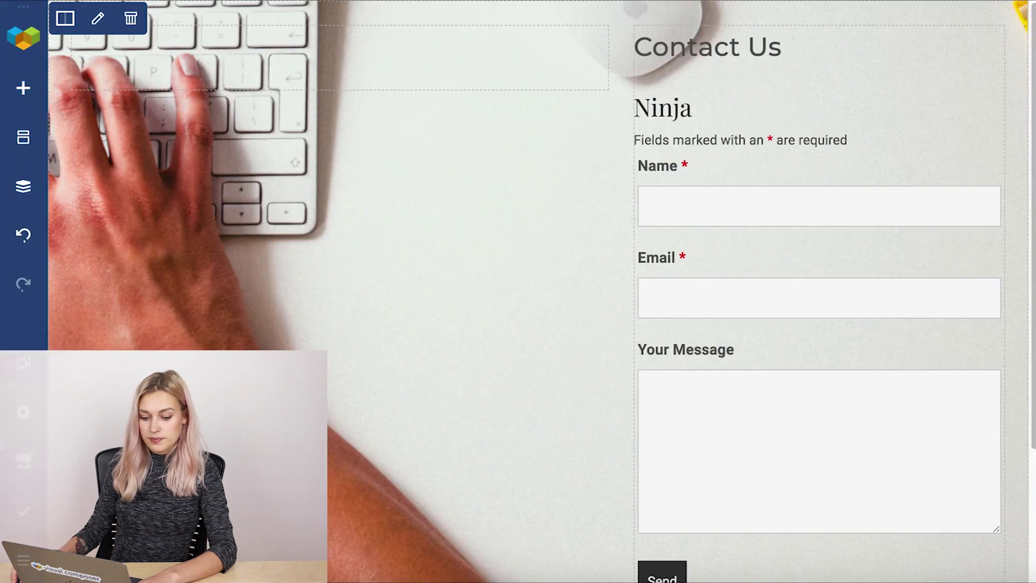
# Save the Visual Composer page with the Ninja form, and delete the Ninja Forms element from below the Contact Us heading.
pyautogui.click(28, 508)
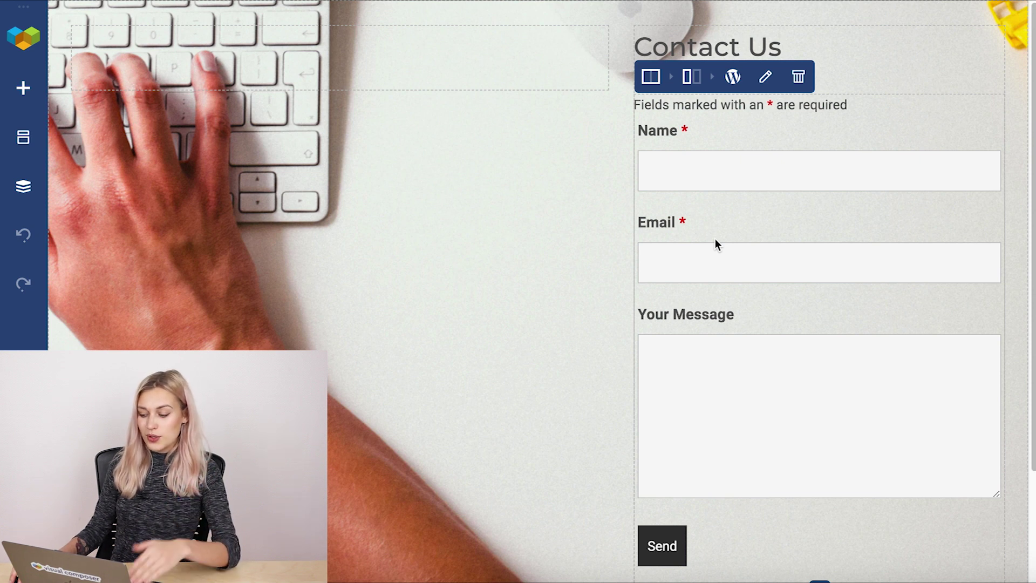
pyautogui.click(799, 78)
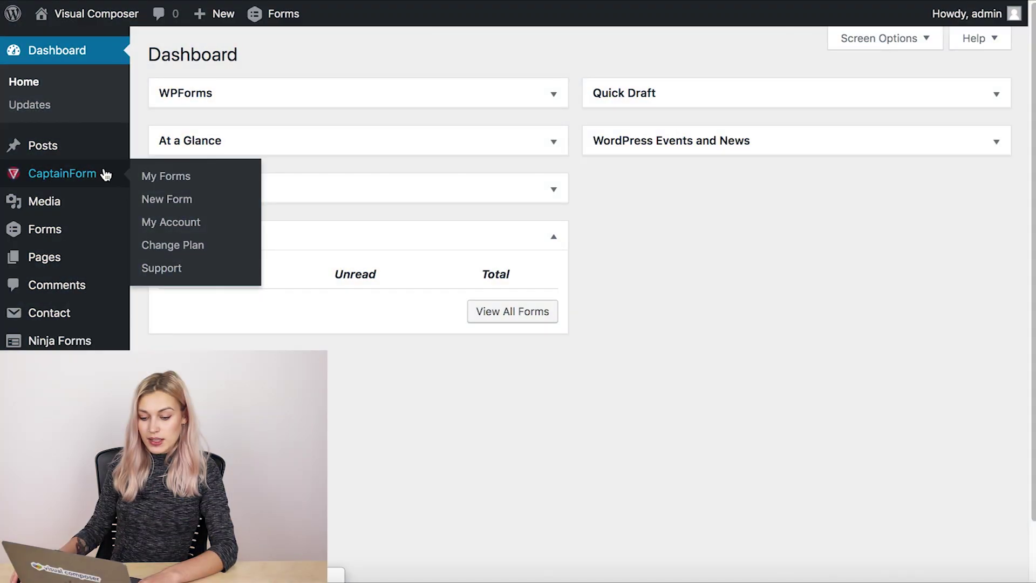
# In the WordPress dashboard, start a new CaptainForm form from the Blank Form template.
pyautogui.click(104, 172)
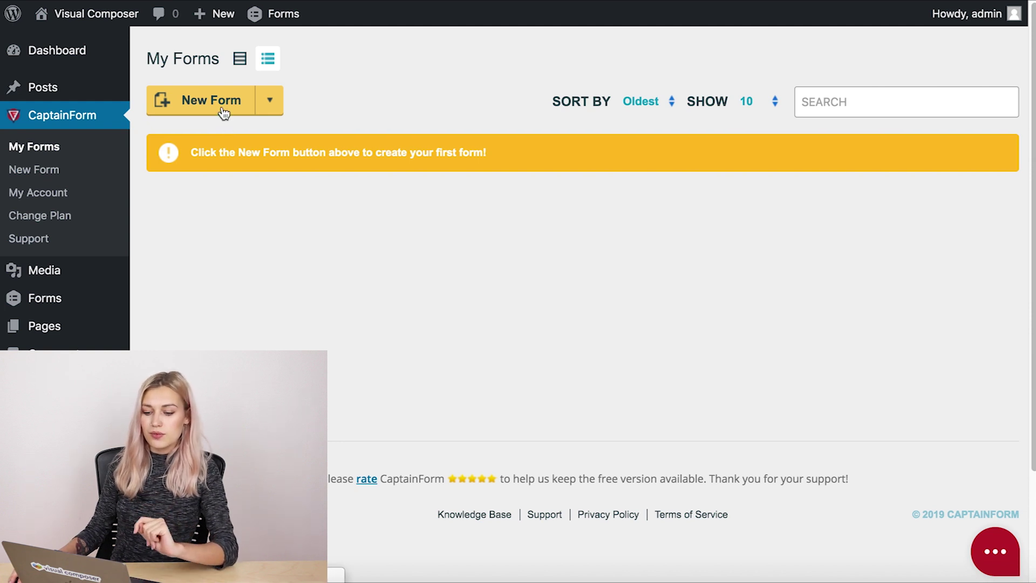
pyautogui.click(223, 111)
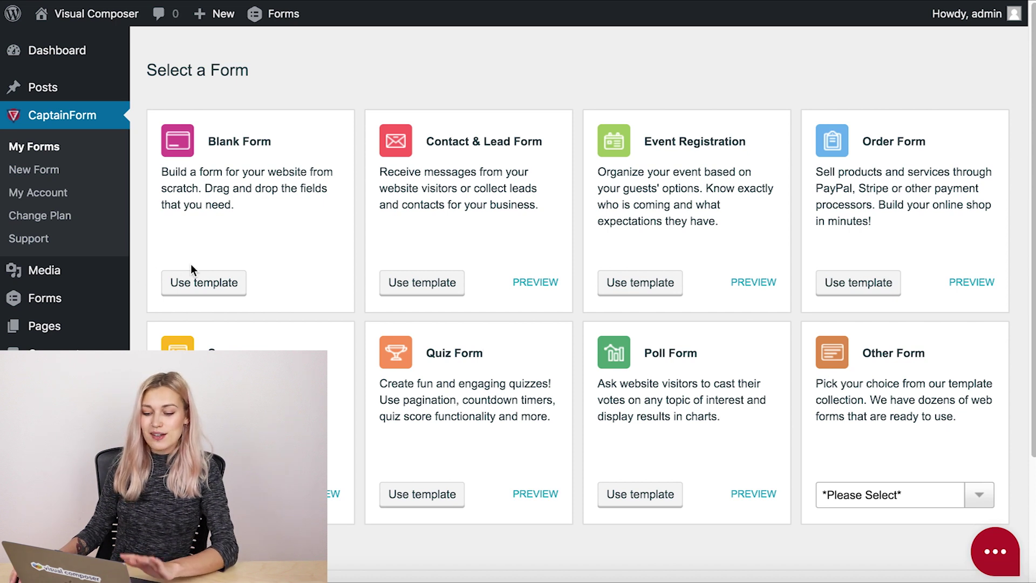
pyautogui.click(203, 290)
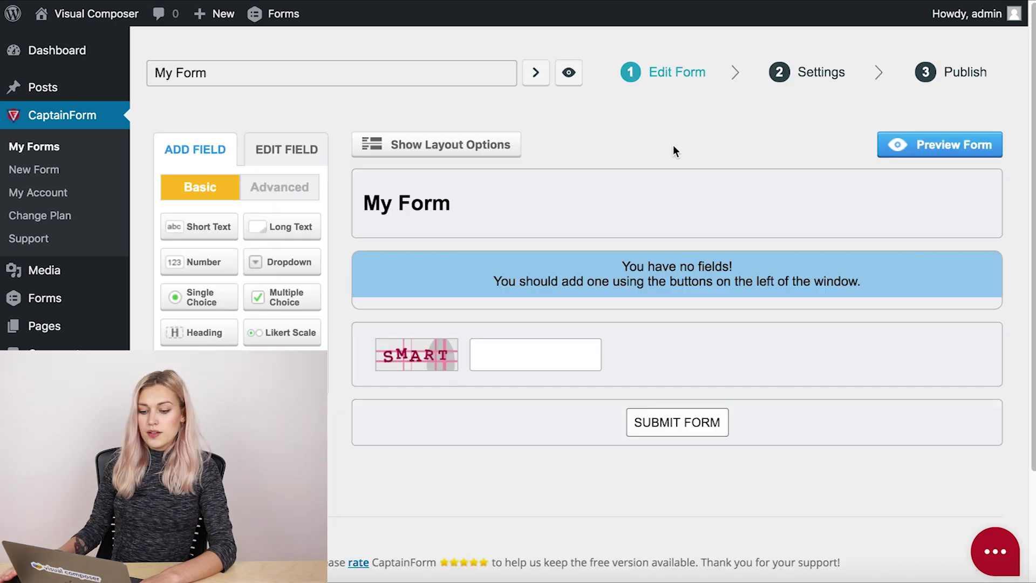
# Add Short Text, Email and Long Text fields to the blank CaptainForm form.
pyautogui.click(201, 231)
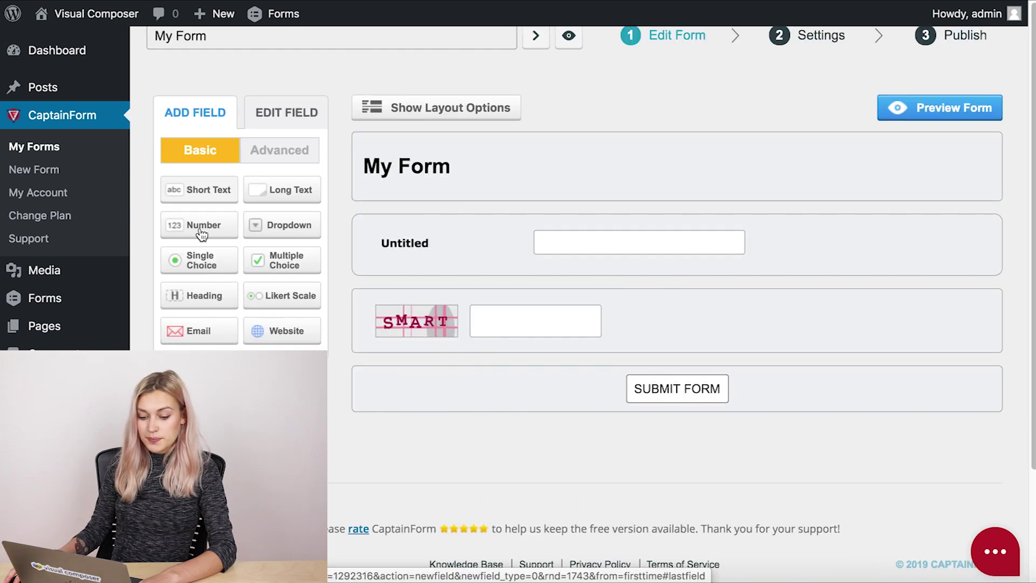
pyautogui.click(207, 340)
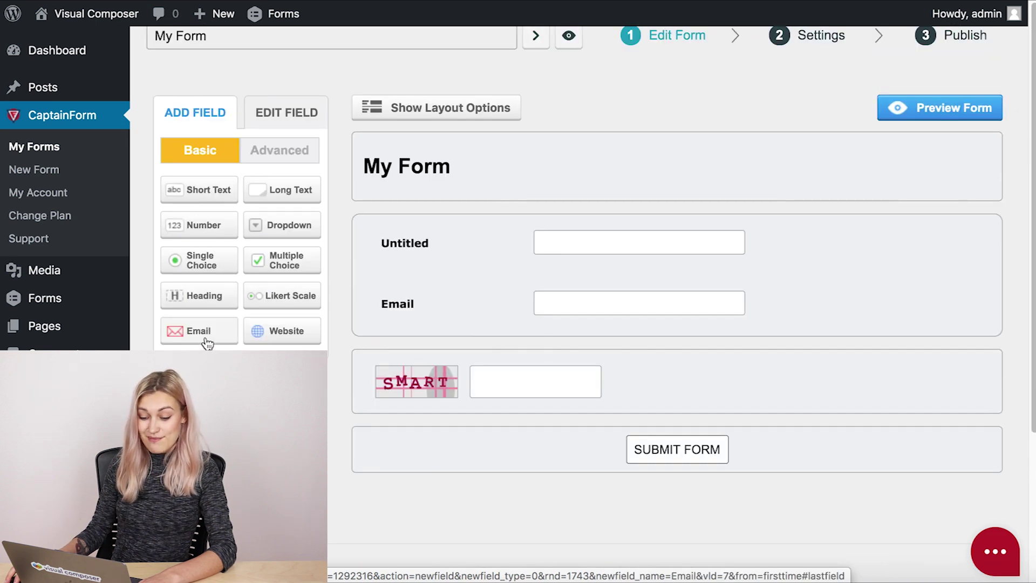
pyautogui.click(279, 191)
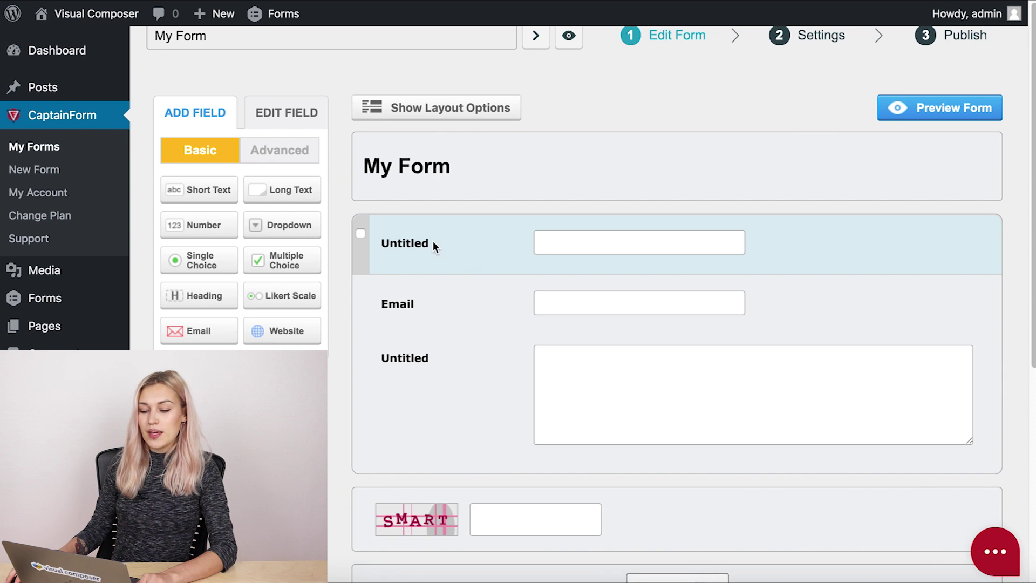
# Relabel the untitled short text field above Email as "Name".
pyautogui.click(434, 245)
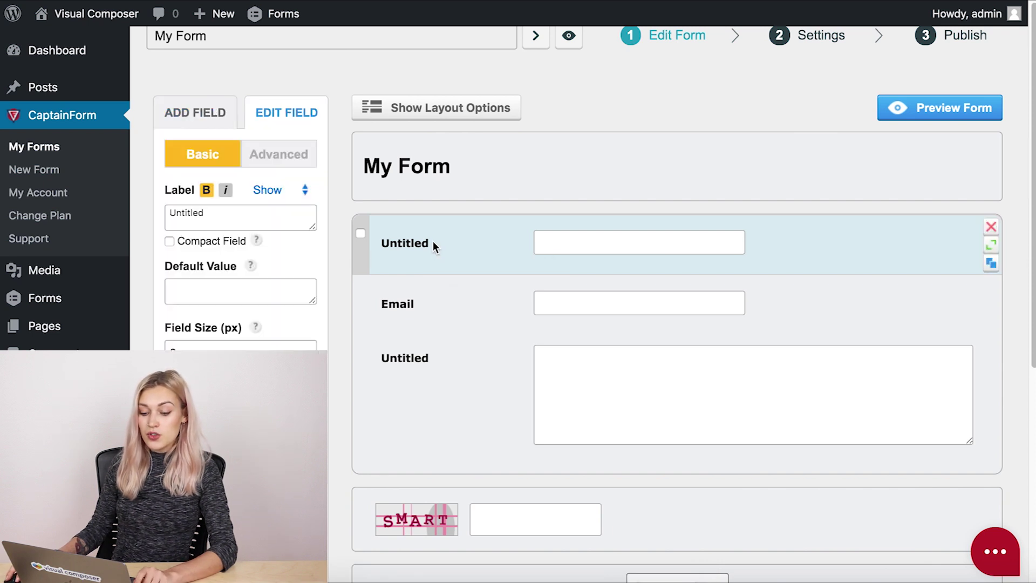
pyautogui.moveTo(266, 216); pyautogui.dragTo(160, 215)
pyautogui.write('Name')
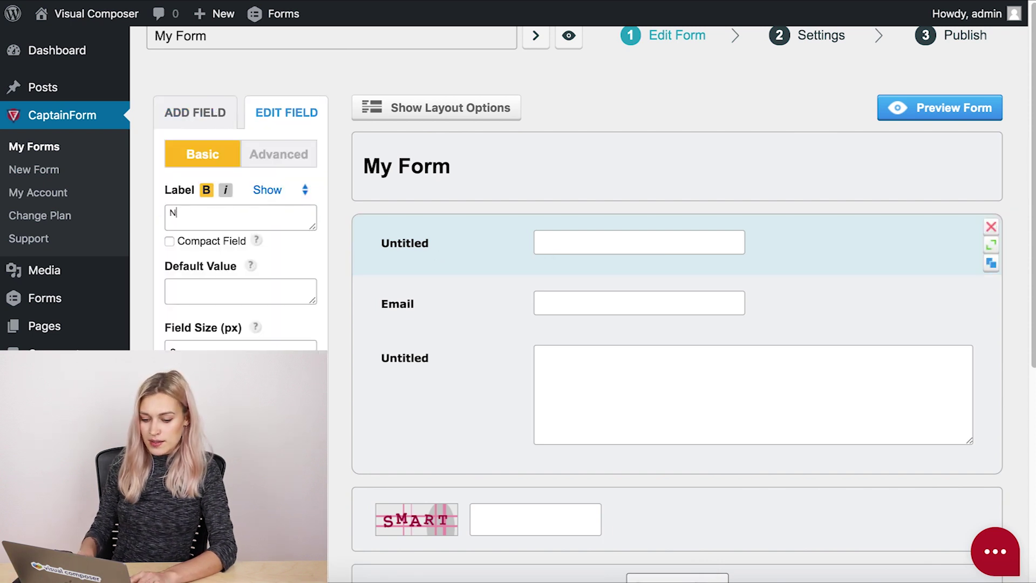
# Relabel the untitled long text field below Email as "Your Message", and open the settings of the captcha verification field.
pyautogui.click(451, 354)
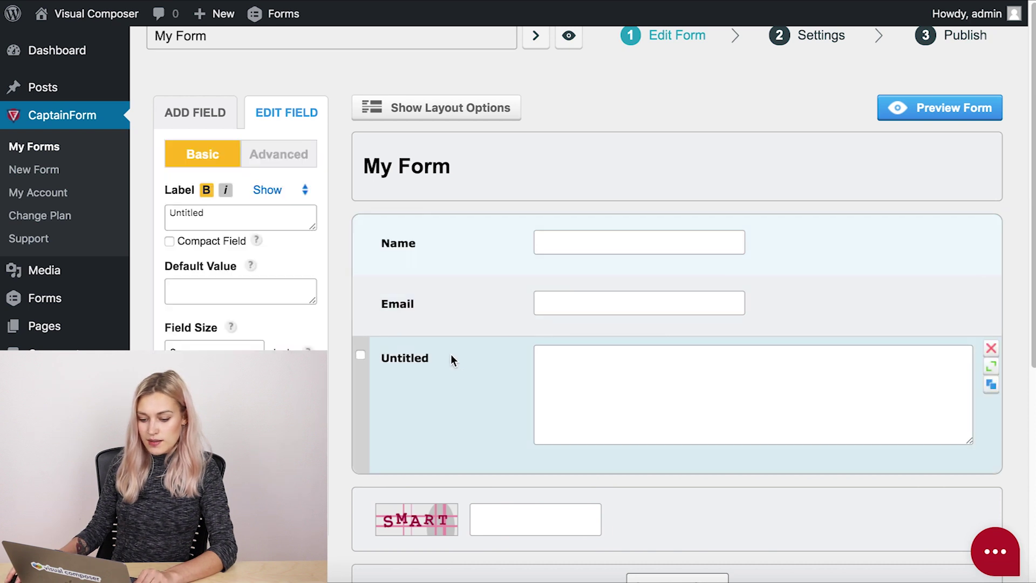
pyautogui.click(241, 217)
pyautogui.moveTo(241, 217); pyautogui.dragTo(161, 219)
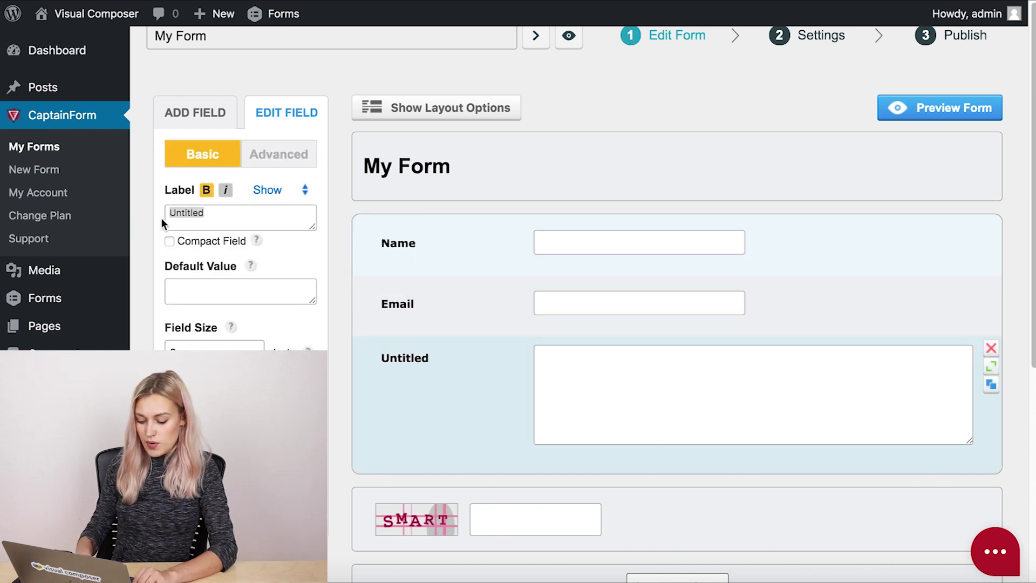
pyautogui.write('Your Mess')
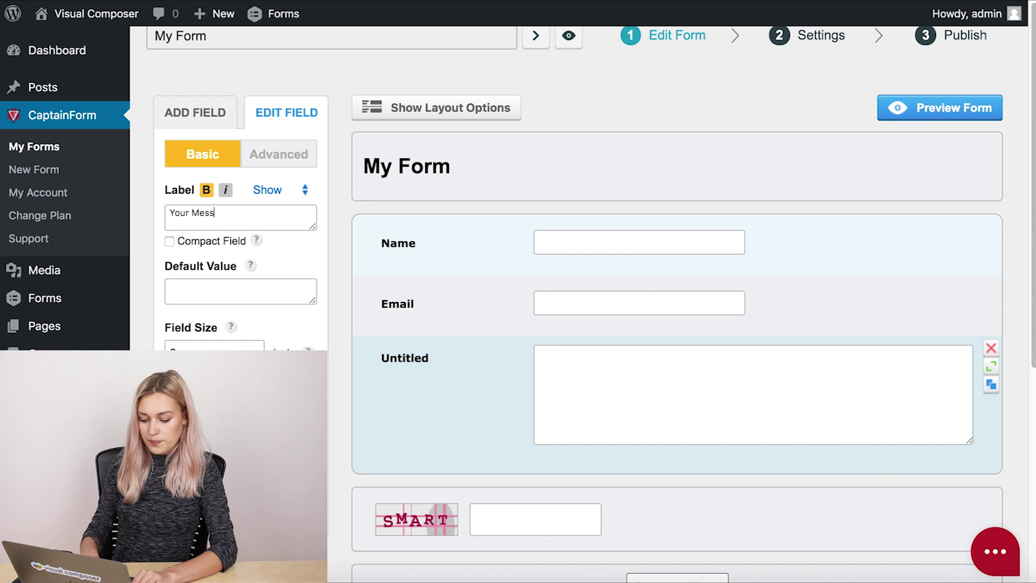
pyautogui.write('age')
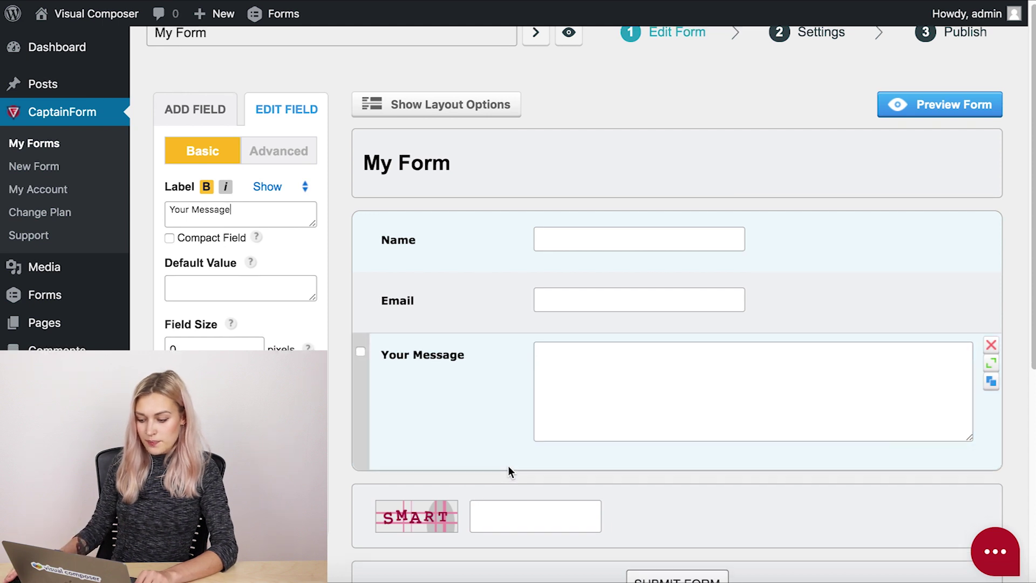
pyautogui.scroll(-1, 539, 467)
pyautogui.click(650, 479)
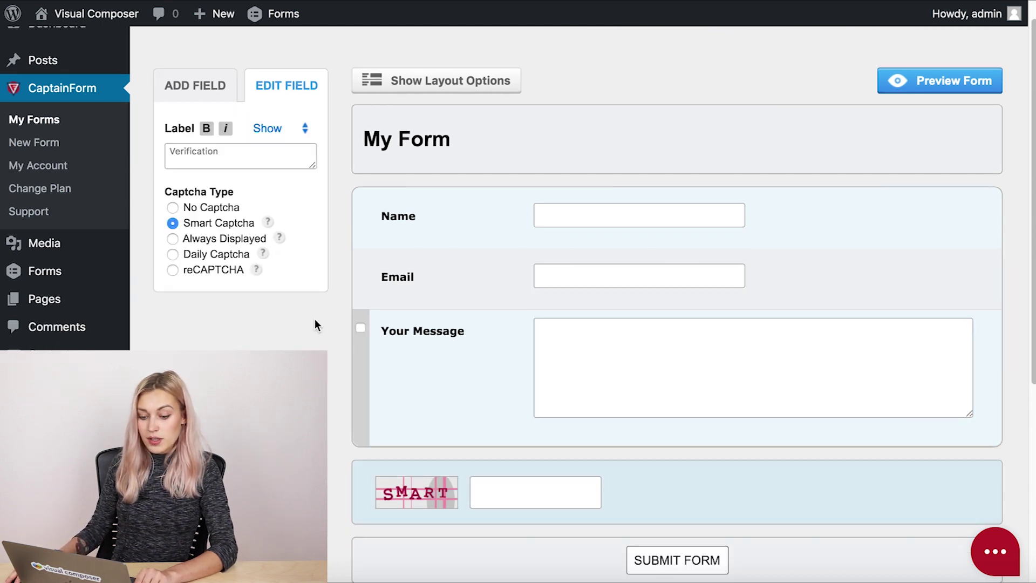
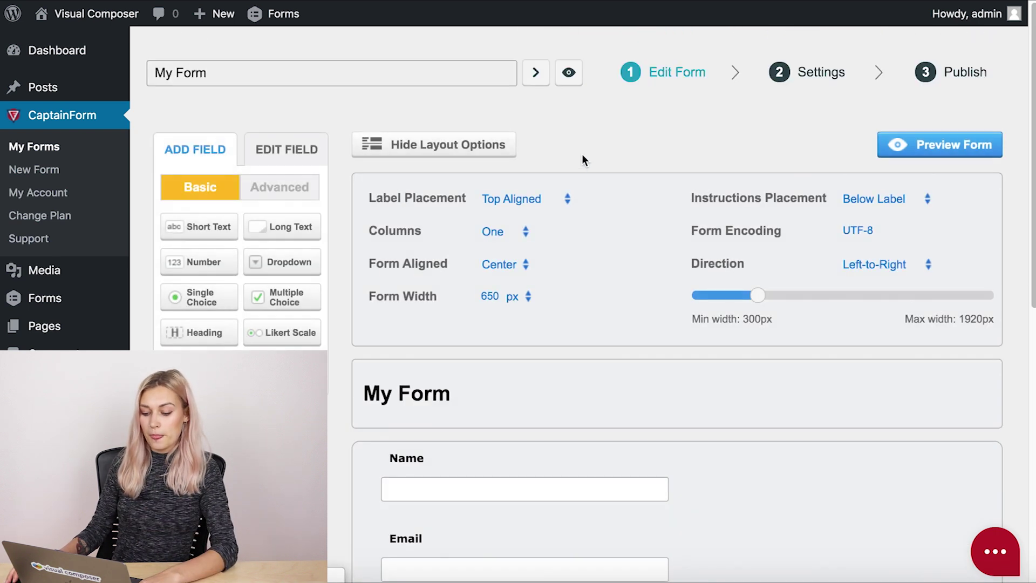
# Make the Name and Email fields of the CaptainForm form required.
pyautogui.scroll(-5, 597, 160)
pyautogui.click(528, 186)
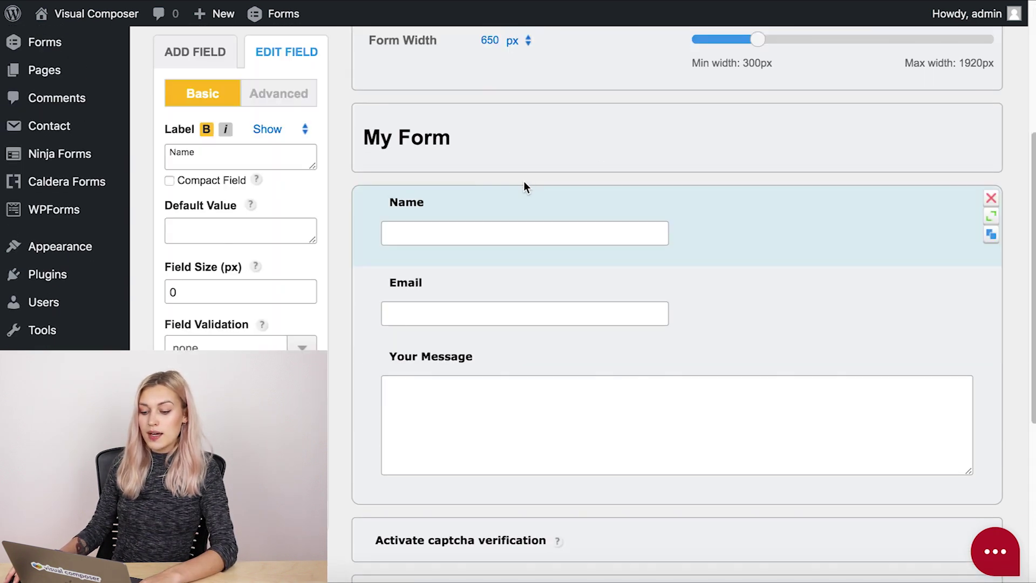
pyautogui.click(169, 395)
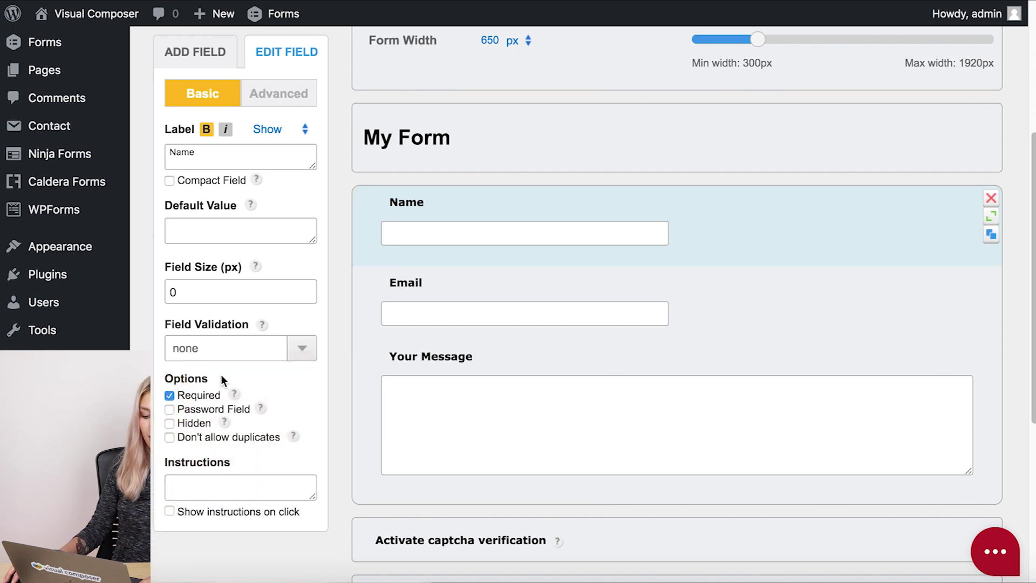
pyautogui.click(699, 296)
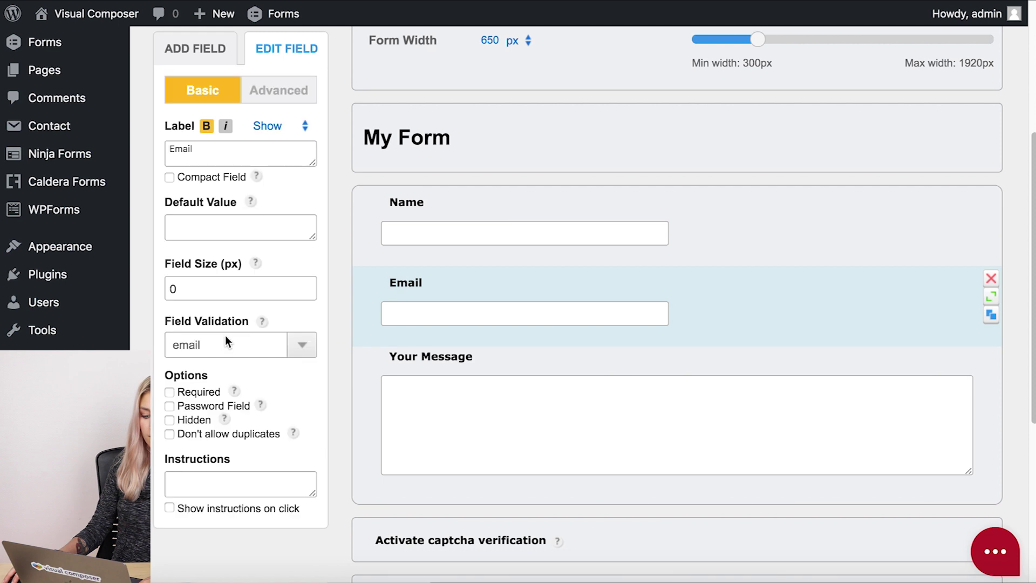
pyautogui.click(169, 392)
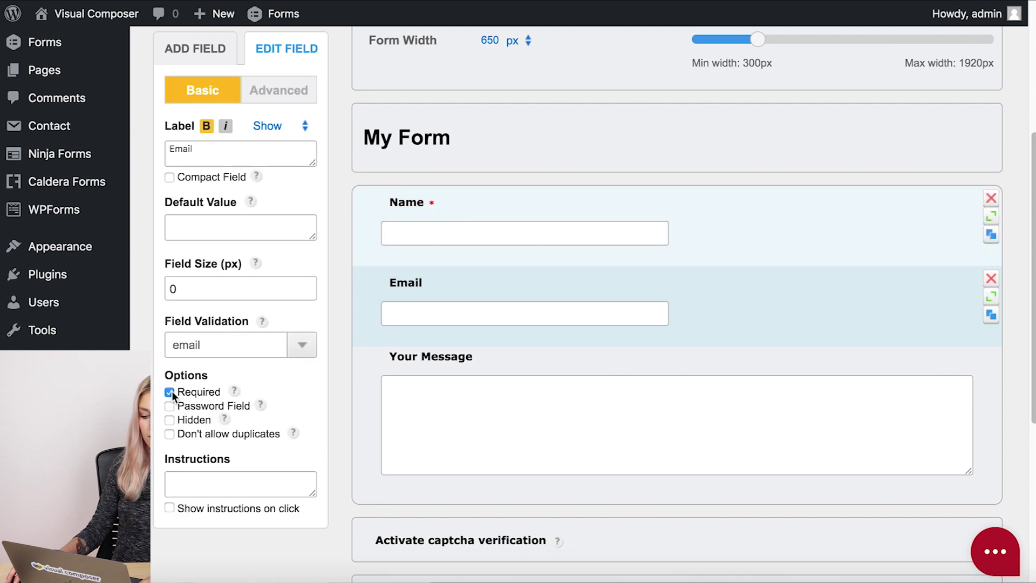
# Open the Themes settings of My Form.
pyautogui.scroll(3, 691, 299)
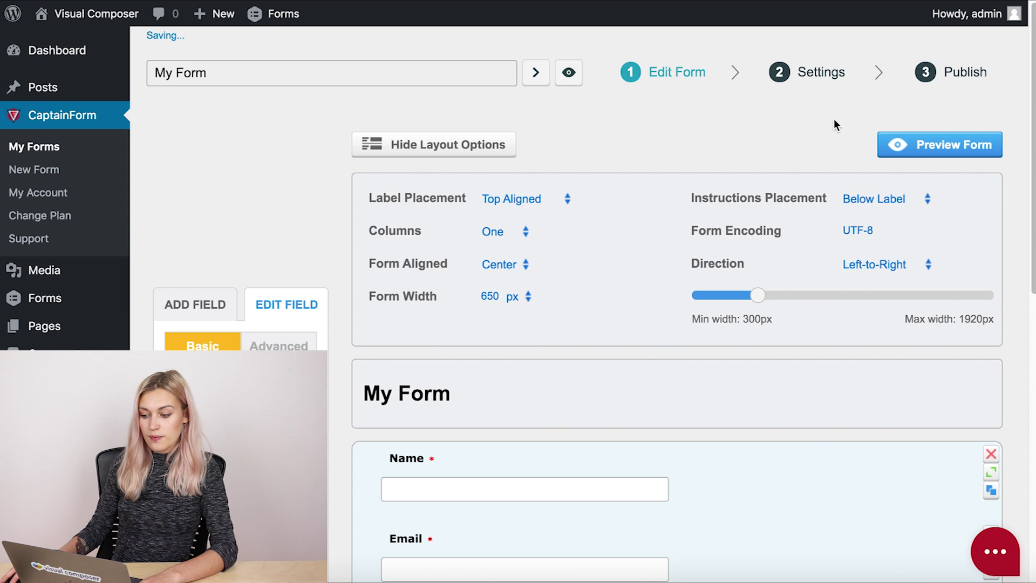
pyautogui.scroll(-2, 656, 193)
pyautogui.scroll(2, 656, 194)
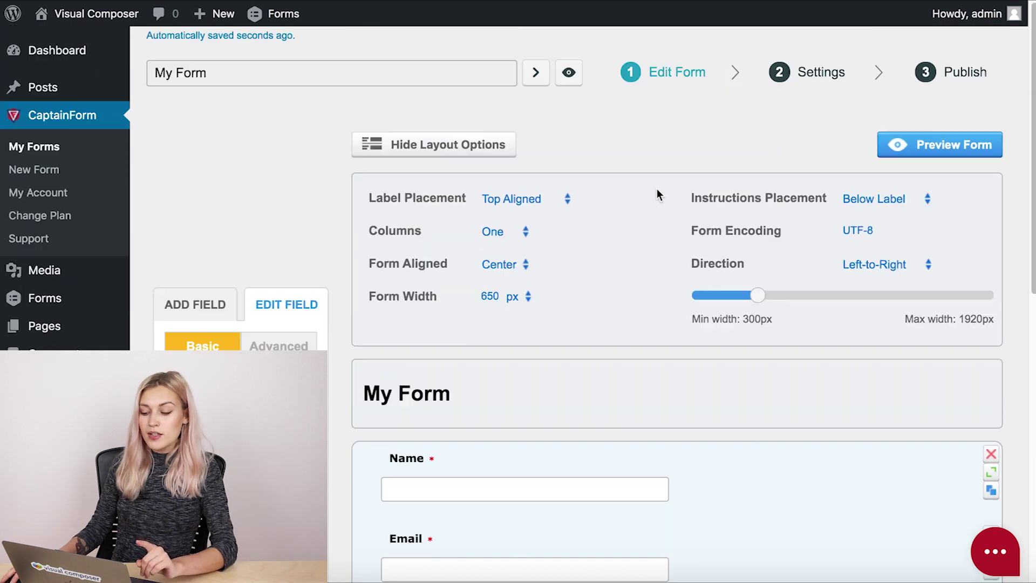
pyautogui.moveTo(812, 83)
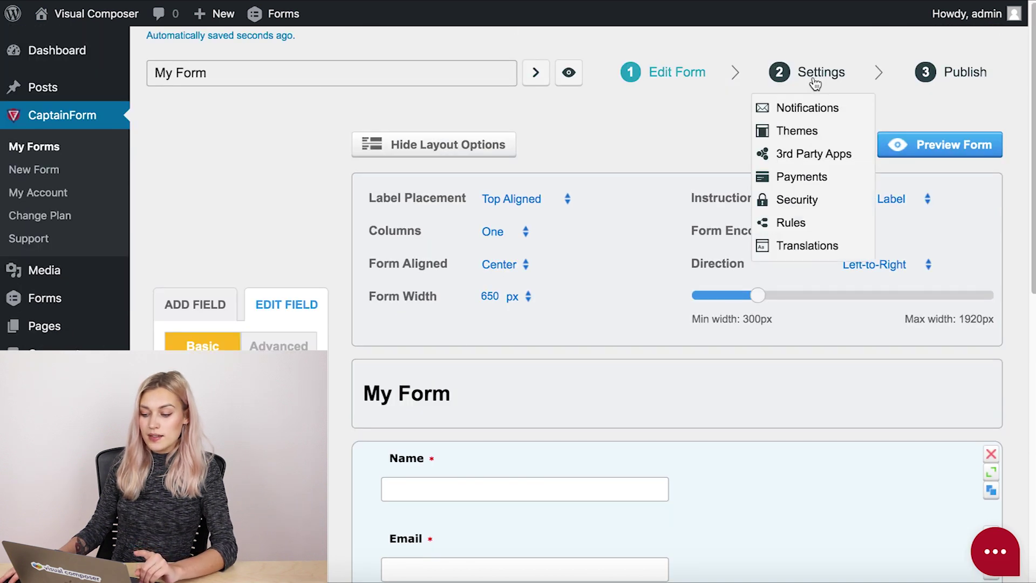
pyautogui.click(803, 141)
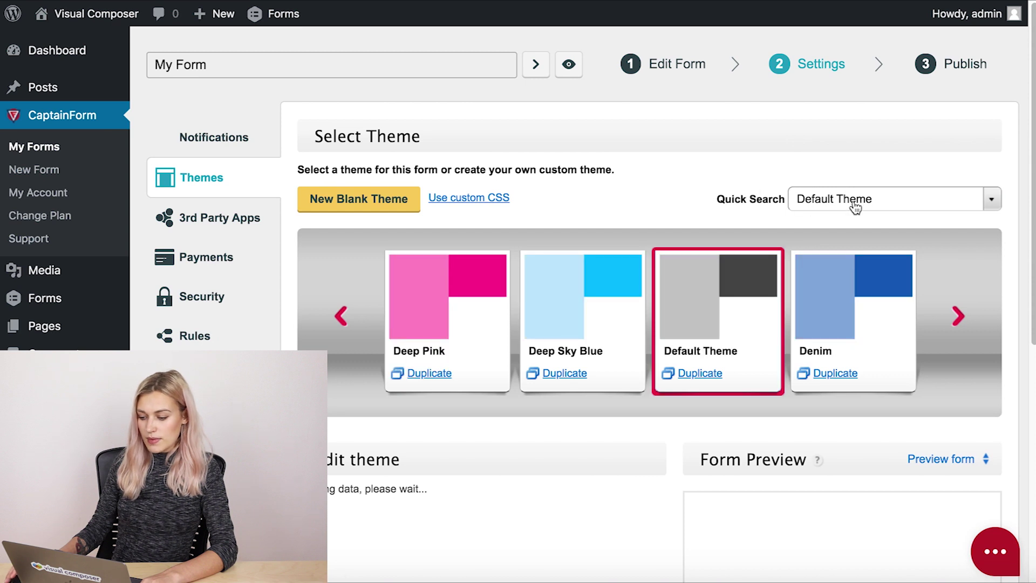
# Look through the Quick Search theme list and select Blank Theme for the form.
pyautogui.click(892, 207)
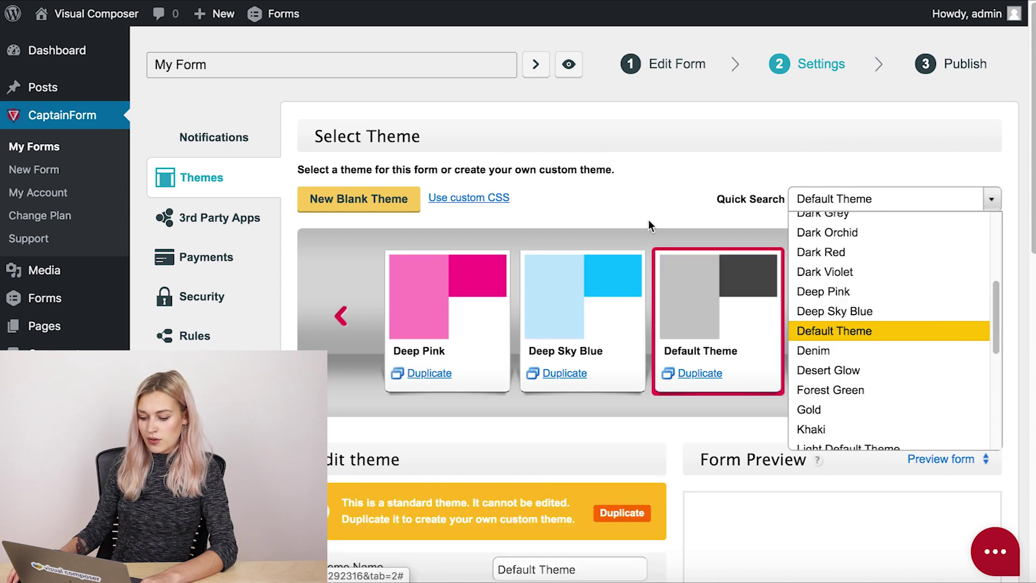
pyautogui.scroll(-5, 653, 218)
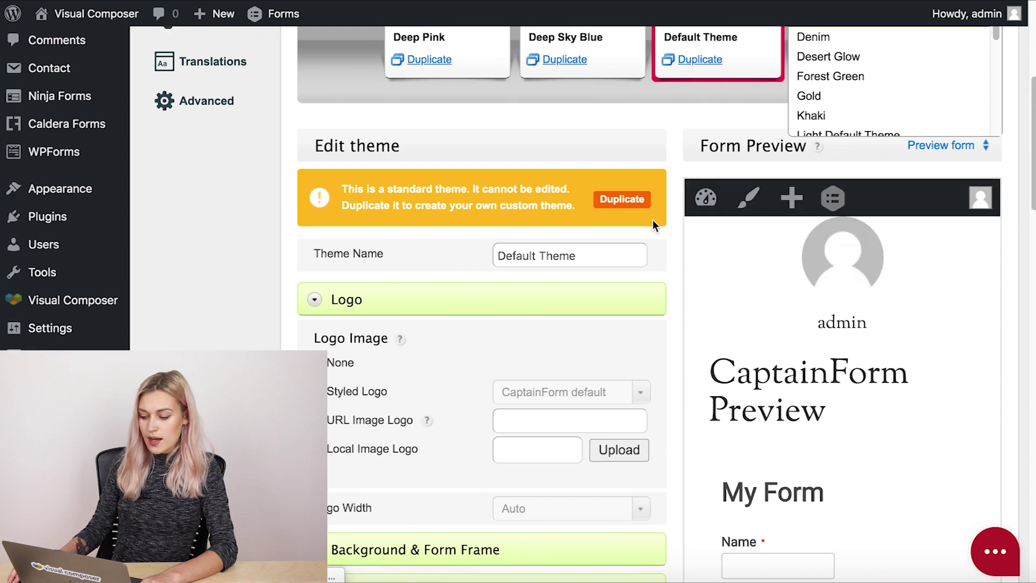
pyautogui.scroll(-2, 840, 360)
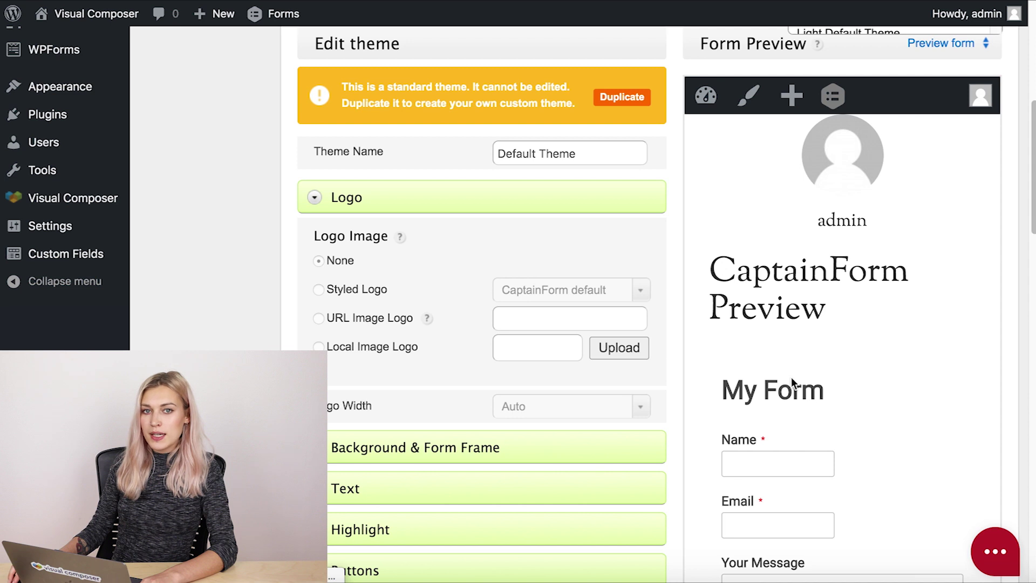
pyautogui.scroll(10, 791, 373)
pyautogui.scroll(5, 893, 224)
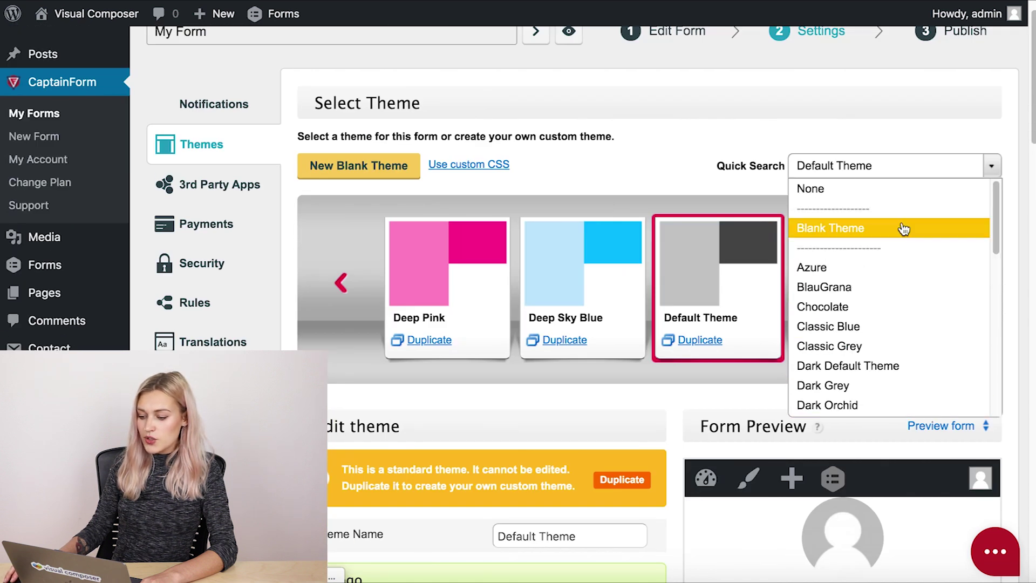
pyautogui.click(894, 233)
# Check the form preview with the selected Blank Theme and apply the theme to the form.
pyautogui.scroll(-8, 840, 250)
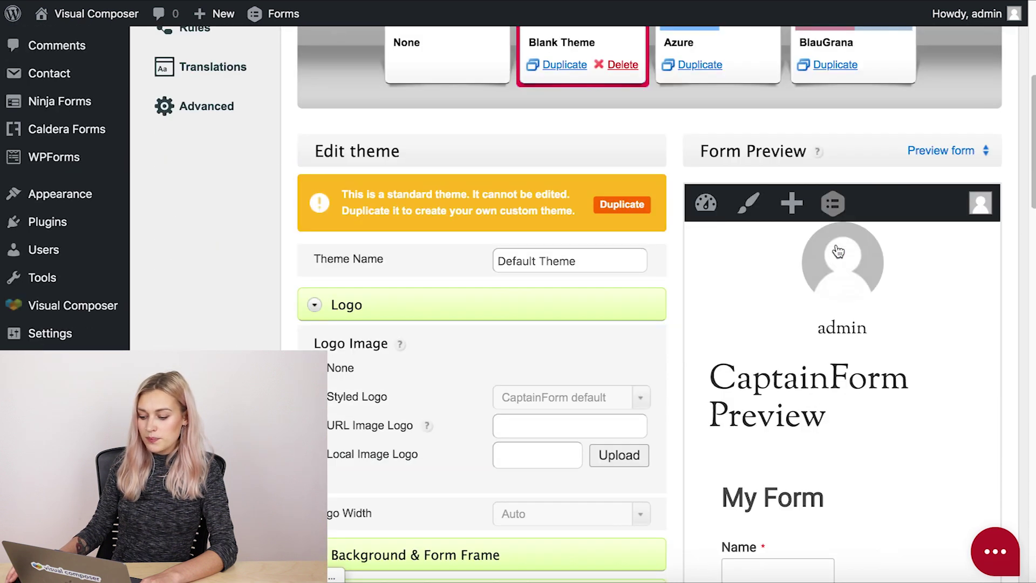
pyautogui.scroll(8, 838, 249)
pyautogui.scroll(-10, 842, 243)
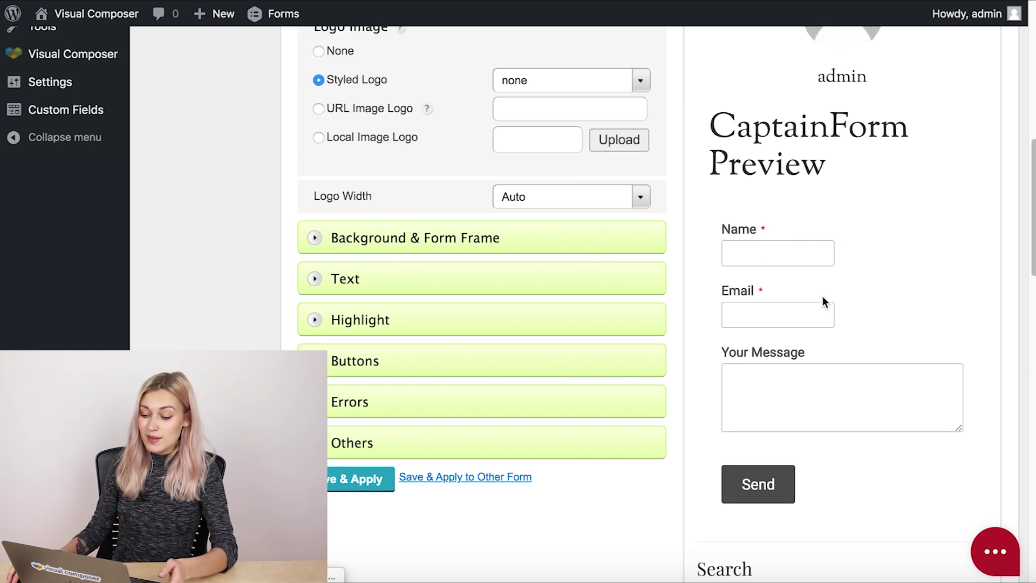
pyautogui.scroll(-1, 825, 297)
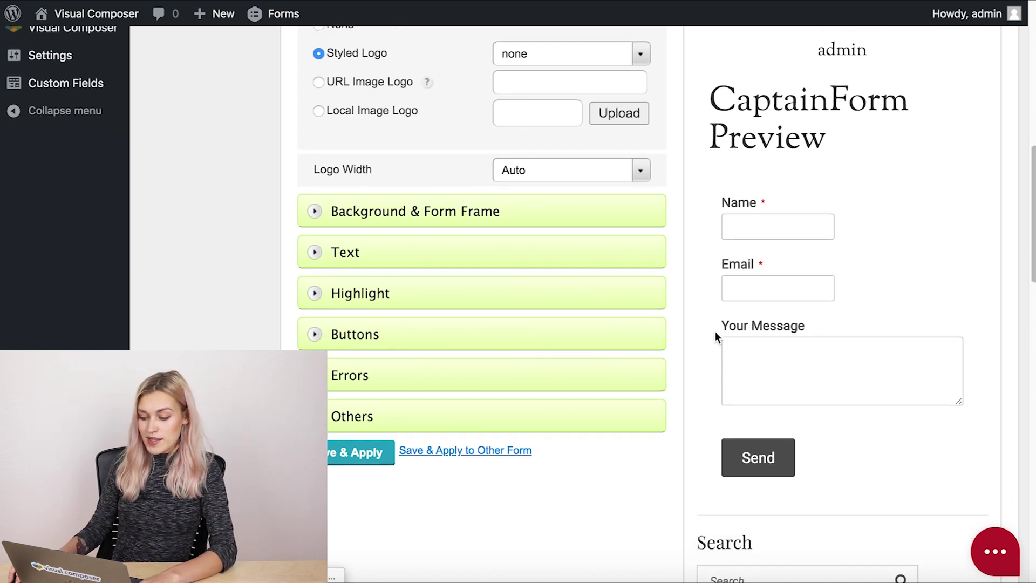
pyautogui.scroll(10, 754, 310)
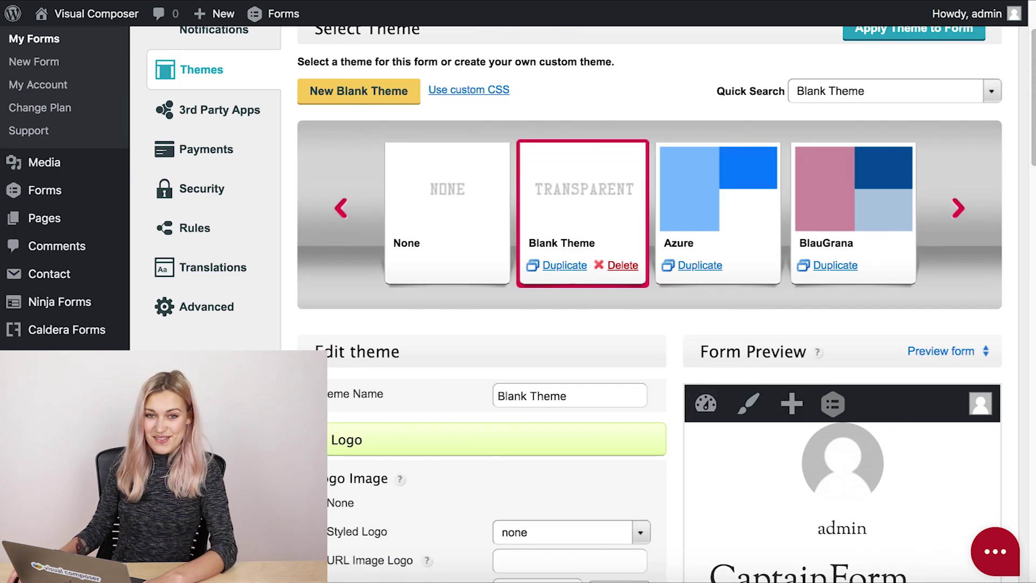
pyautogui.scroll(1, 647, 302)
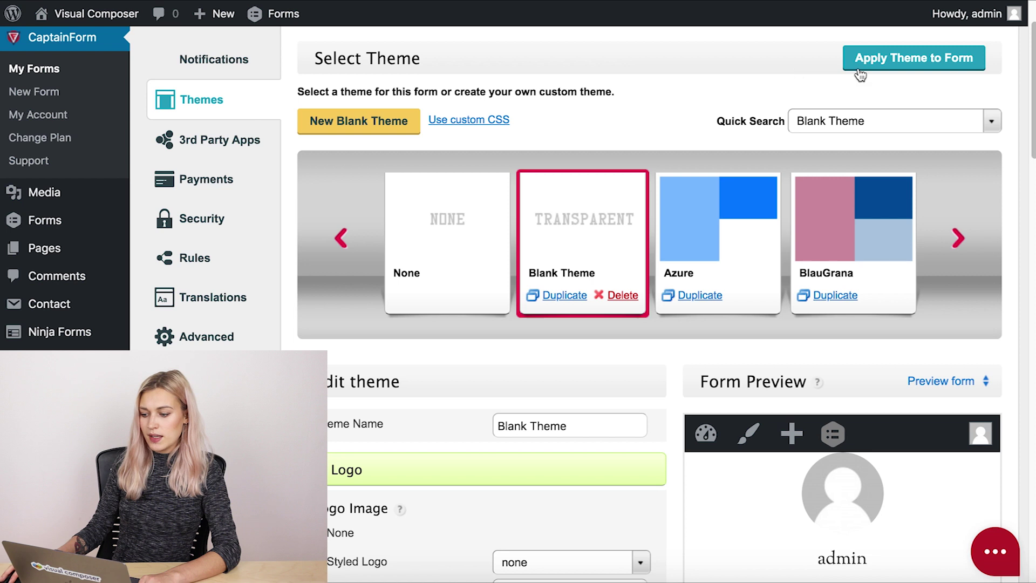
pyautogui.click(915, 64)
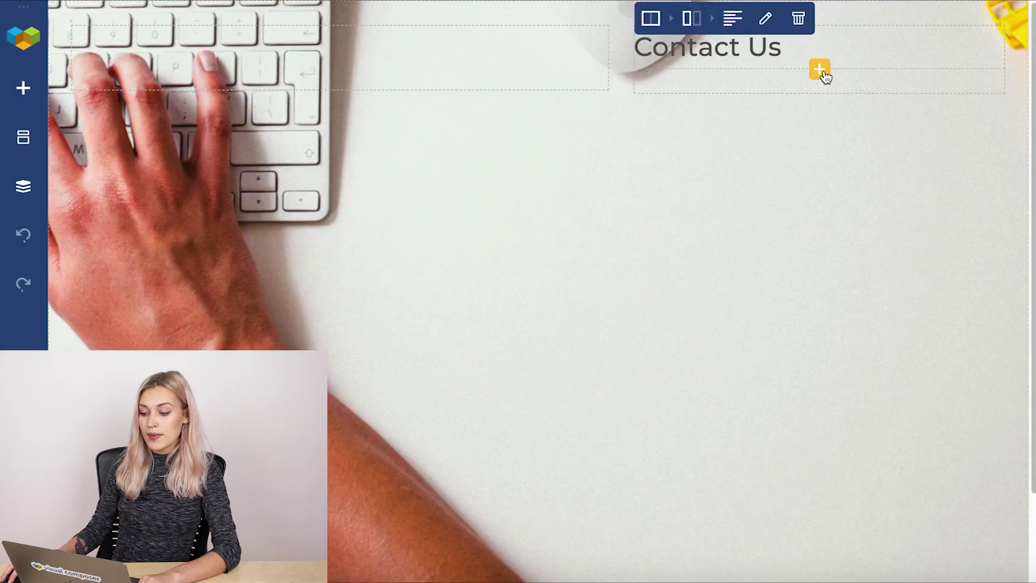
# On the Visual Composer page, add a CaptainForm element below the Contact Us heading and set its source to My Form.
pyautogui.click(821, 72)
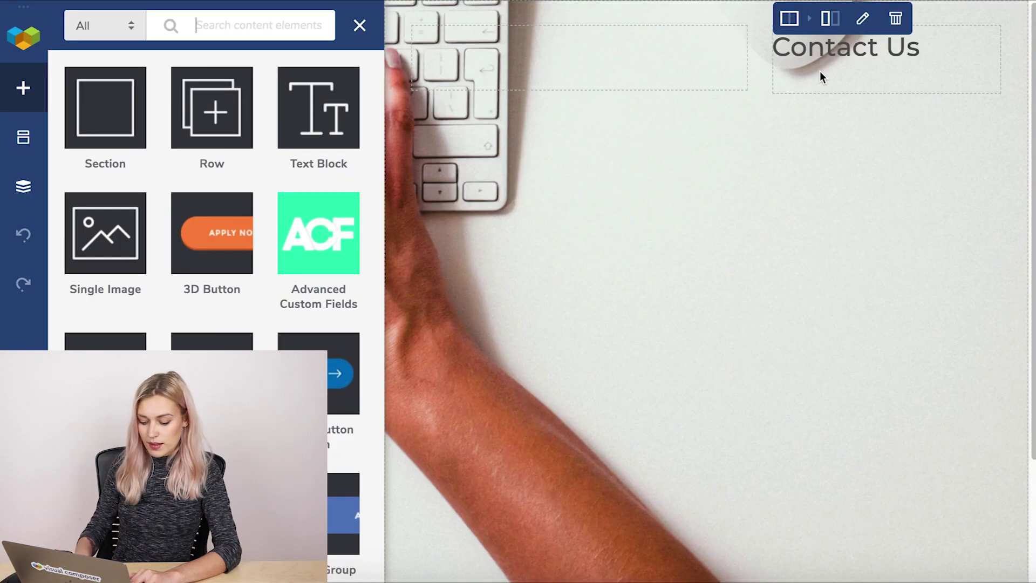
pyautogui.write('captae')
pyautogui.press('BackSpace')
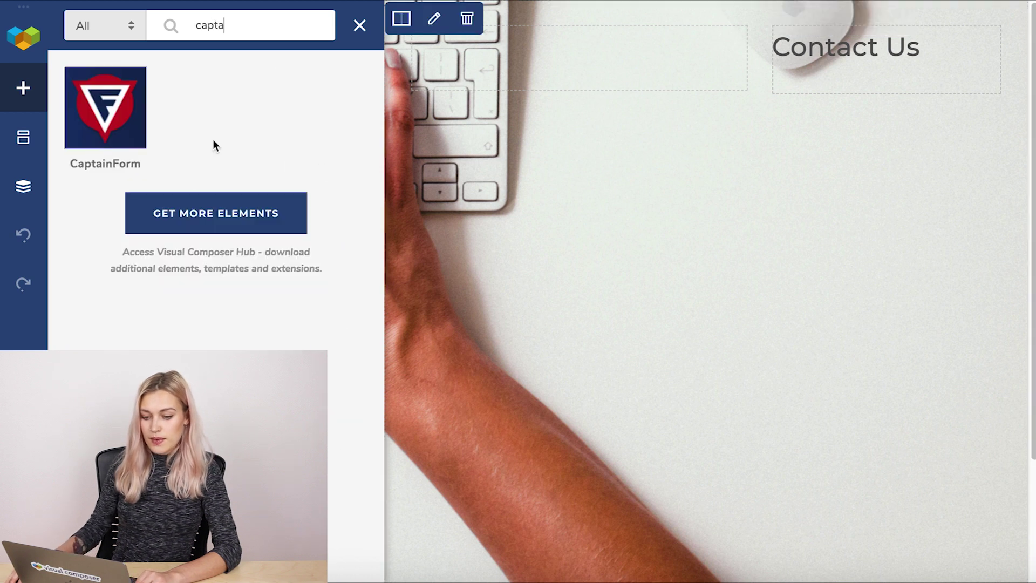
pyautogui.click(105, 110)
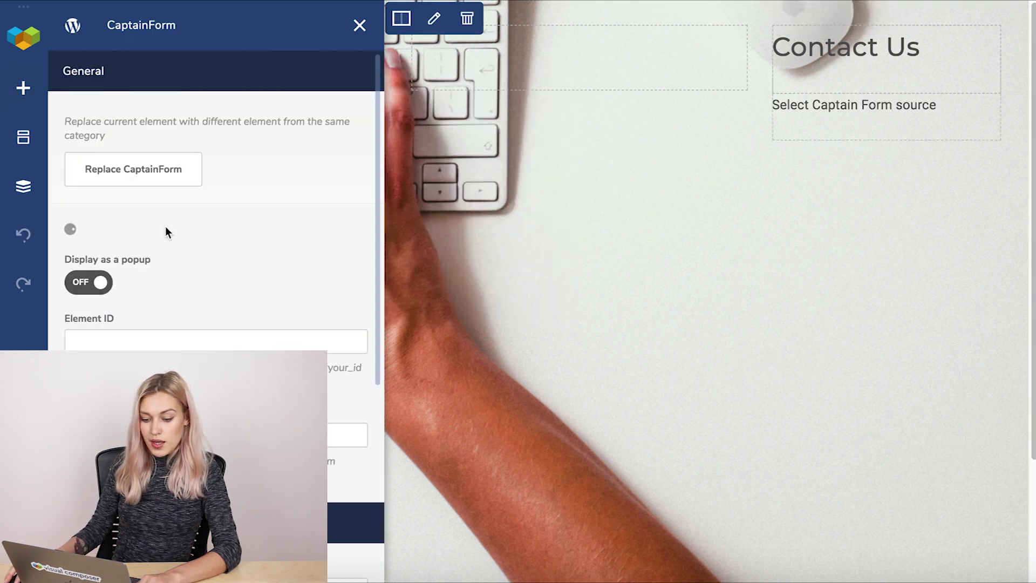
pyautogui.click(190, 231)
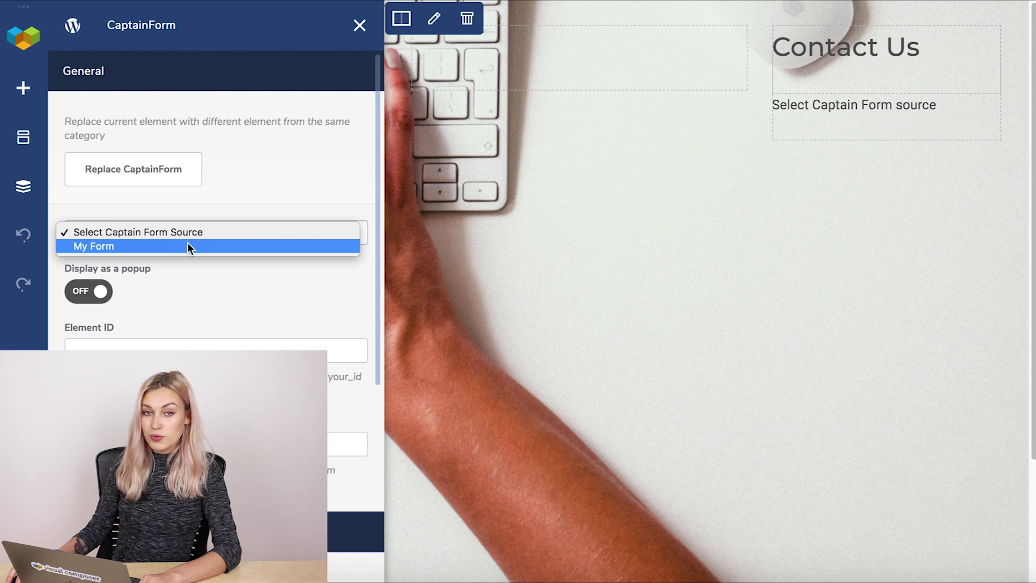
pyautogui.click(187, 244)
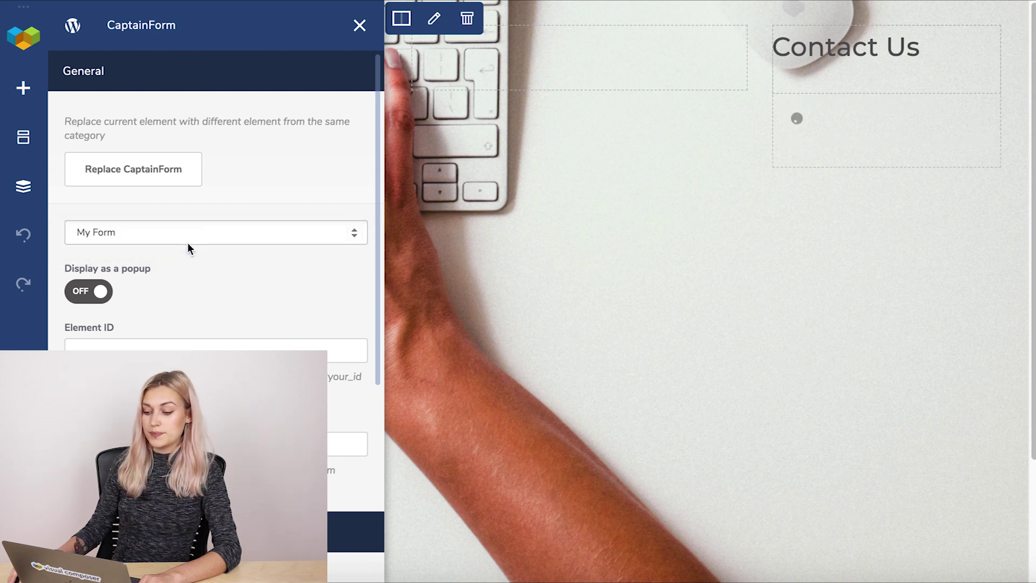
pyautogui.click(359, 25)
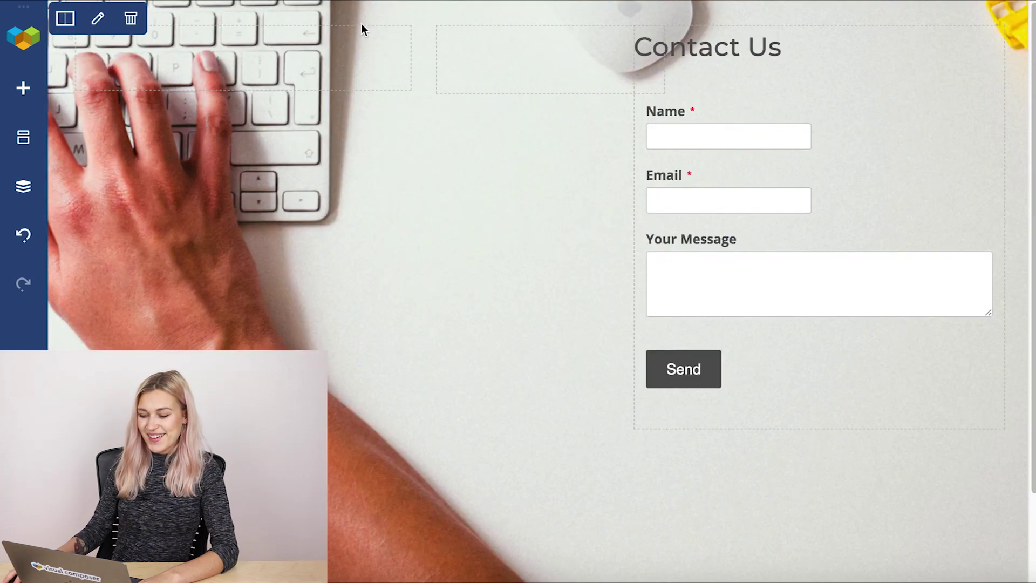
# Widen the column holding the Contact Us form toward the empty column, and set its top margin to 70 in the design options.
pyautogui.moveTo(630, 174); pyautogui.dragTo(583, 192)
pyautogui.moveTo(881, 76)
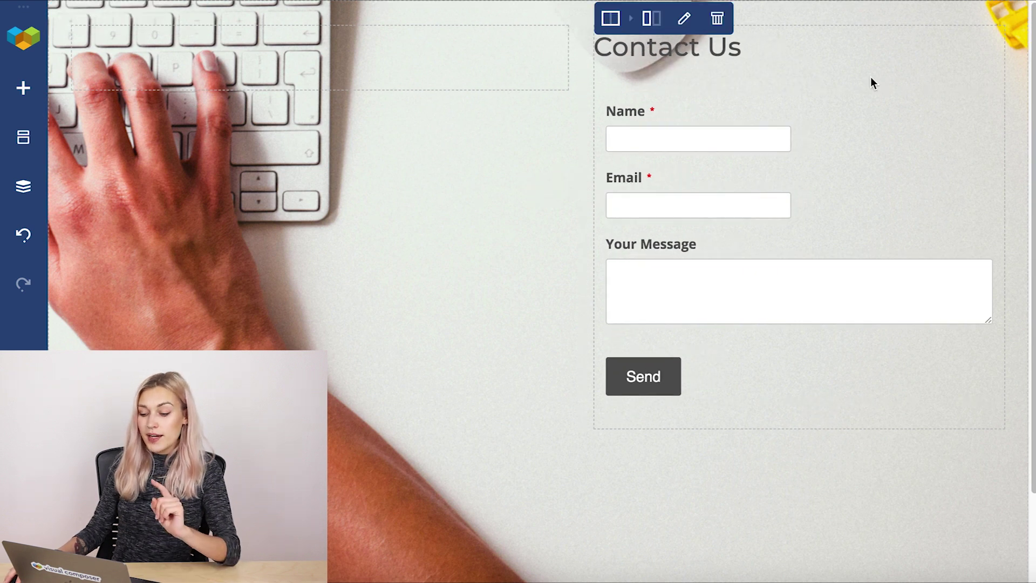
pyautogui.moveTo(646, 30)
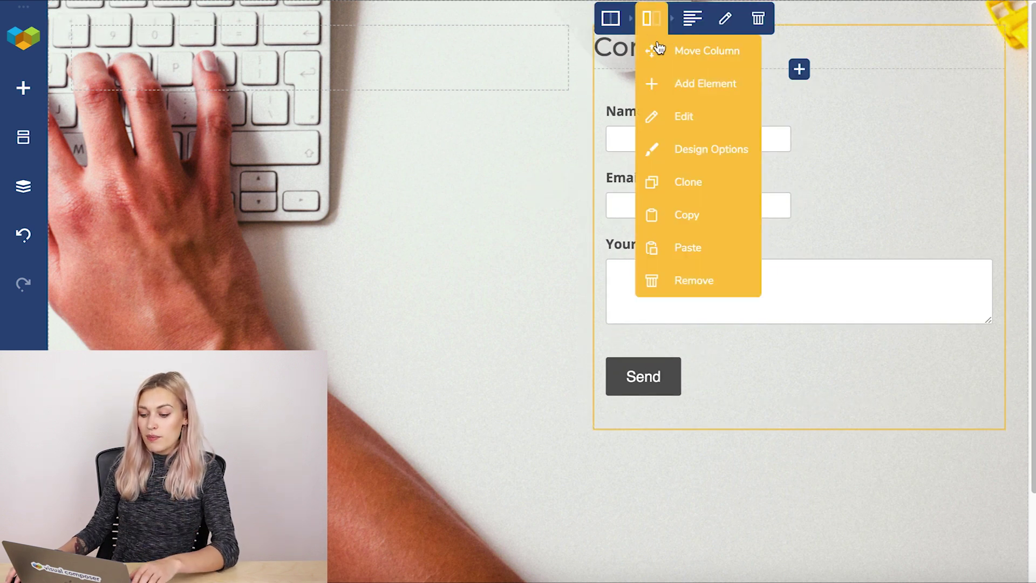
pyautogui.click(675, 146)
pyautogui.click(209, 179)
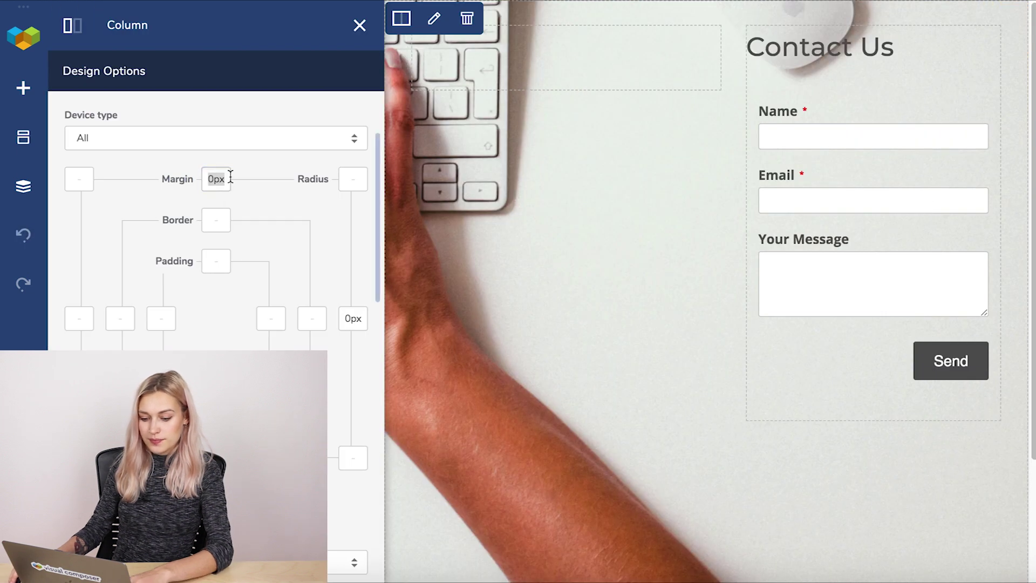
pyautogui.write('70')
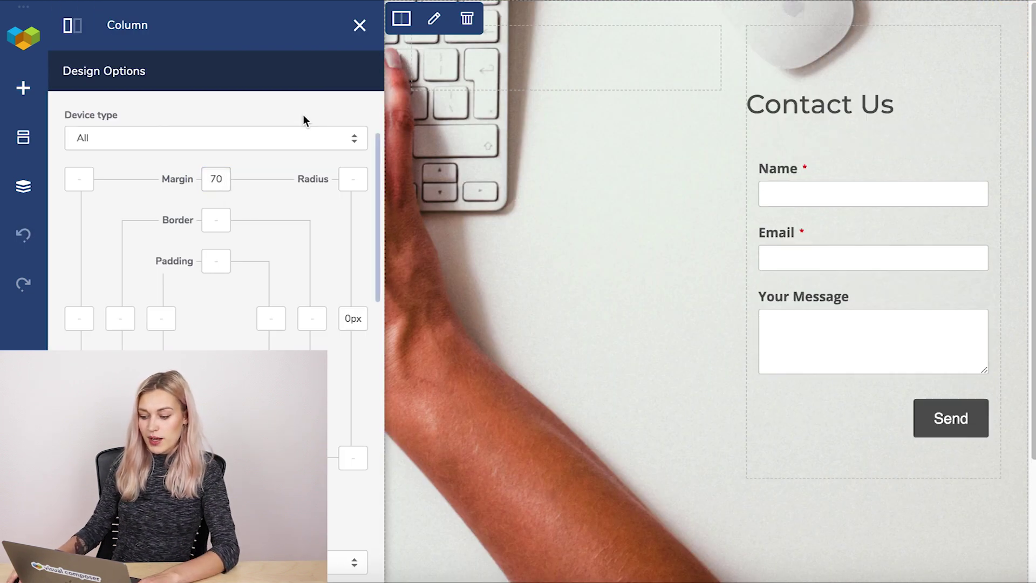
pyautogui.click(360, 27)
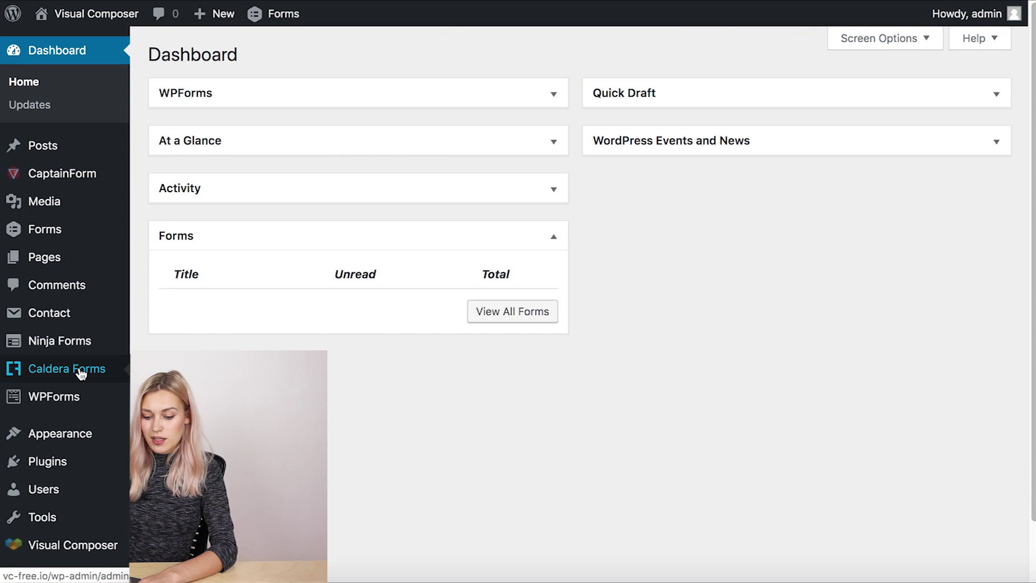
# In Caldera Forms, create a new form from the Blank Form template and name it Caldera.
pyautogui.click(81, 371)
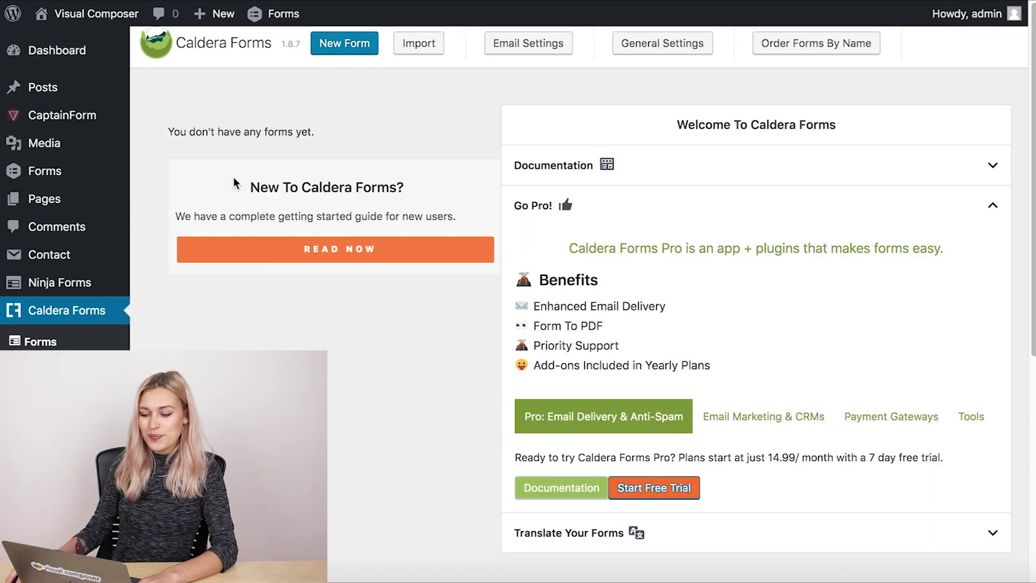
pyautogui.click(350, 49)
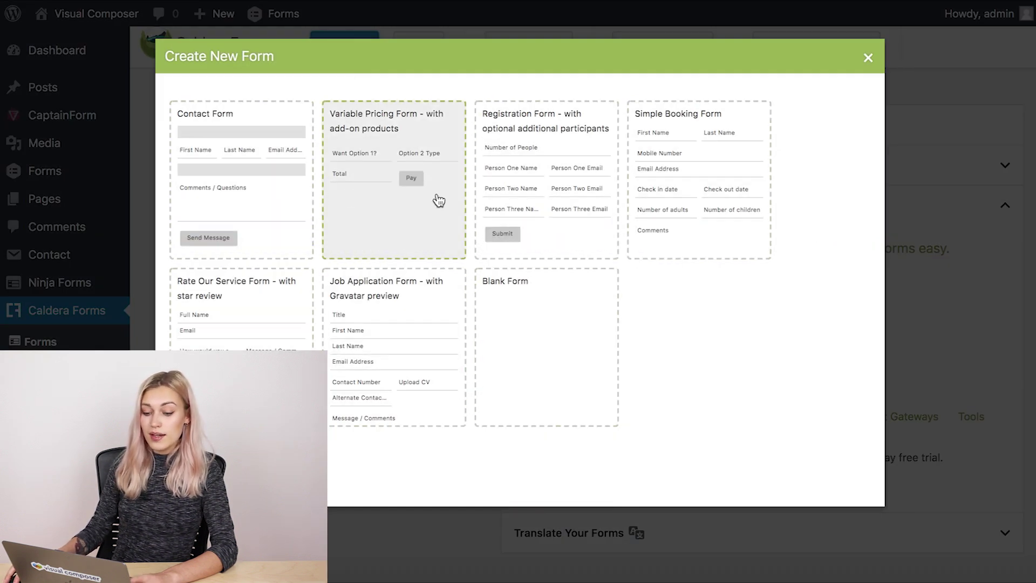
pyautogui.click(544, 332)
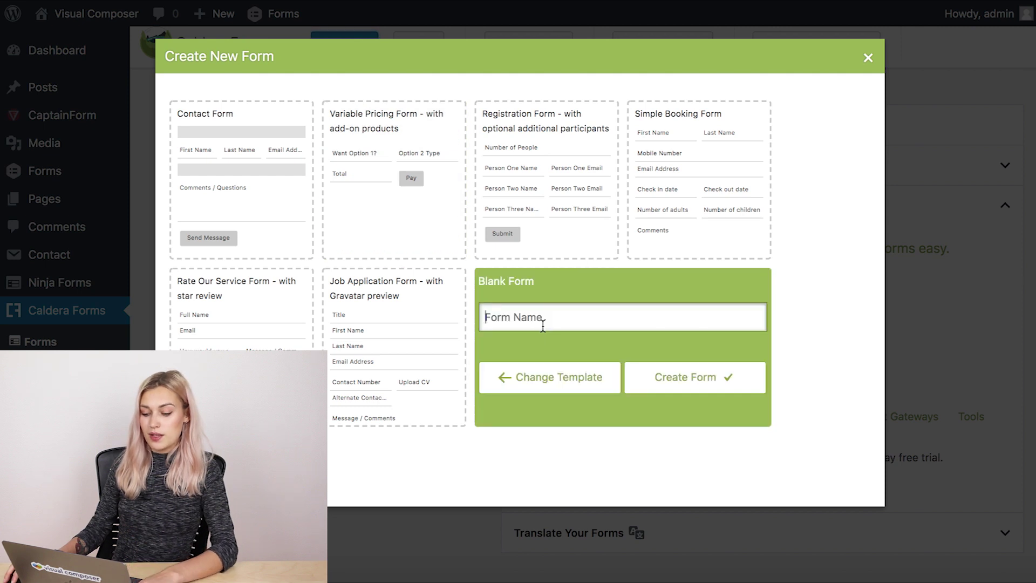
pyautogui.write('Caldera')
pyautogui.click(679, 381)
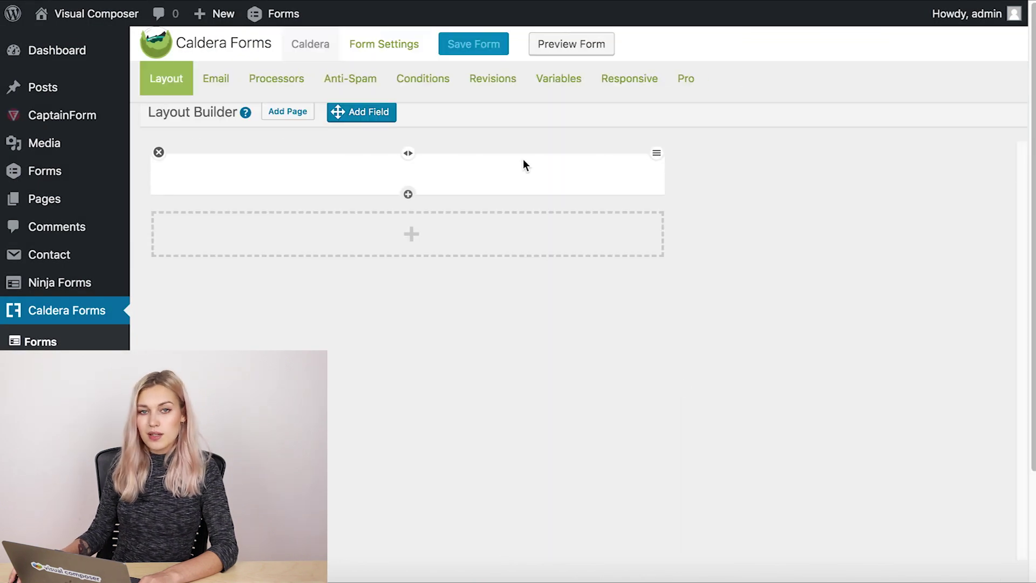
# Add a Single Line Text field to the form's first row, name it Name and make it required.
pyautogui.click(409, 195)
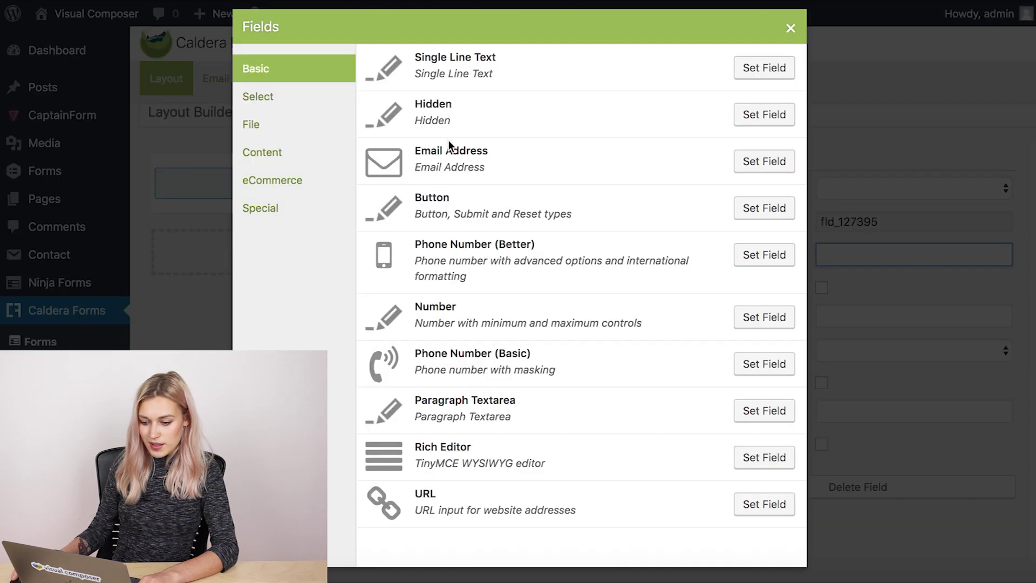
pyautogui.click(757, 69)
pyautogui.write('Name')
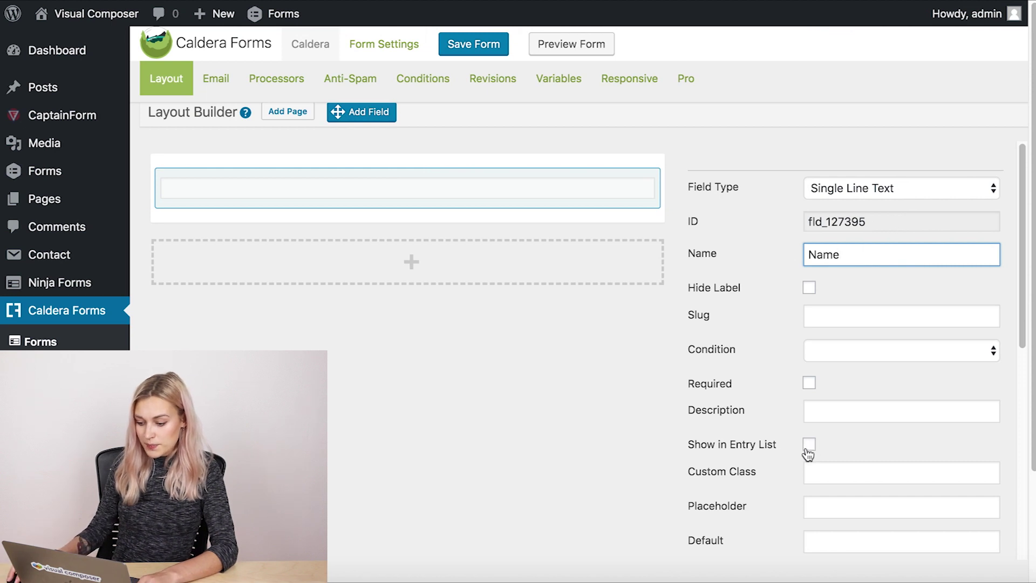
pyautogui.click(813, 380)
# Add a second row with an Email Address field, name it Email and make it required.
pyautogui.click(415, 274)
pyautogui.click(409, 291)
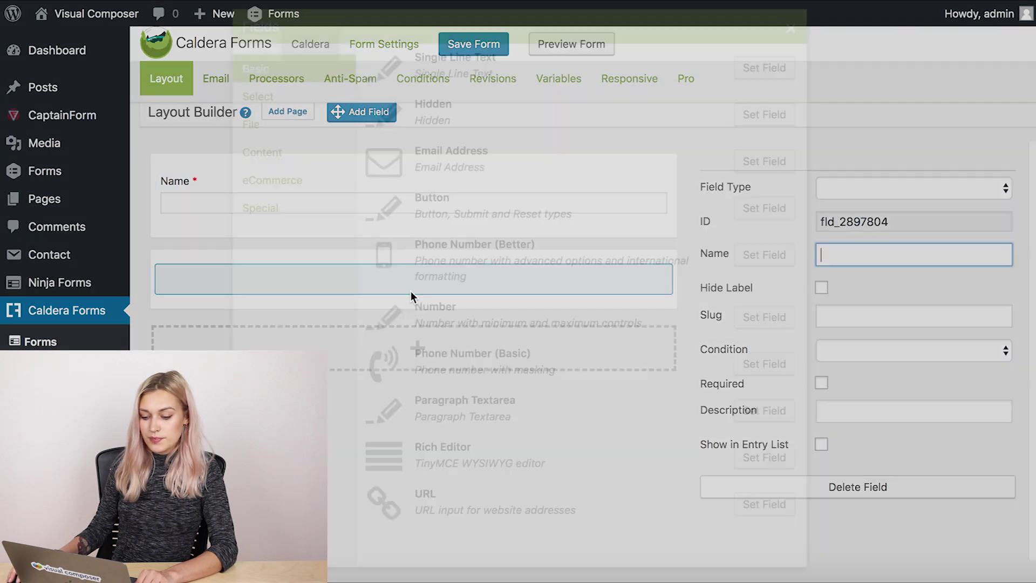
pyautogui.click(760, 162)
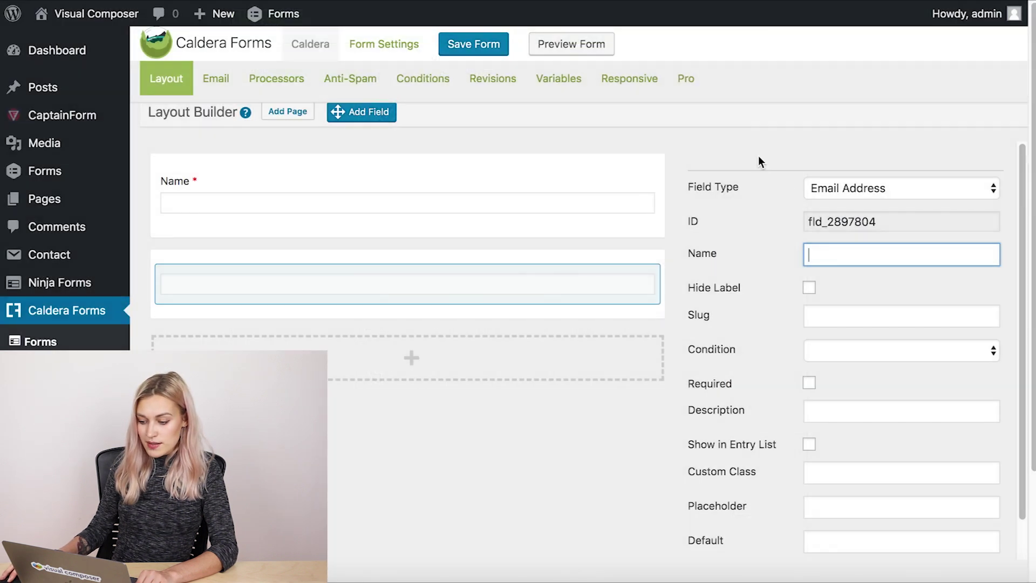
pyautogui.write('Email')
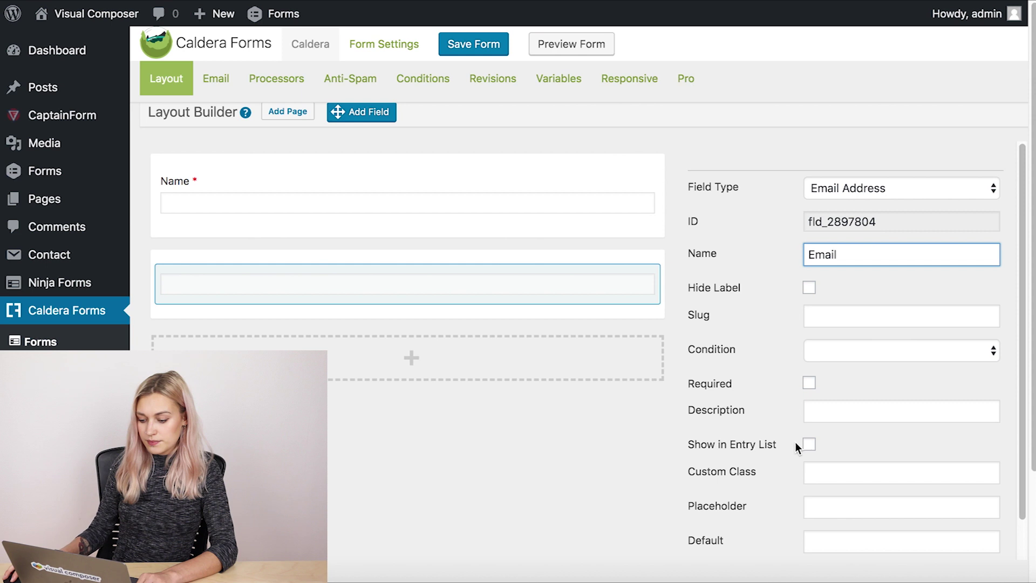
pyautogui.click(809, 384)
# Add a third row with a Paragraph Textarea field and name it Your Message.
pyautogui.click(396, 356)
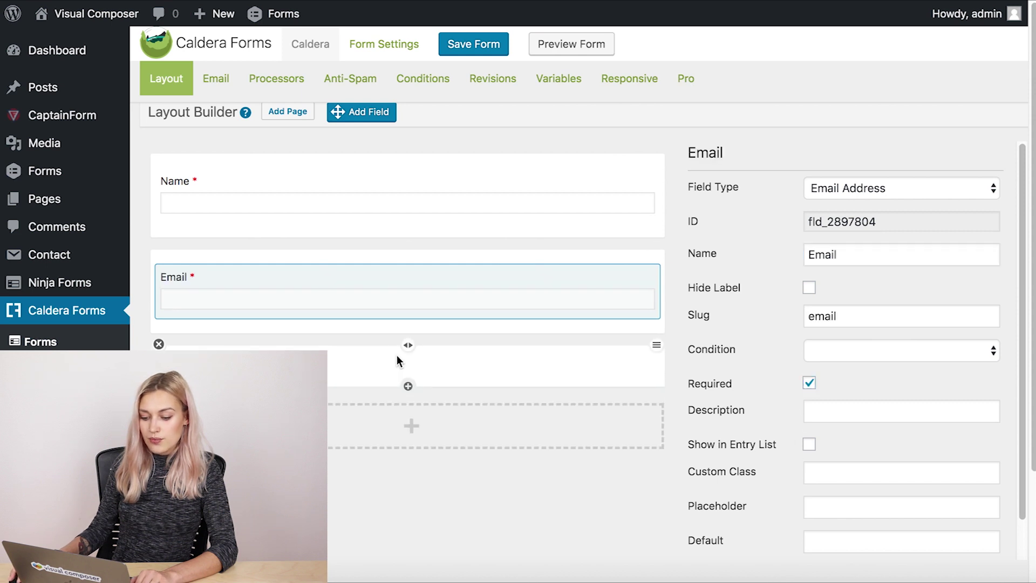
pyautogui.click(409, 387)
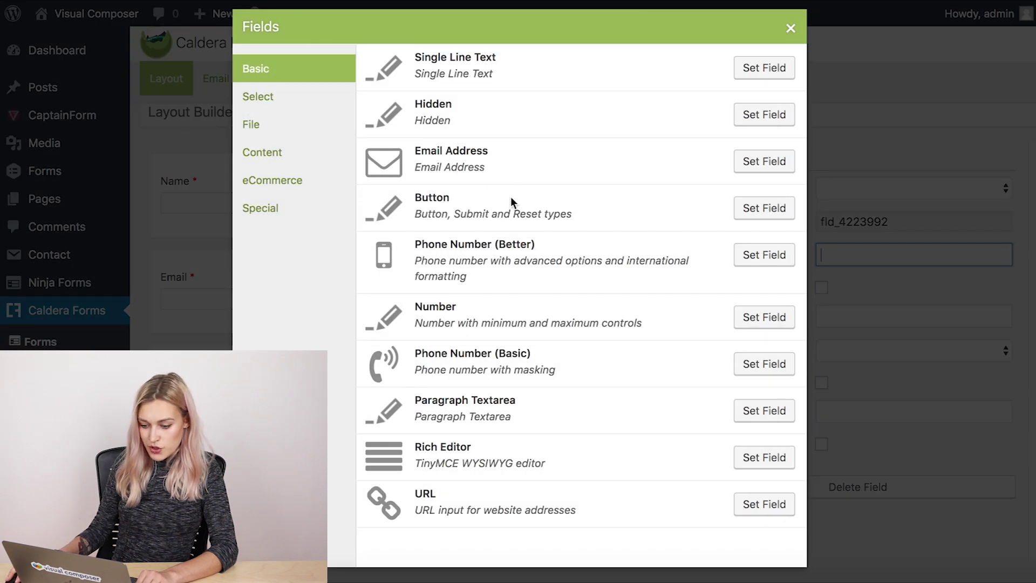
pyautogui.click(757, 413)
pyautogui.write('Ypou')
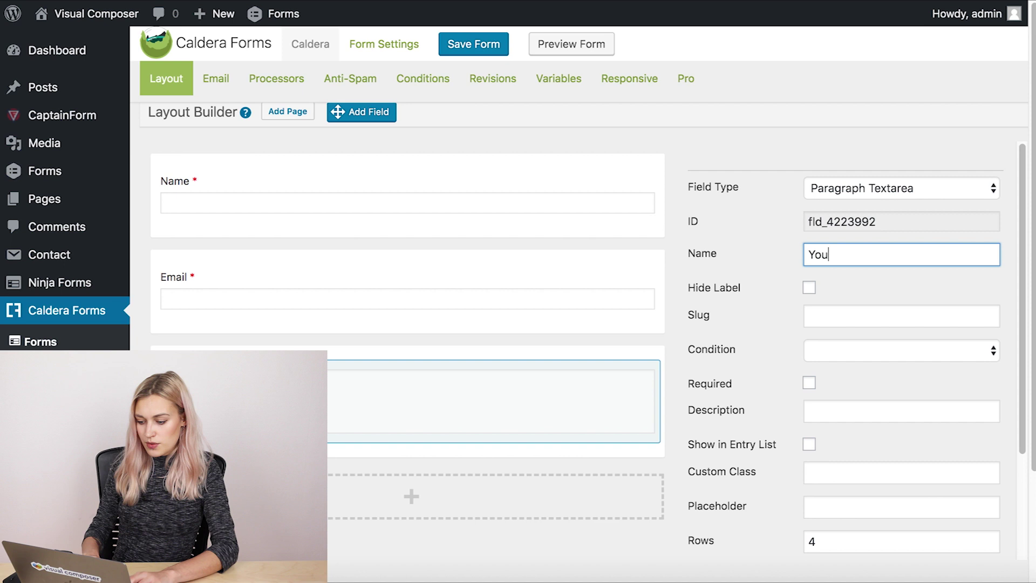
pyautogui.write('r Message')
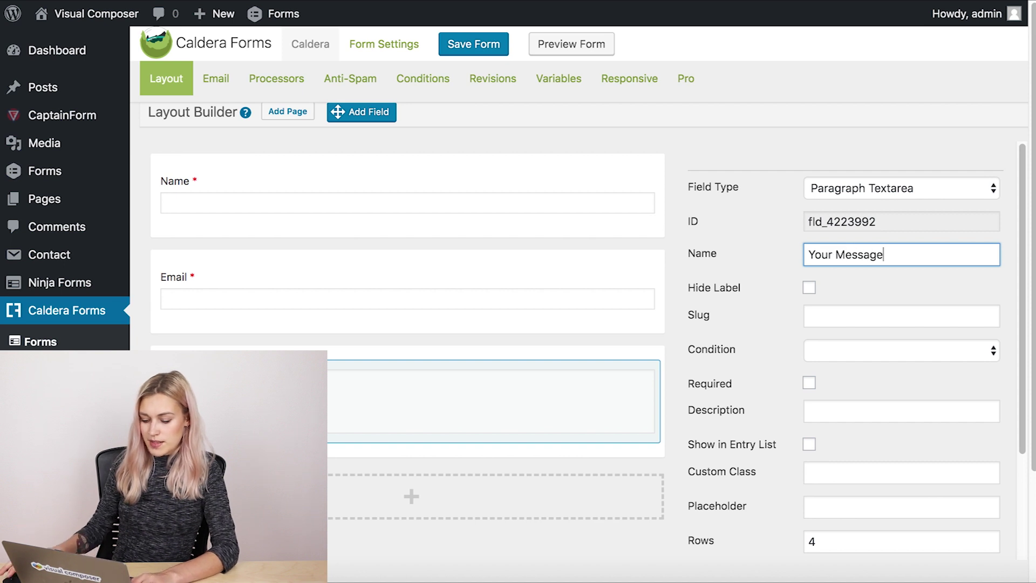
# Add a fourth row with a Button field named Send, and save the form.
pyautogui.click(411, 496)
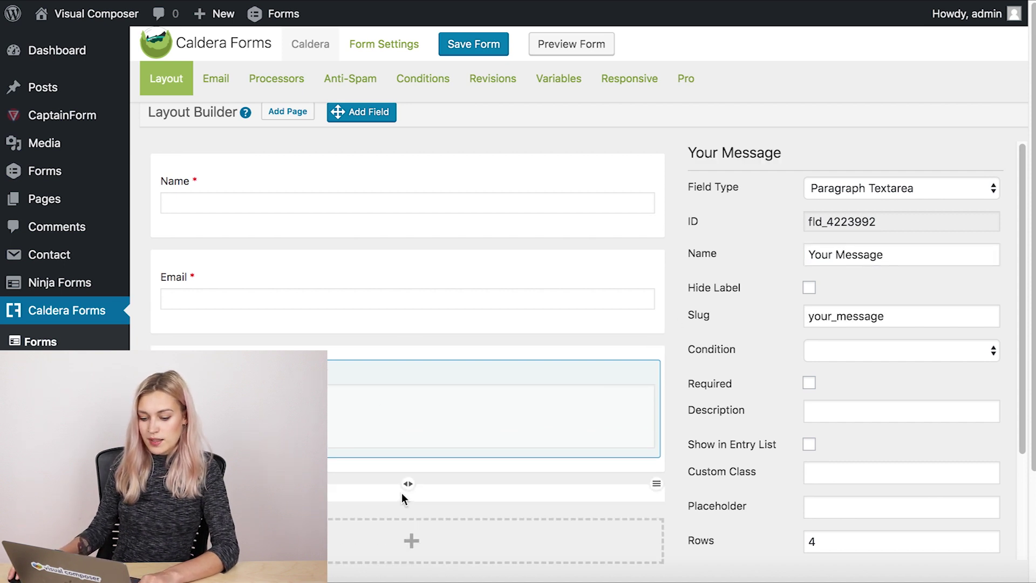
pyautogui.click(406, 524)
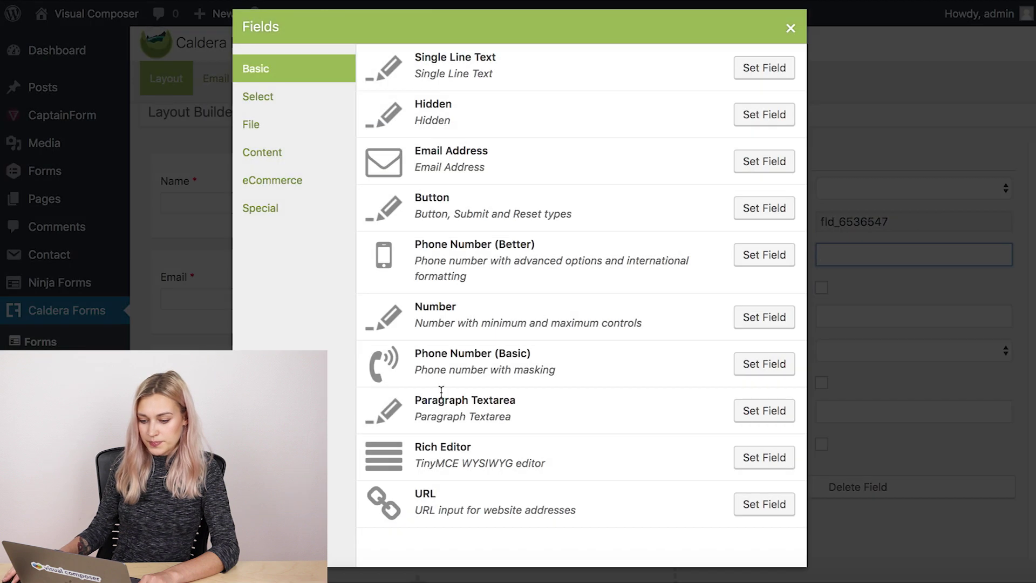
pyautogui.click(764, 209)
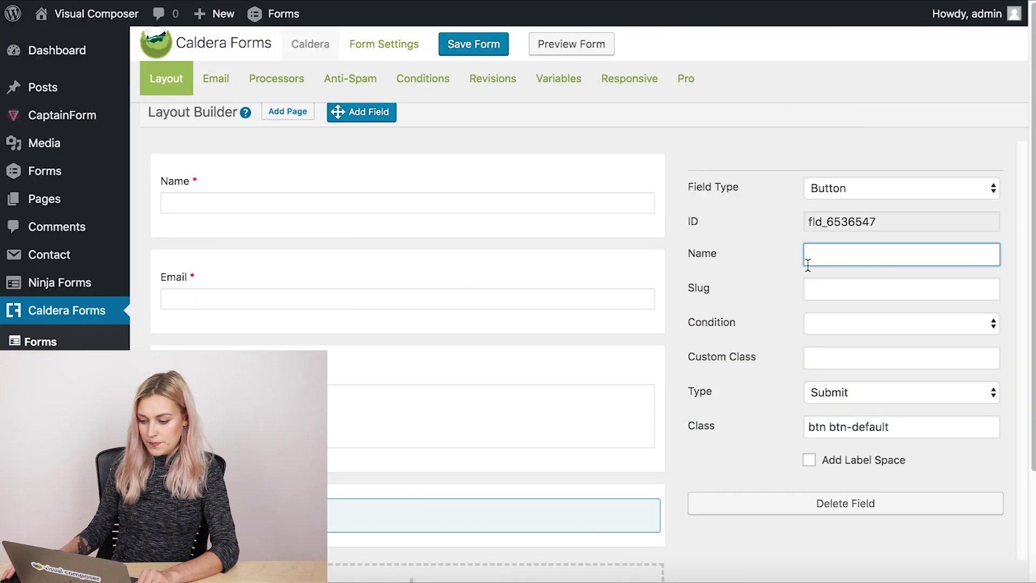
pyautogui.write('send')
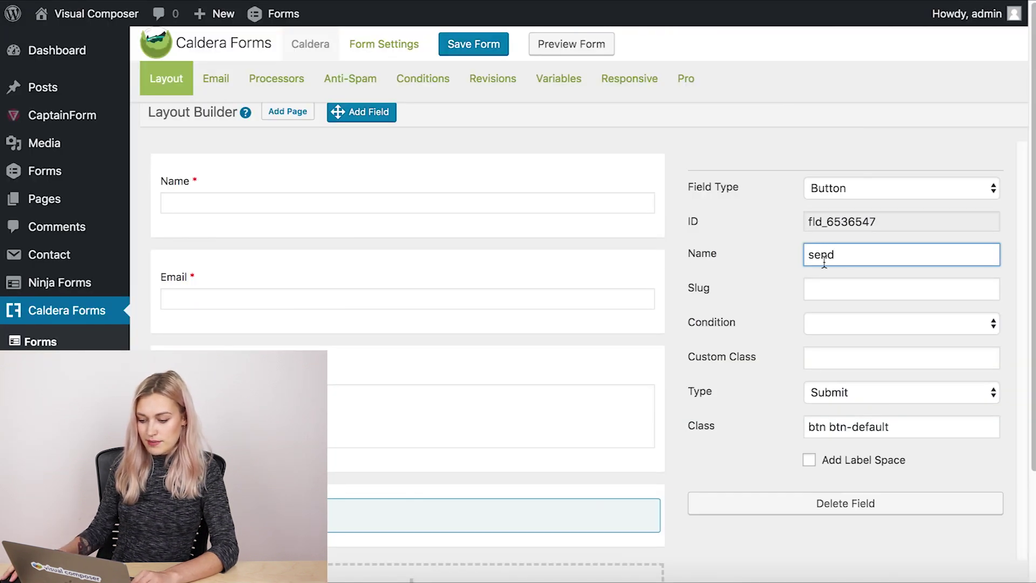
pyautogui.press('BackSpace')
pyautogui.write('S')
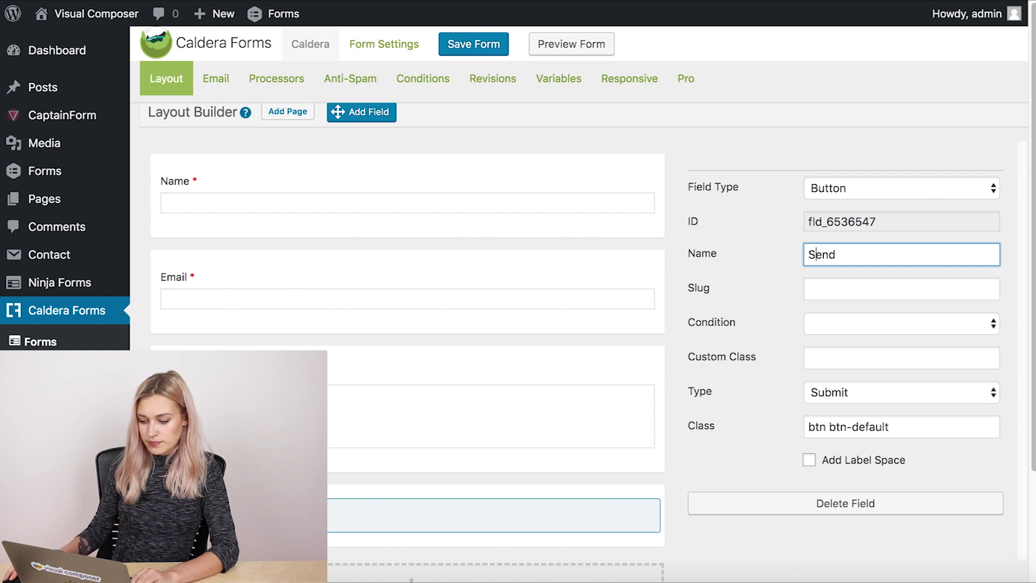
pyautogui.click(672, 125)
pyautogui.click(468, 46)
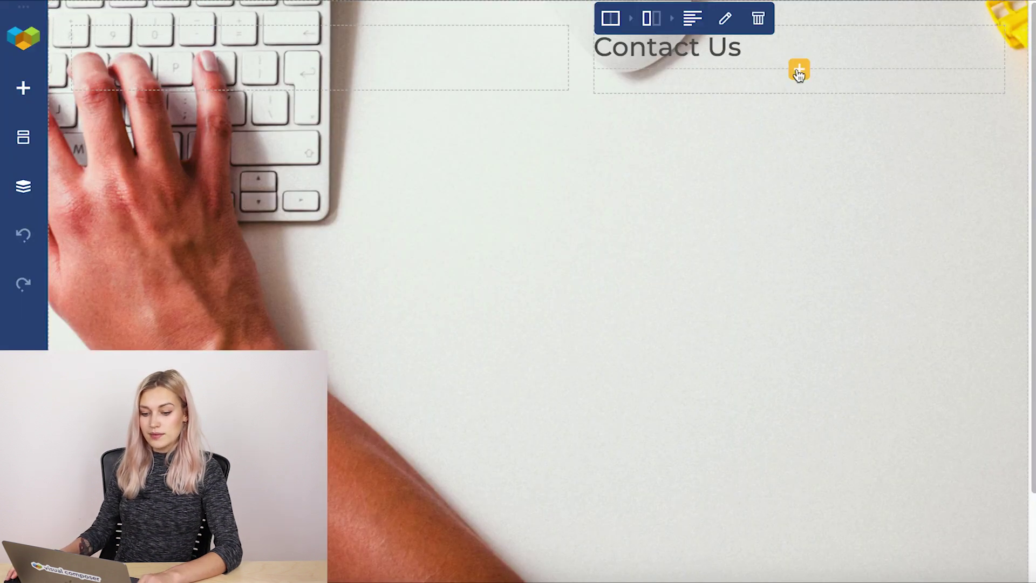
# On the Visual Composer page, add a Caldera Forms element below the Contact Us heading and set its source to Caldera.
pyautogui.click(797, 70)
pyautogui.write('calde')
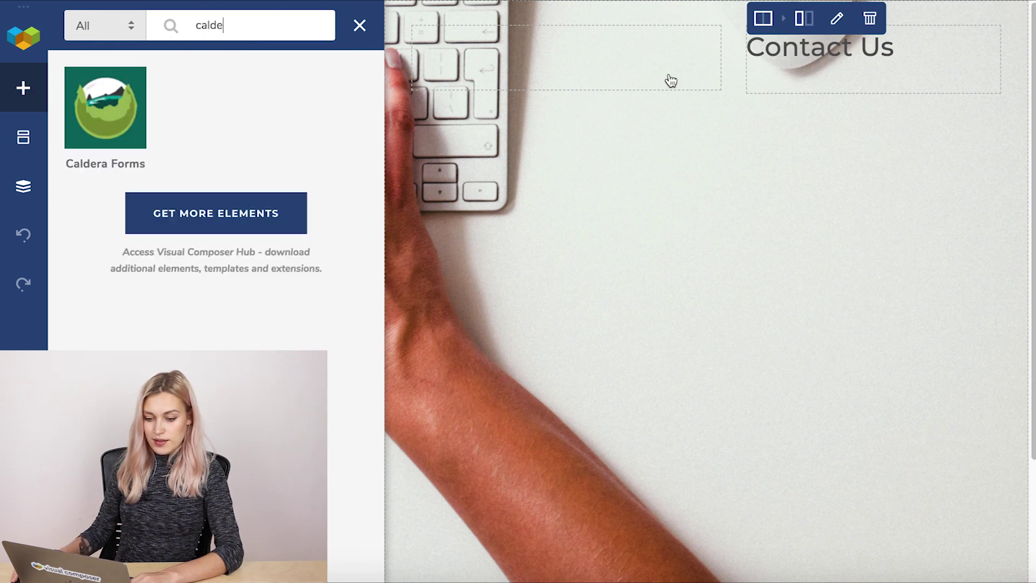
pyautogui.click(106, 111)
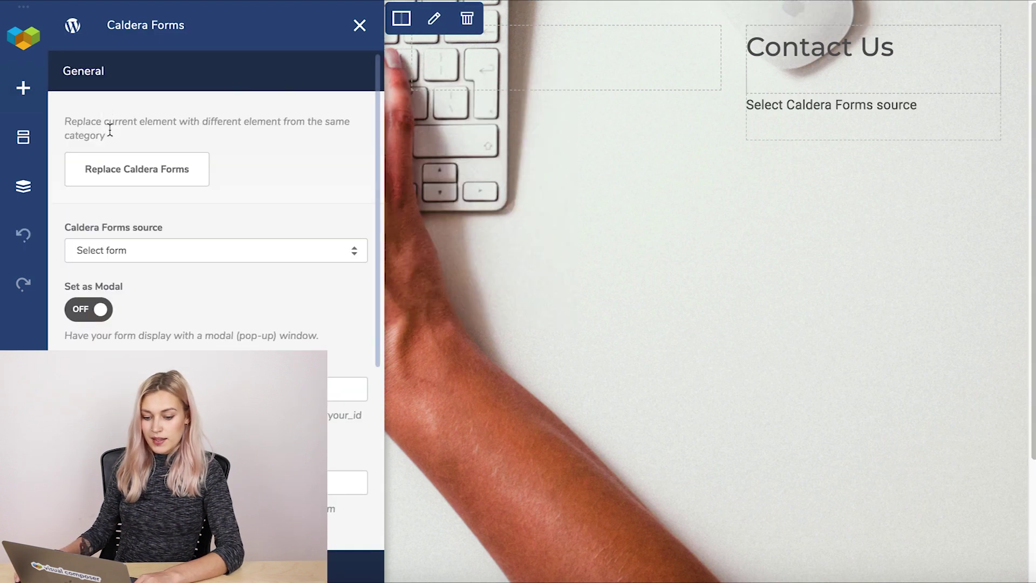
pyautogui.click(186, 243)
pyautogui.click(193, 264)
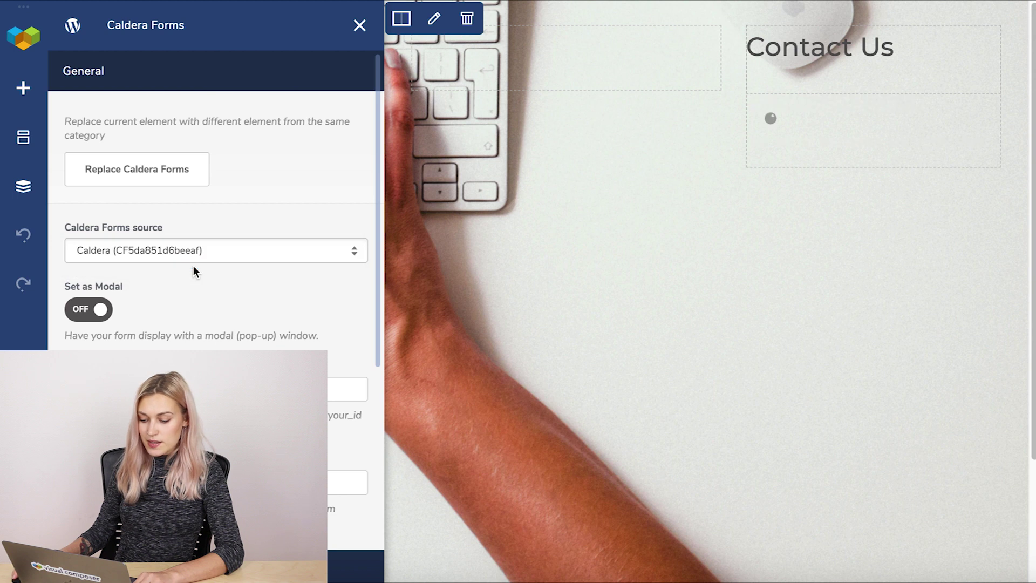
pyautogui.click(358, 36)
# Set the top margin of the column holding the Contact Us form to 100 in its design options.
pyautogui.moveTo(655, 27)
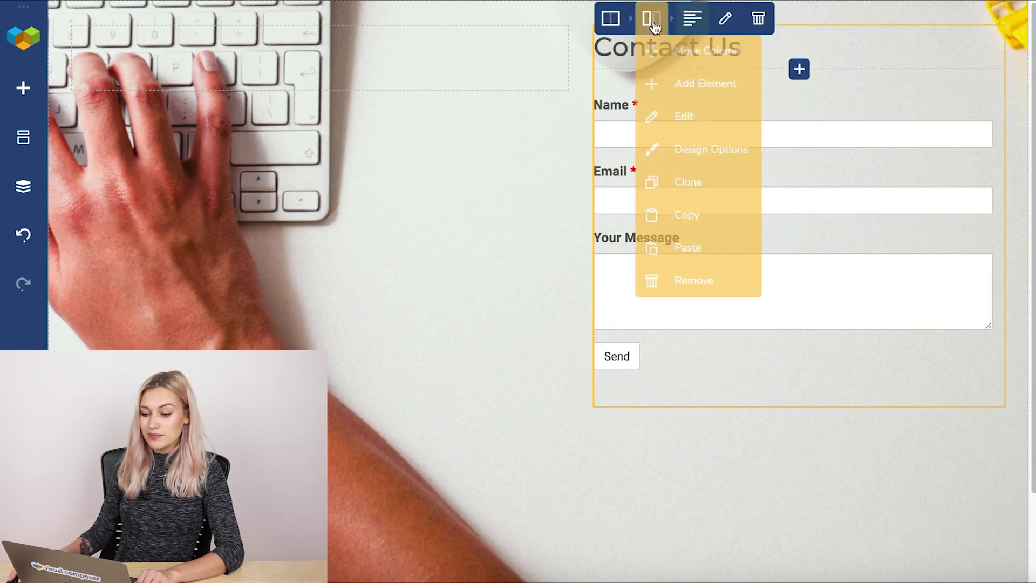
pyautogui.click(689, 149)
pyautogui.doubleClick(216, 178)
pyautogui.write('100')
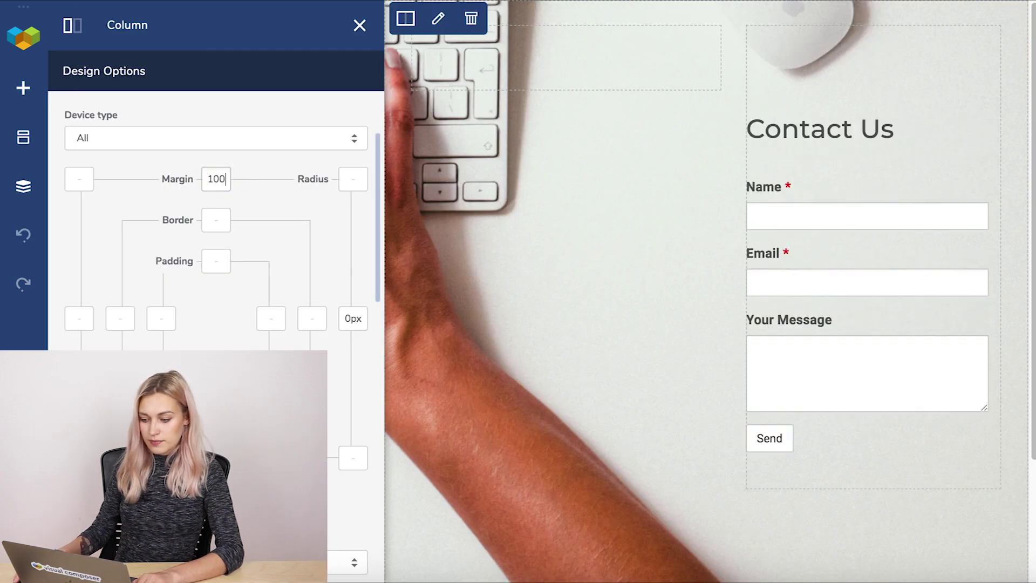
pyautogui.click(359, 26)
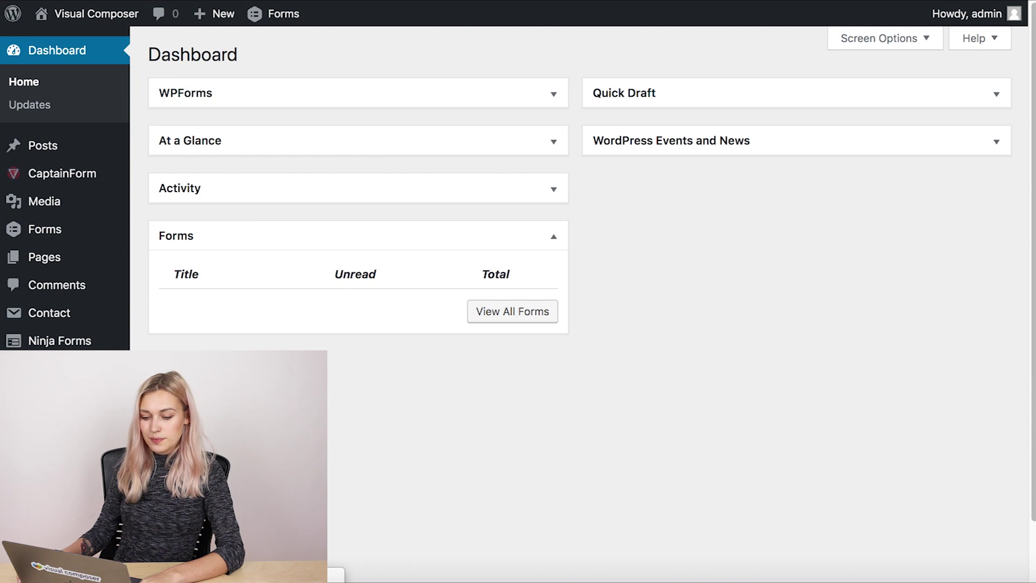
# In WPForms, create a new blank form named WP Form.
pyautogui.click(338, 144)
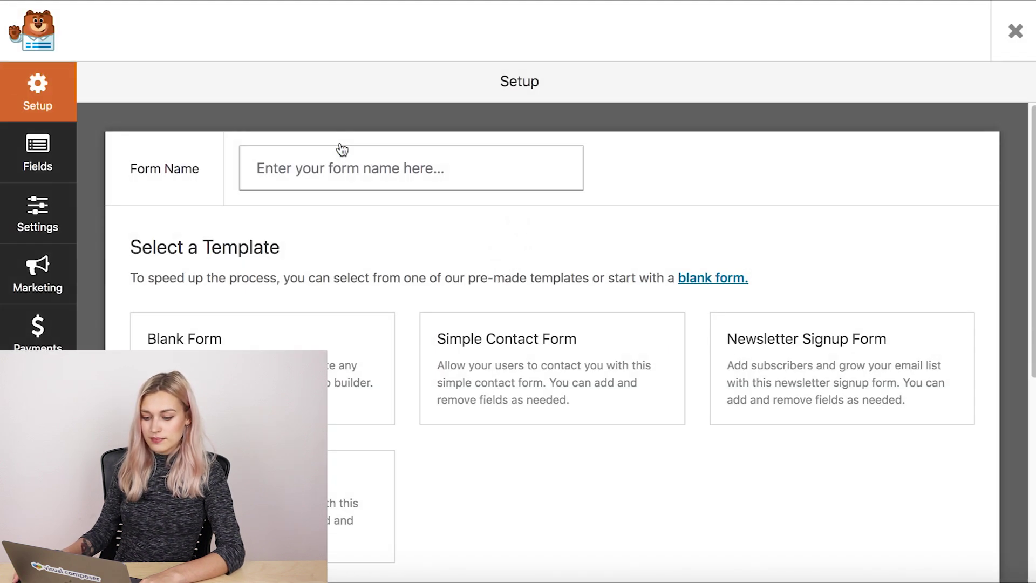
pyautogui.write('WP Form')
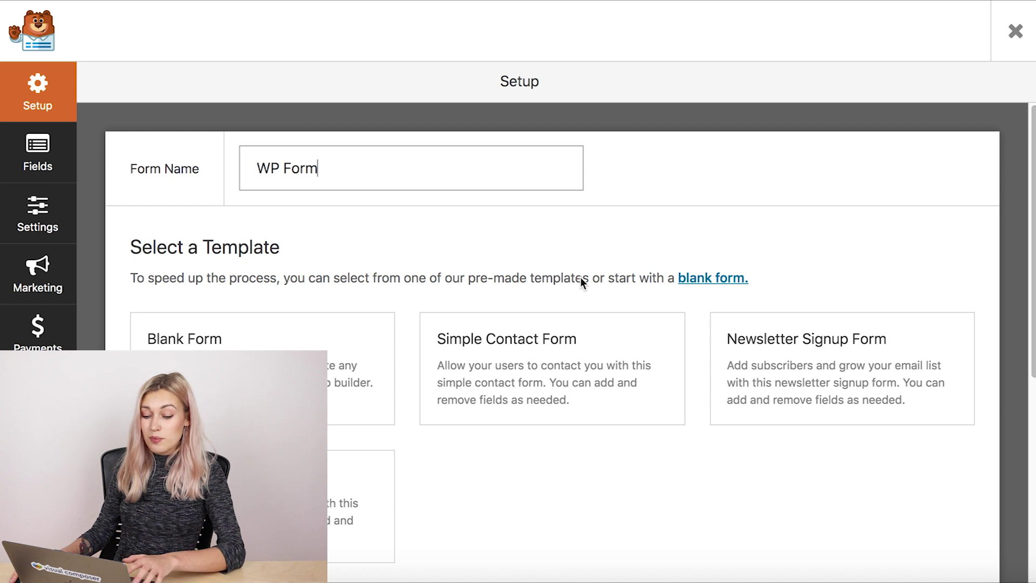
pyautogui.moveTo(348, 353)
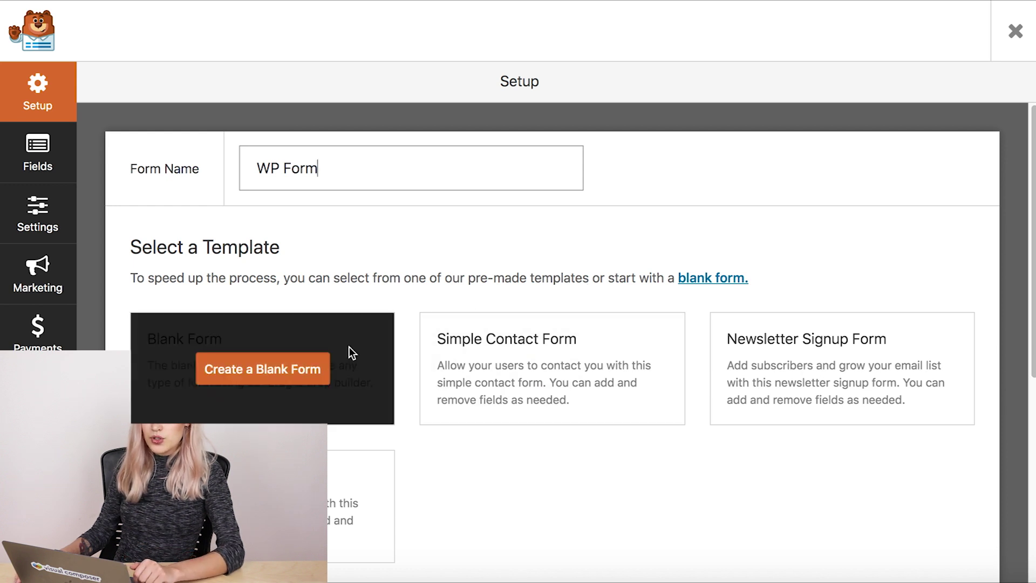
pyautogui.click(301, 369)
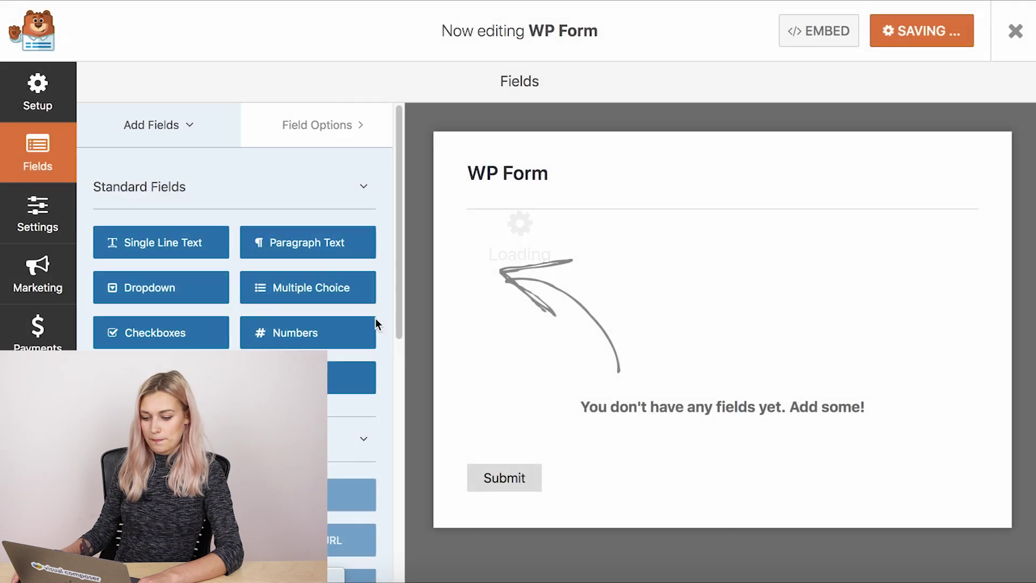
# Add Single Line Text, Email and Paragraph Text fields to WP Form, in that order.
pyautogui.click(193, 244)
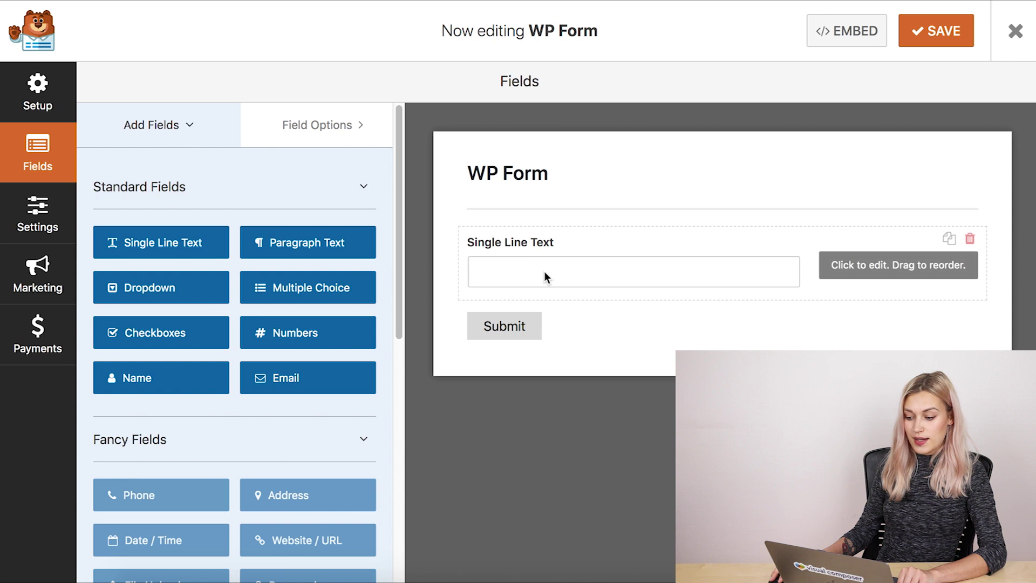
pyautogui.click(317, 379)
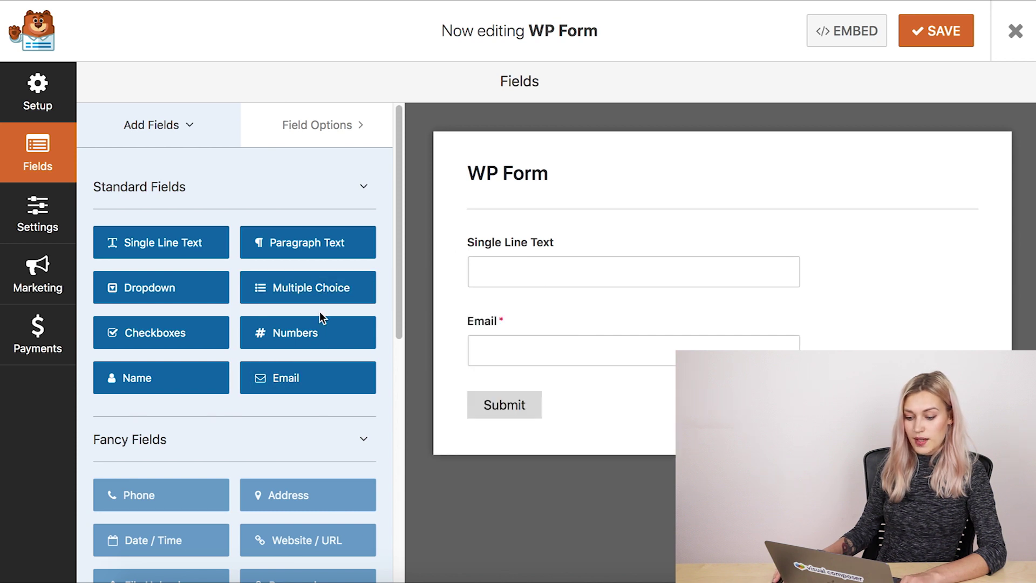
pyautogui.click(333, 242)
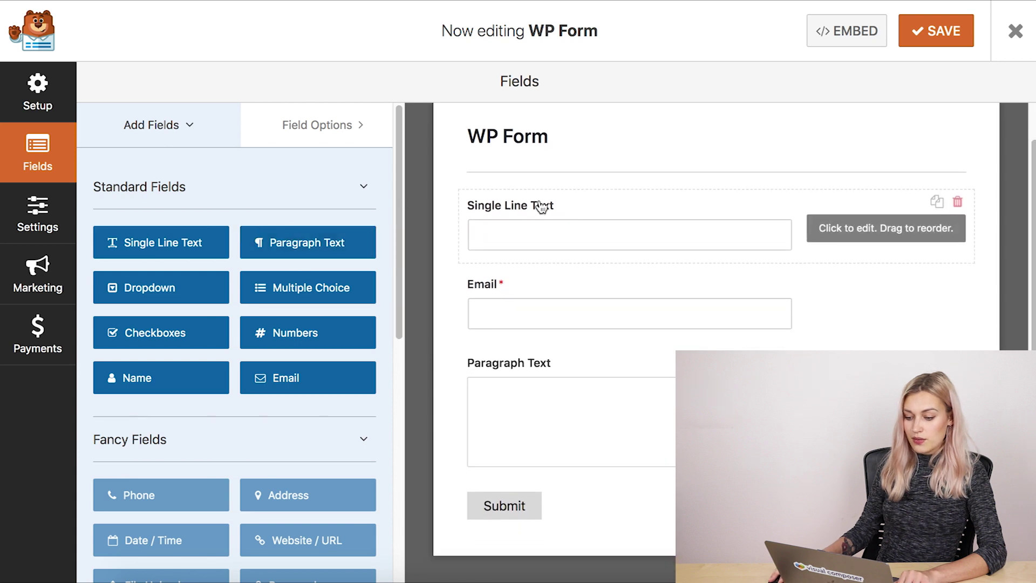
# Change the label of the Single Line Text field to Name.
pyautogui.click(540, 205)
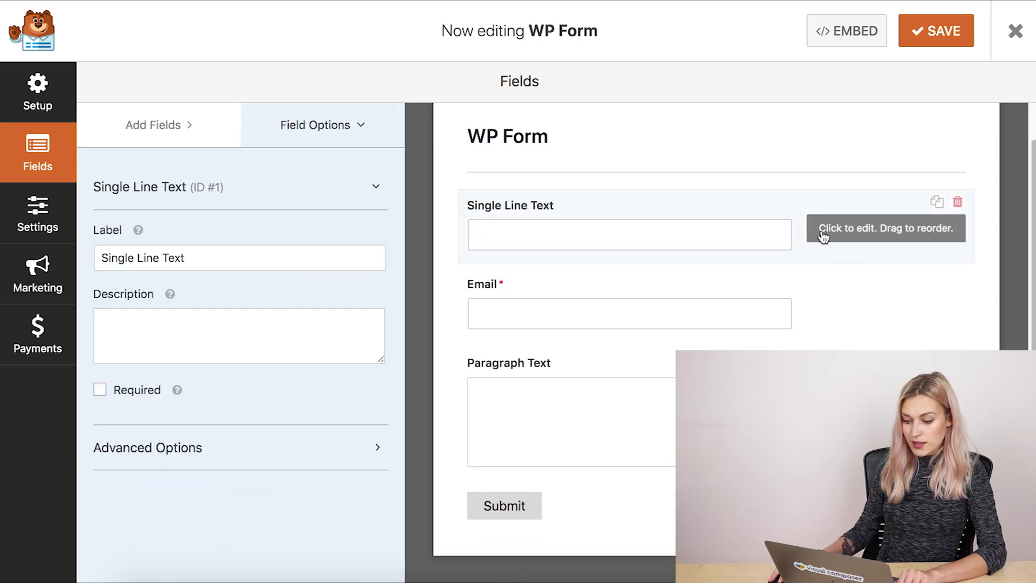
pyautogui.moveTo(233, 262); pyautogui.dragTo(70, 266)
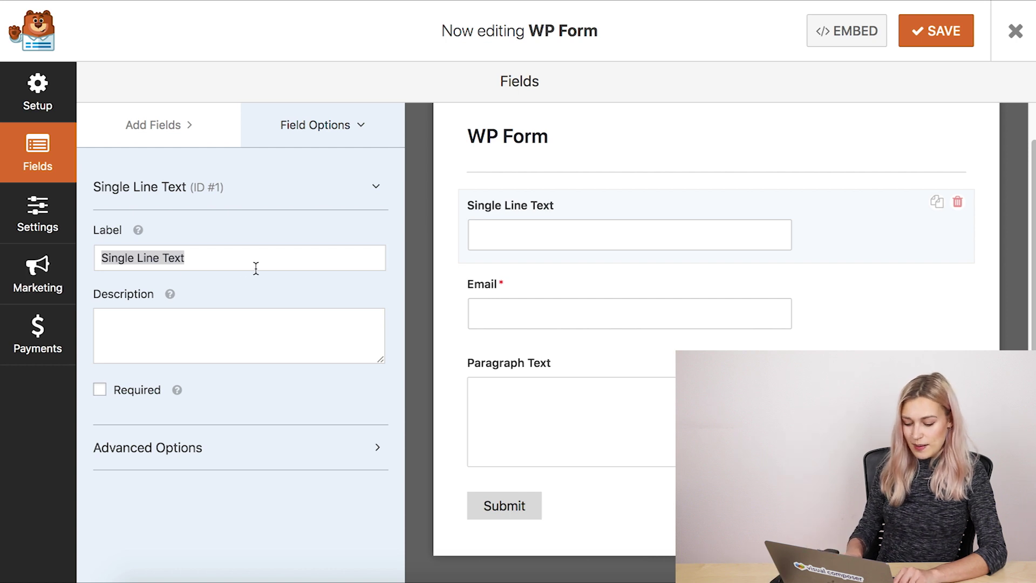
pyautogui.write('Name')
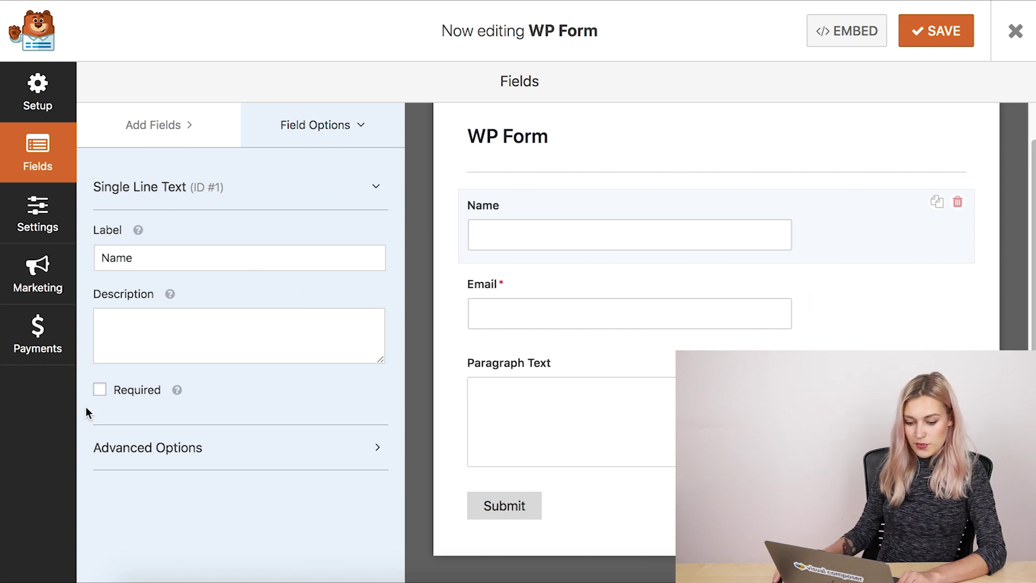
# Make the Name field of WP Form required and set its field size to Small.
pyautogui.click(235, 451)
pyautogui.scroll(-4, 238, 453)
pyautogui.click(138, 350)
pyautogui.click(140, 355)
pyautogui.click(138, 352)
pyautogui.click(134, 321)
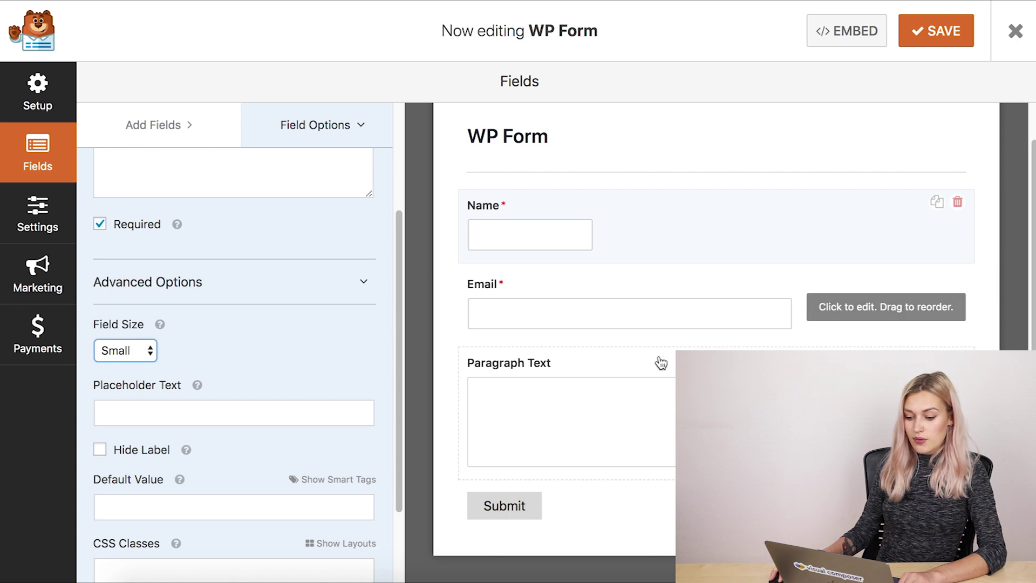
# Change the label of the Paragraph Text field to Your Message.
pyautogui.click(571, 380)
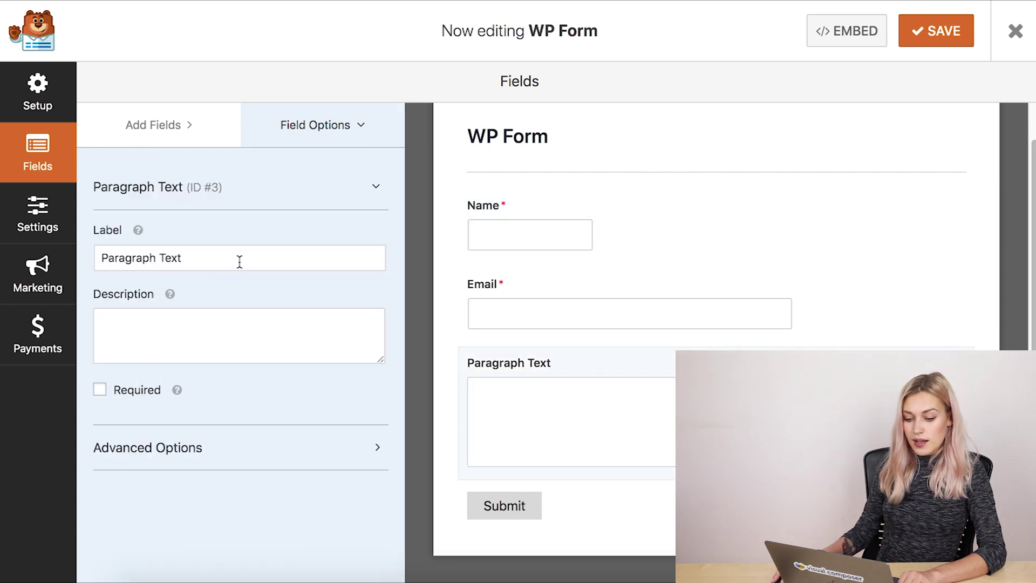
pyautogui.moveTo(240, 261); pyautogui.dragTo(90, 267)
pyautogui.write('Your ')
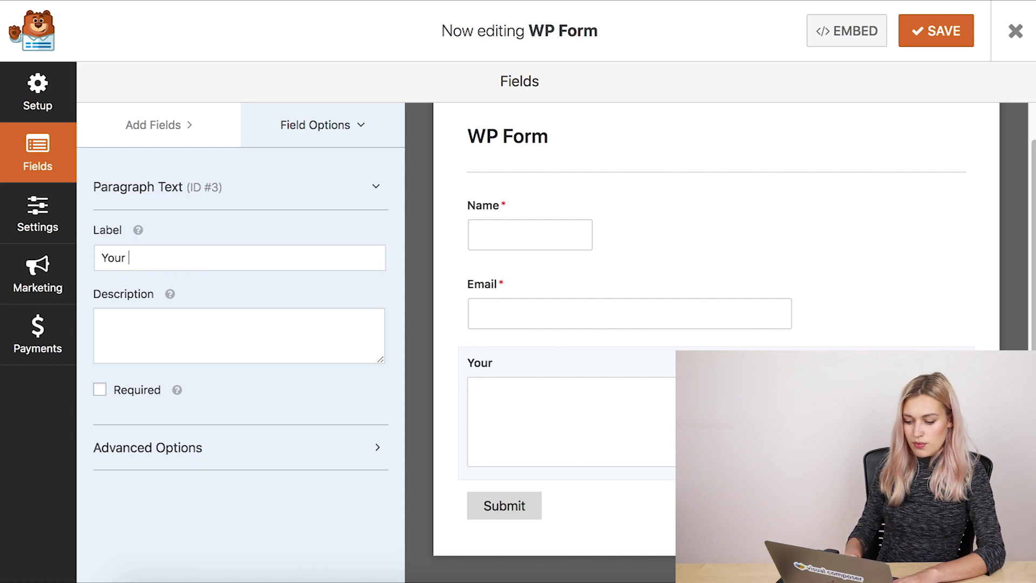
pyautogui.write('Messa')
pyautogui.press('BackSpace')
pyautogui.write('sage')
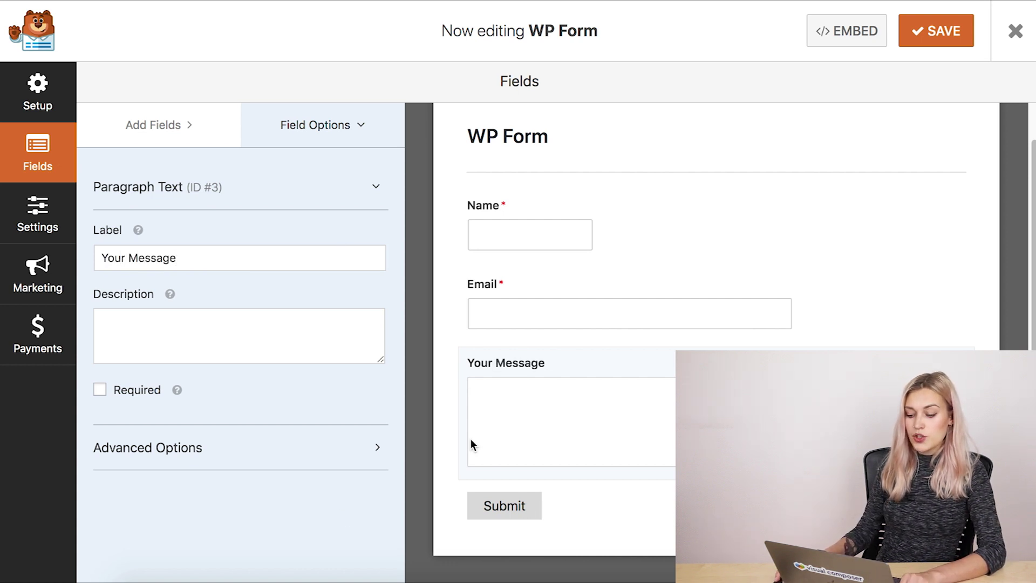
# Set the submit button text of WP Form to Send and save the form.
pyautogui.click(516, 507)
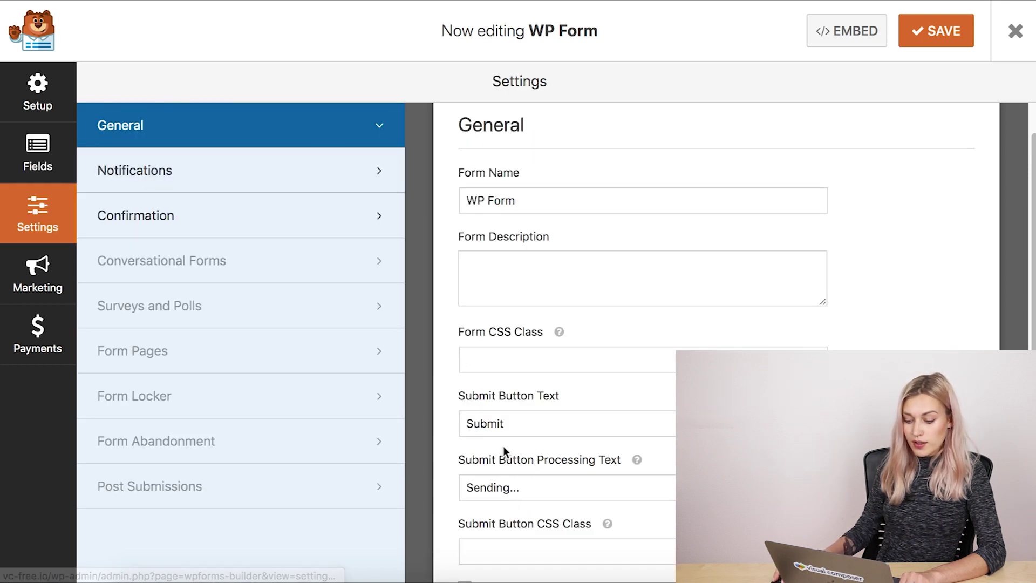
pyautogui.moveTo(530, 427); pyautogui.dragTo(458, 426)
pyautogui.write('Send')
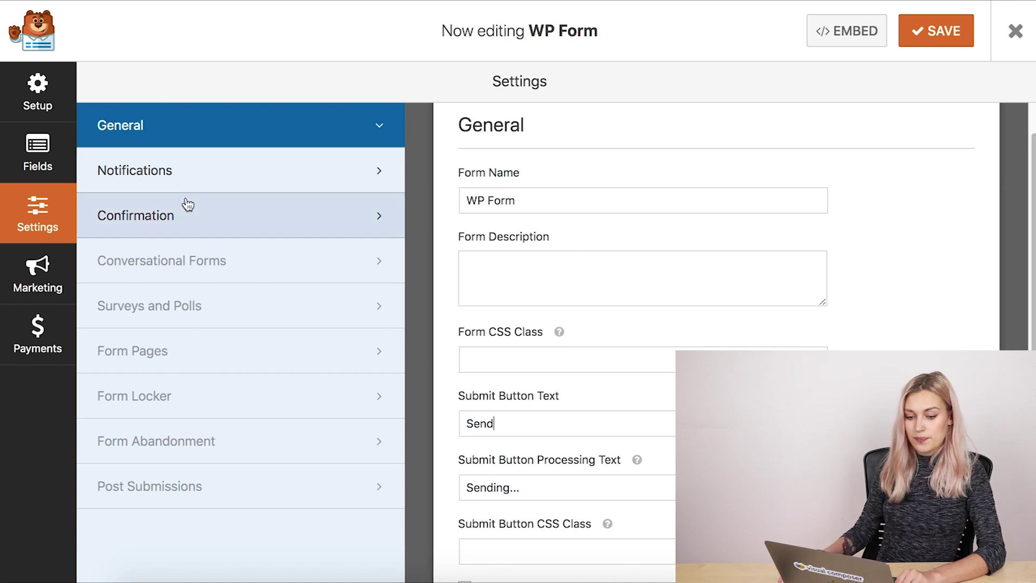
pyautogui.click(932, 34)
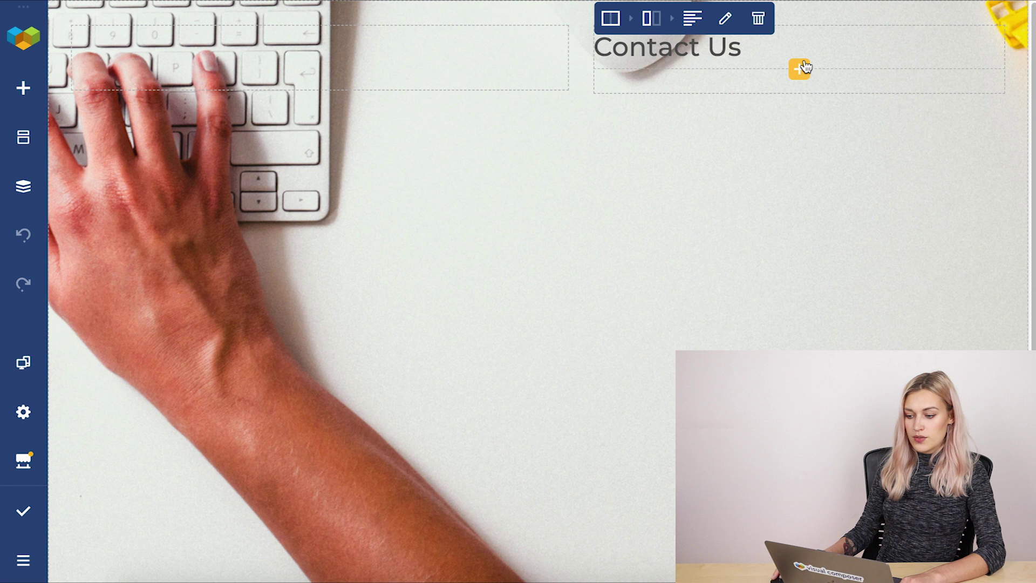
# In the Visual Composer page, add a WP Forms element to the Contact Us column with WP Form (1324) as its source.
pyautogui.click(799, 70)
pyautogui.write('wp')
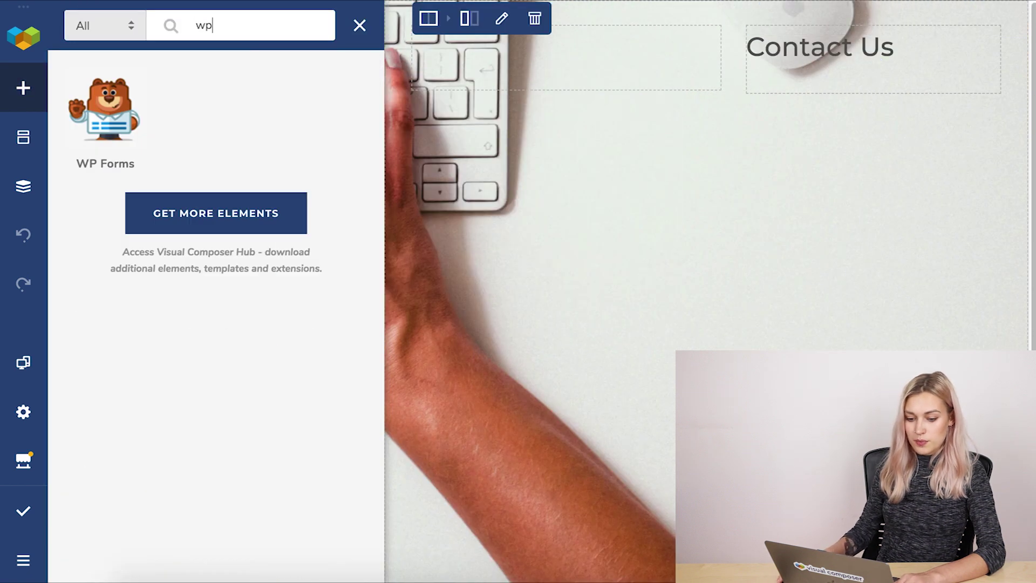
pyautogui.click(108, 107)
pyautogui.click(227, 247)
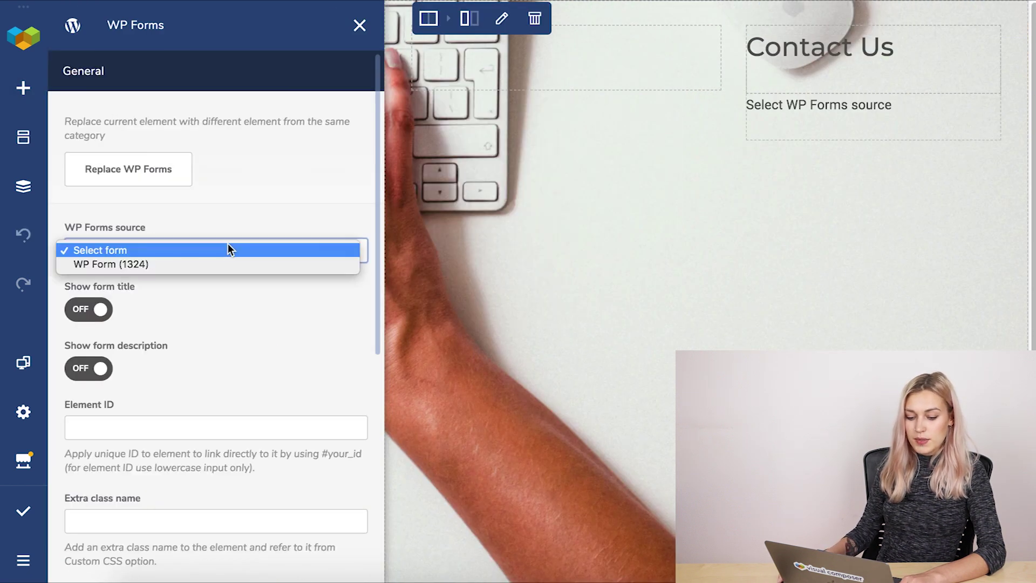
pyautogui.click(227, 264)
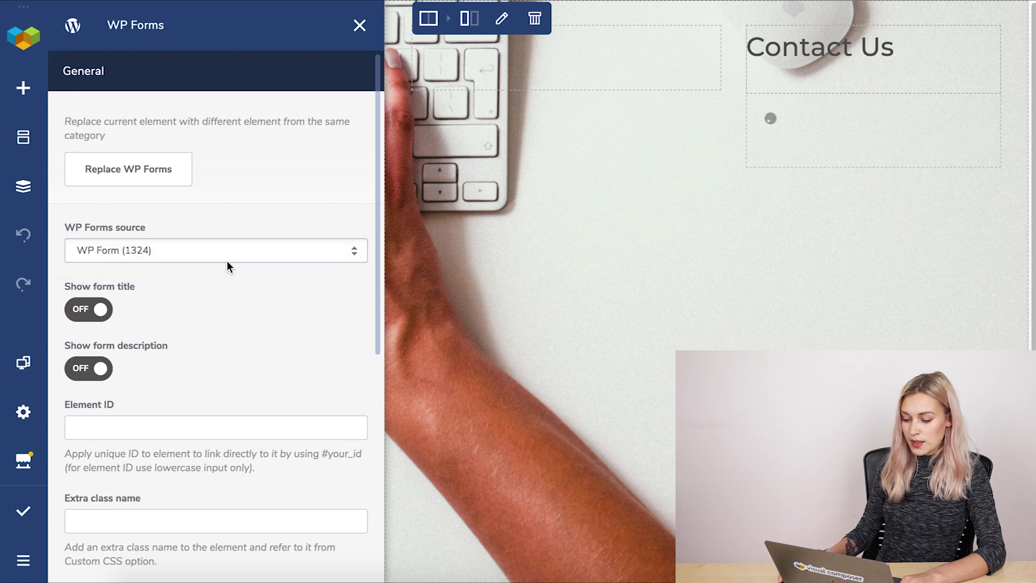
pyautogui.click(358, 26)
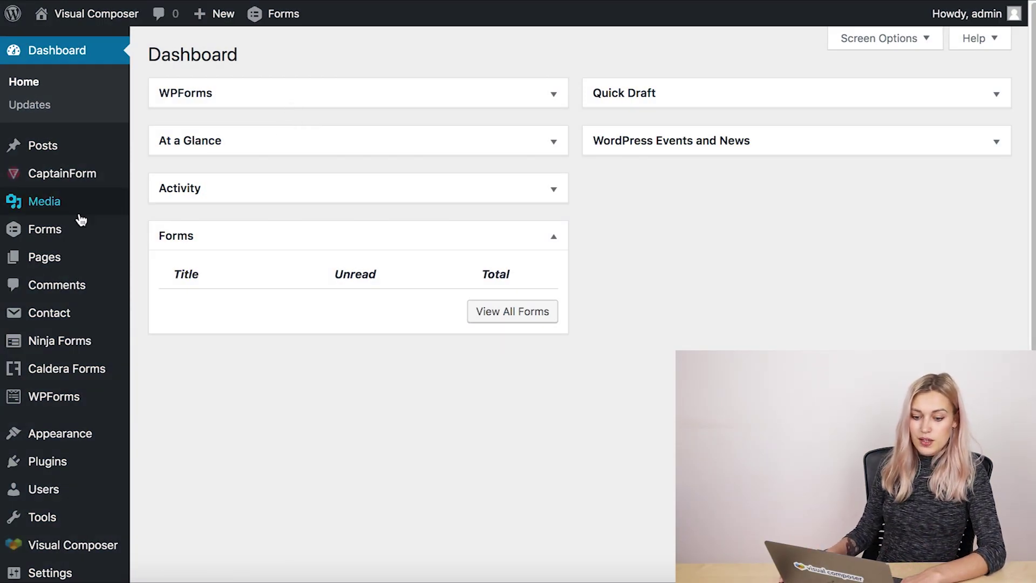
# In the WordPress dashboard, create a new Gravity Forms form titled Gravity.
pyautogui.click(63, 237)
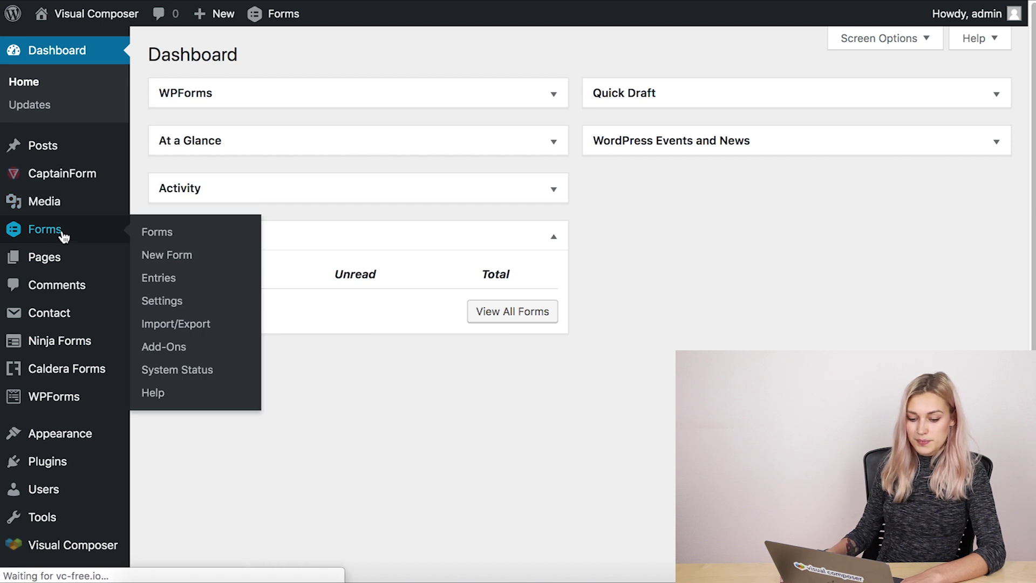
pyautogui.click(226, 57)
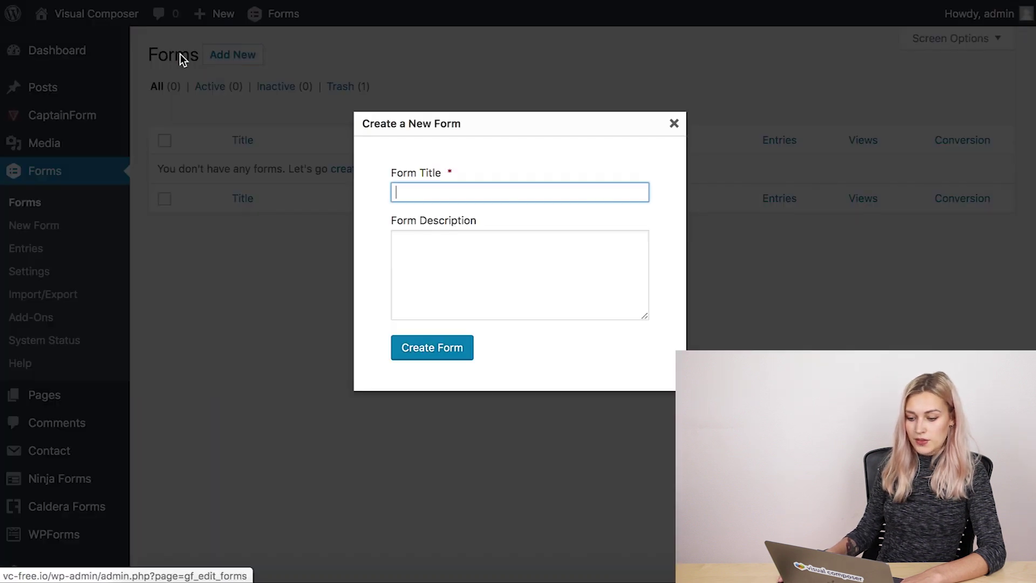
pyautogui.write('Gravity')
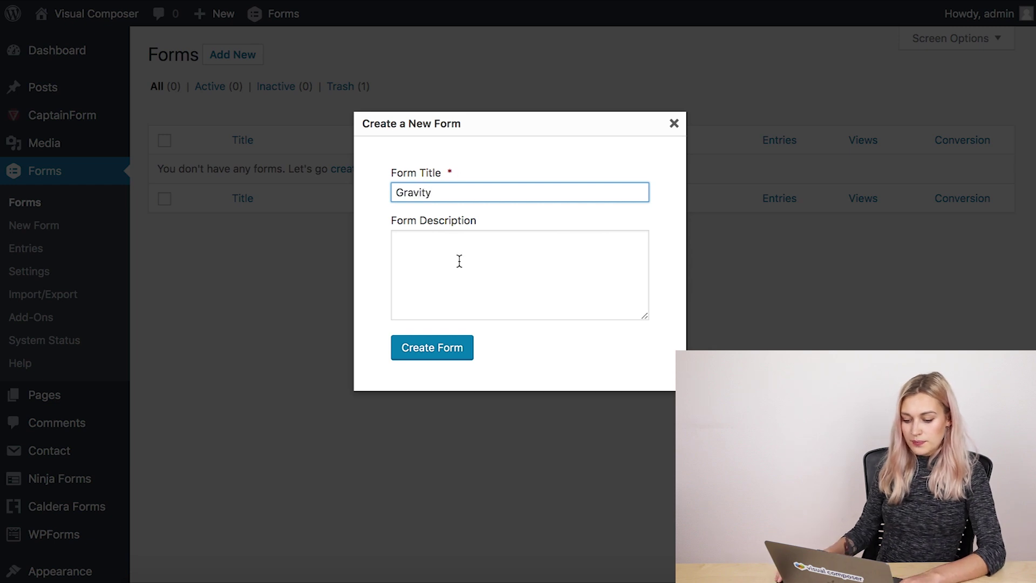
pyautogui.click(456, 349)
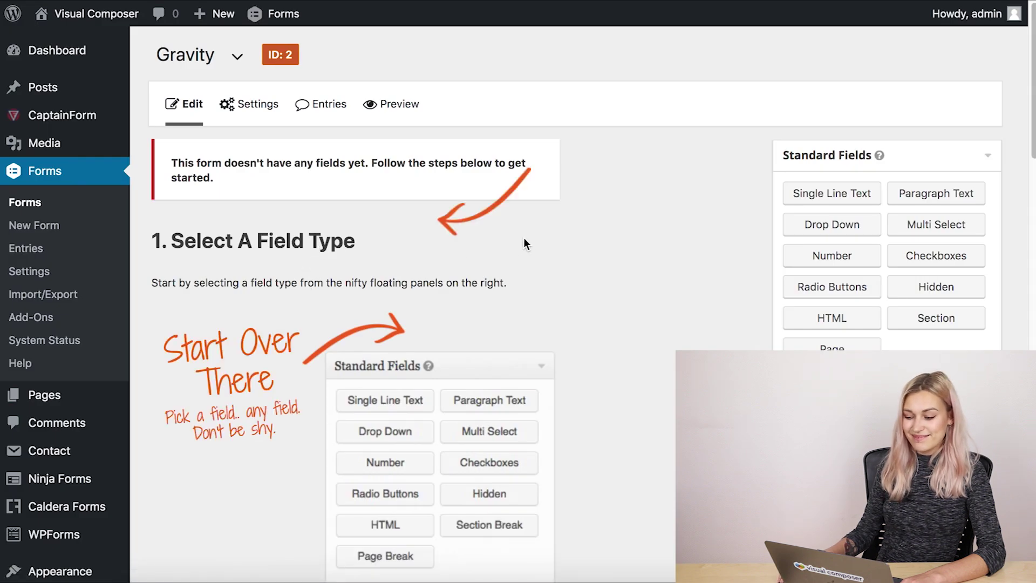
# Add a Single Line Text field labelled Name to the Gravity form and look over its appearance options.
pyautogui.click(807, 199)
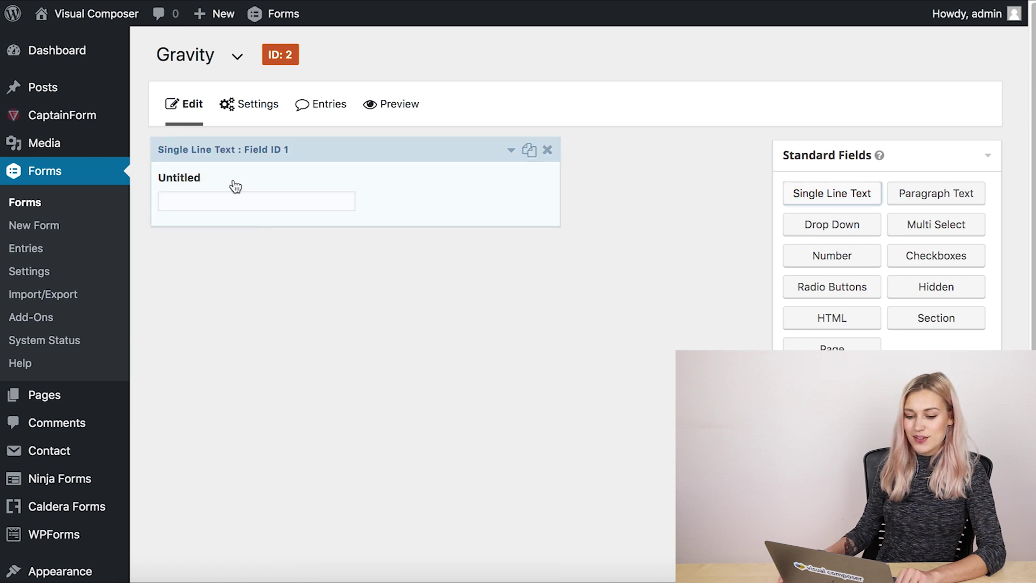
pyautogui.click(231, 183)
pyautogui.moveTo(227, 294); pyautogui.dragTo(188, 296)
pyautogui.write('Name')
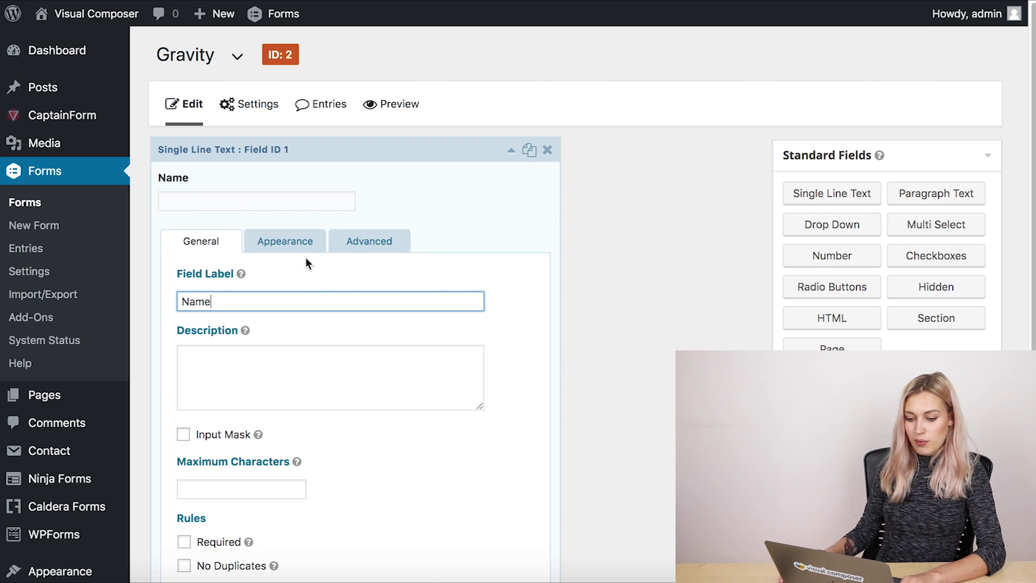
pyautogui.click(299, 243)
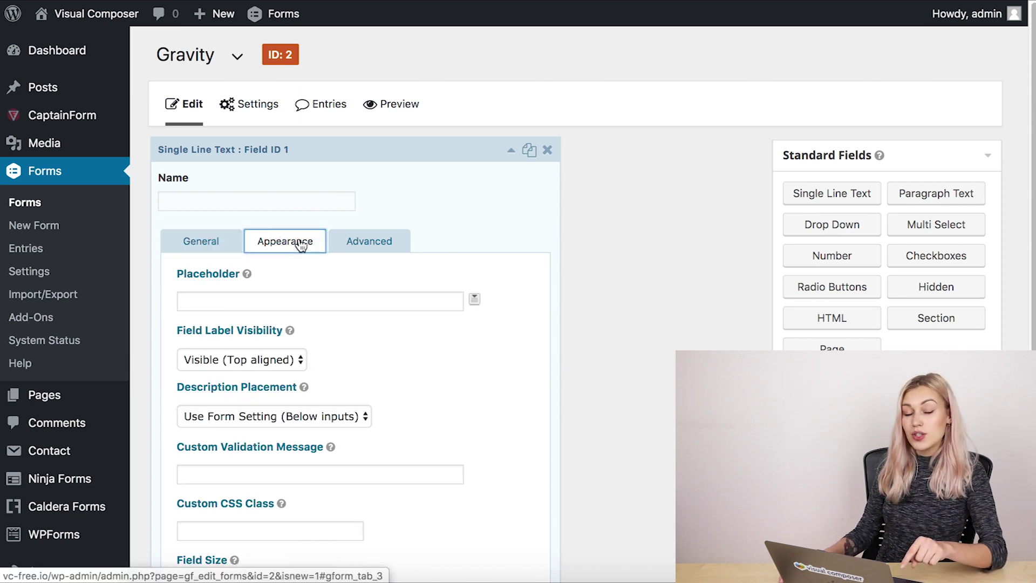
pyautogui.scroll(-3, 416, 290)
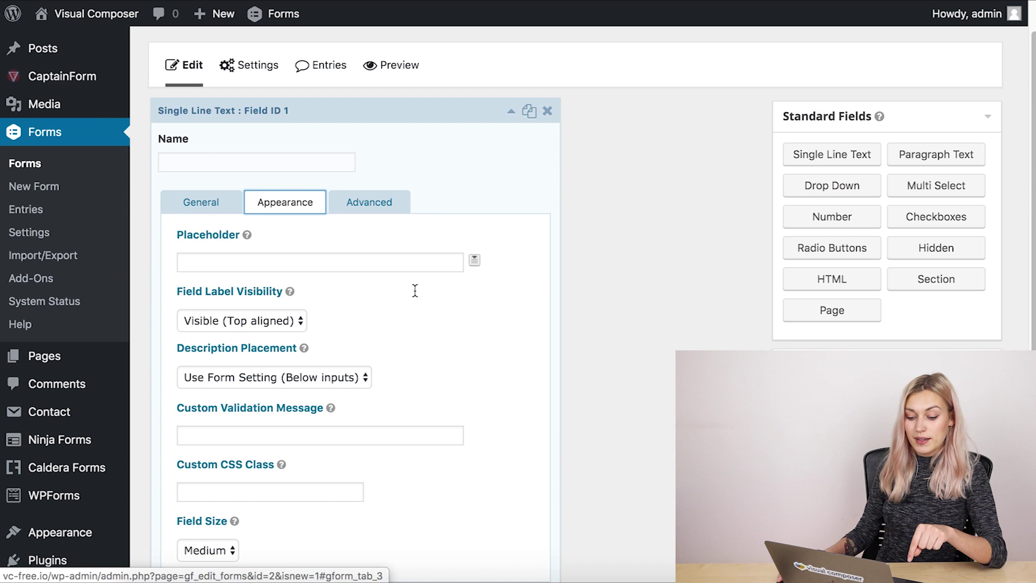
pyautogui.click(200, 153)
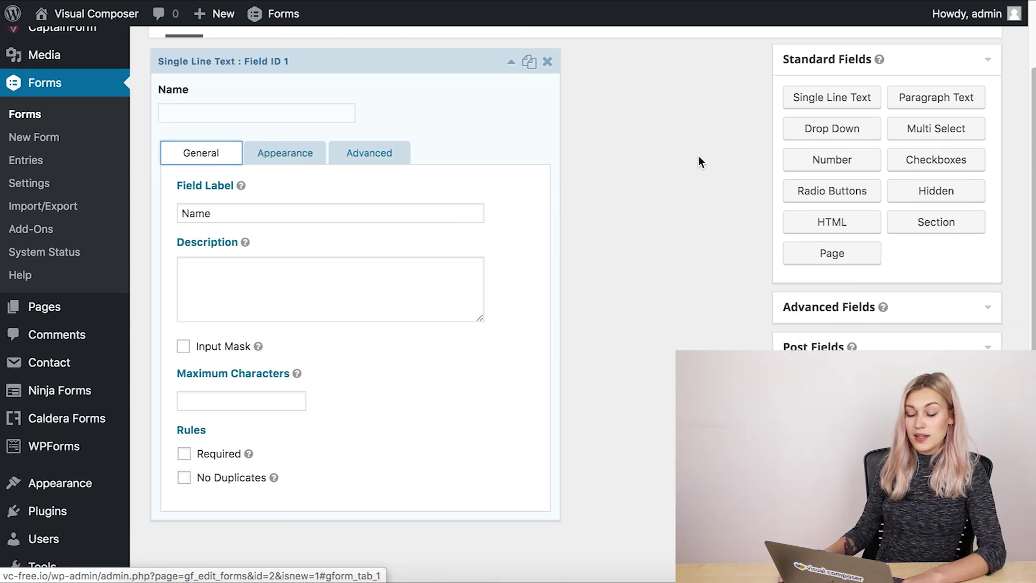
# Add an Email field to the Gravity form and mark both the Name and Email fields as required.
pyautogui.click(912, 312)
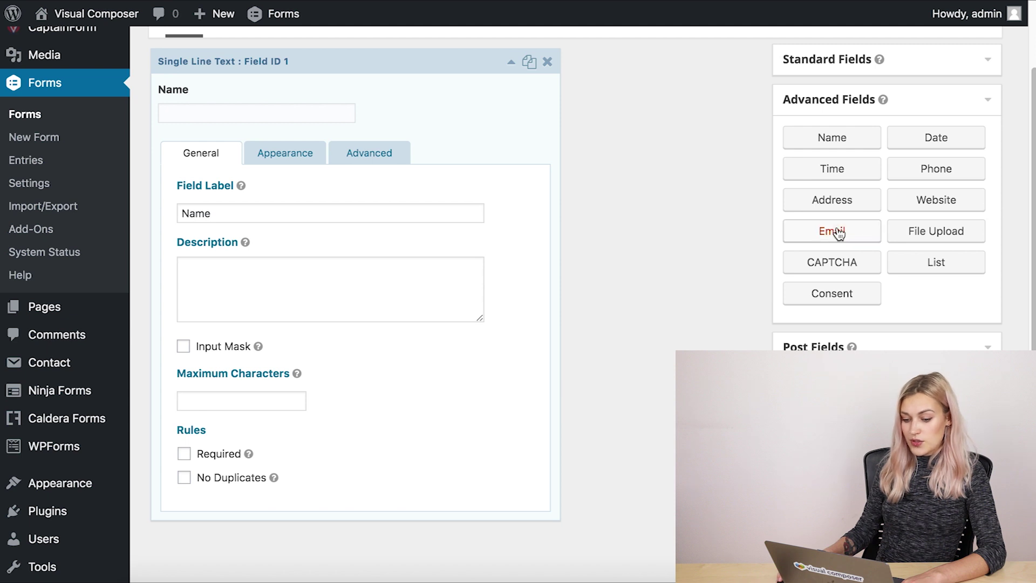
pyautogui.click(806, 221)
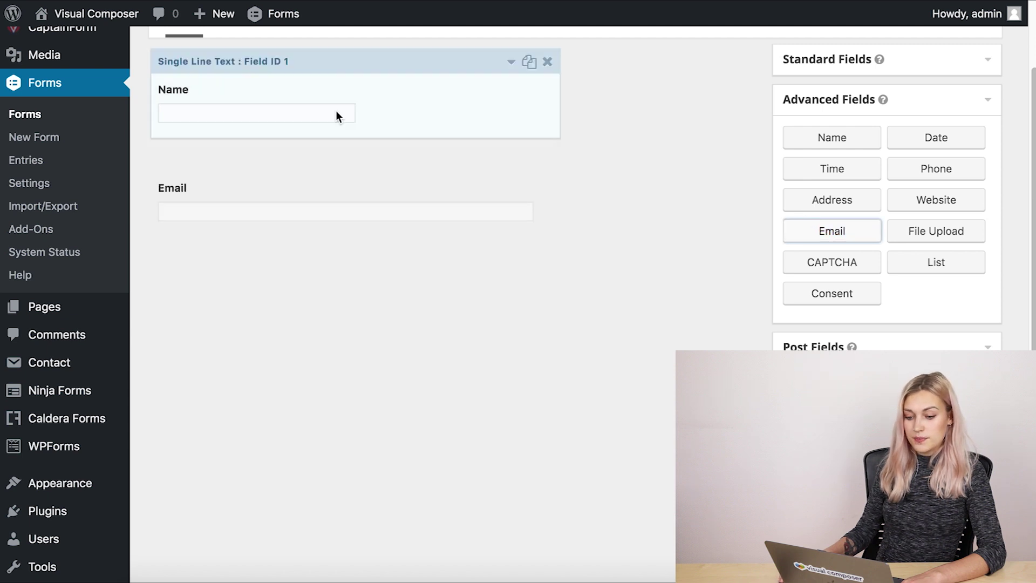
pyautogui.click(460, 102)
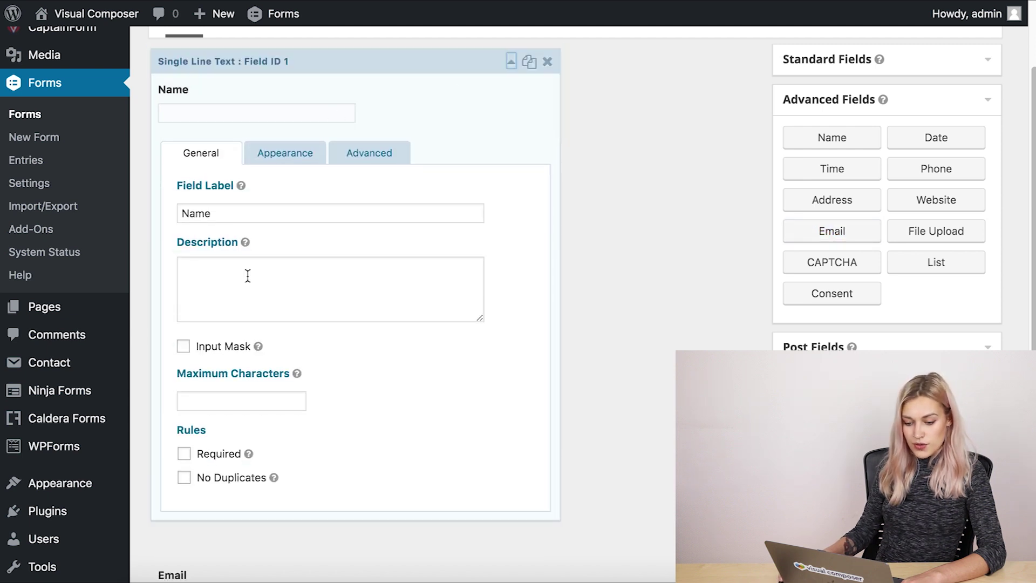
pyautogui.click(183, 454)
pyautogui.click(419, 104)
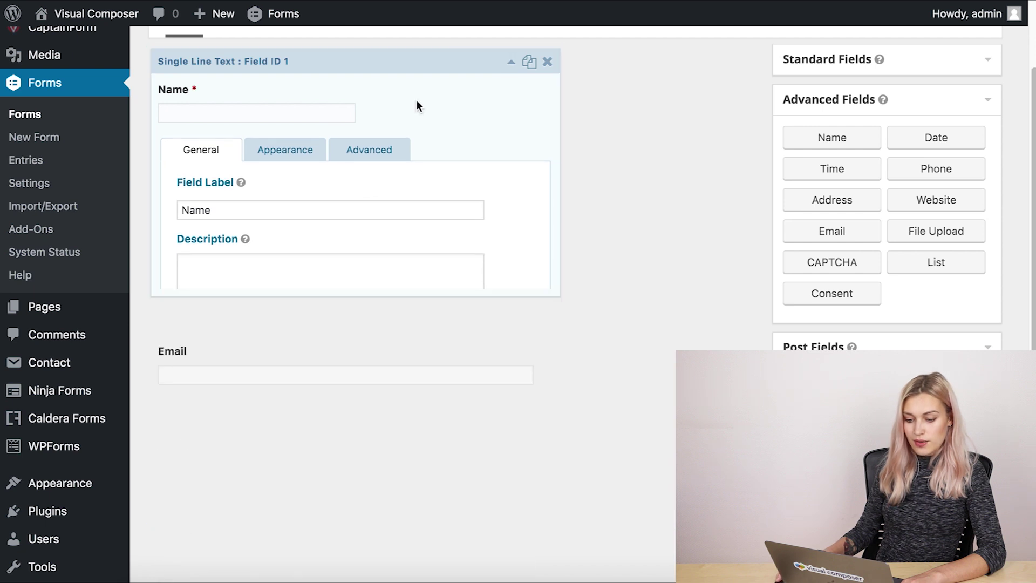
pyautogui.click(388, 186)
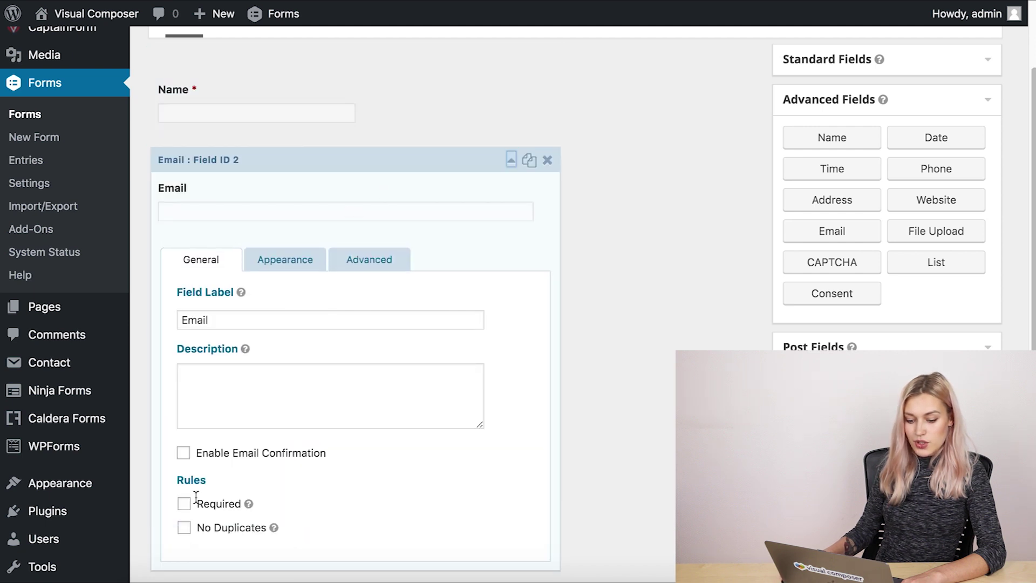
pyautogui.click(184, 504)
pyautogui.click(366, 188)
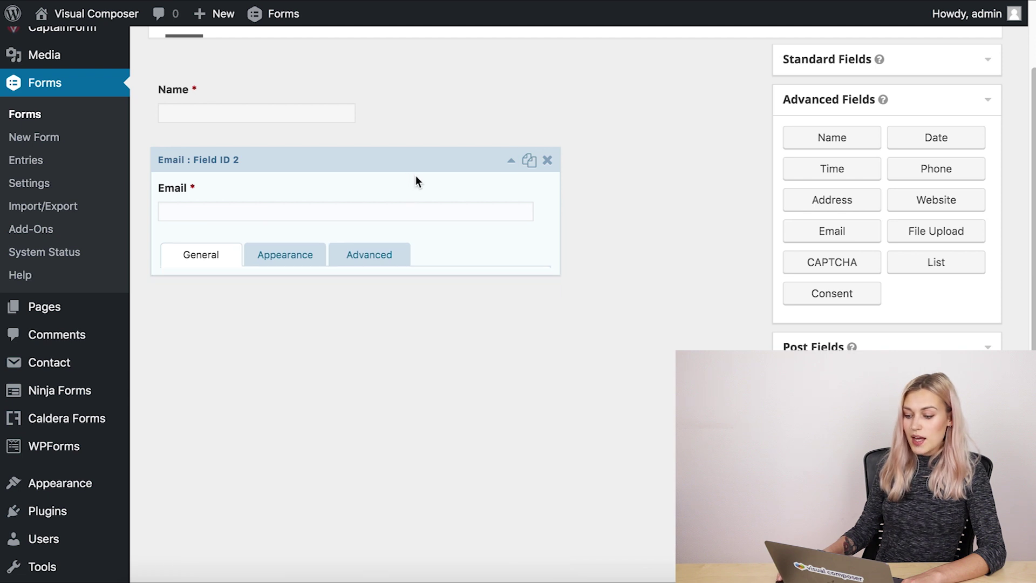
# Add a Paragraph Text field below Email and label it Your Message.
pyautogui.click(926, 69)
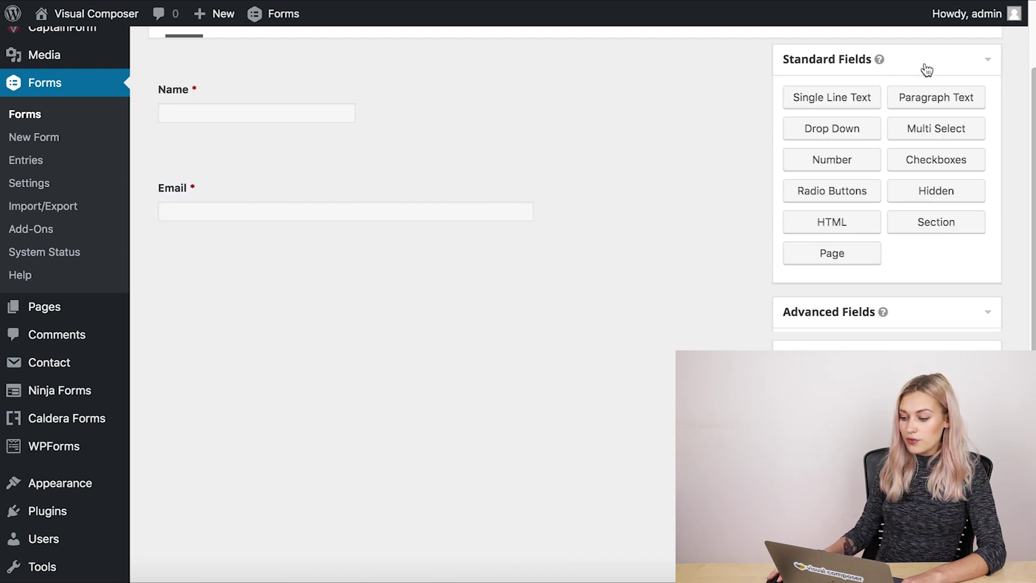
pyautogui.click(935, 102)
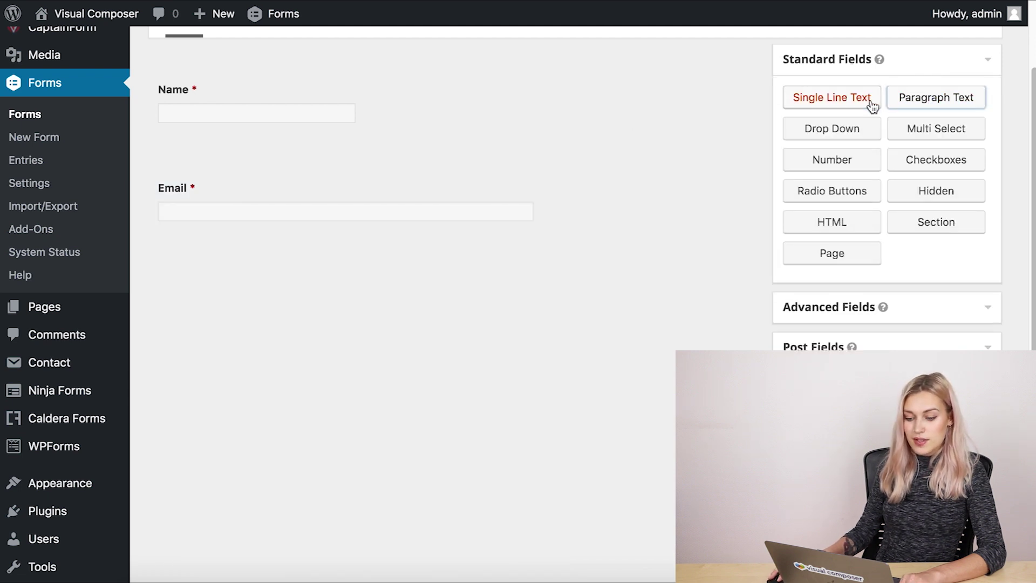
pyautogui.click(222, 294)
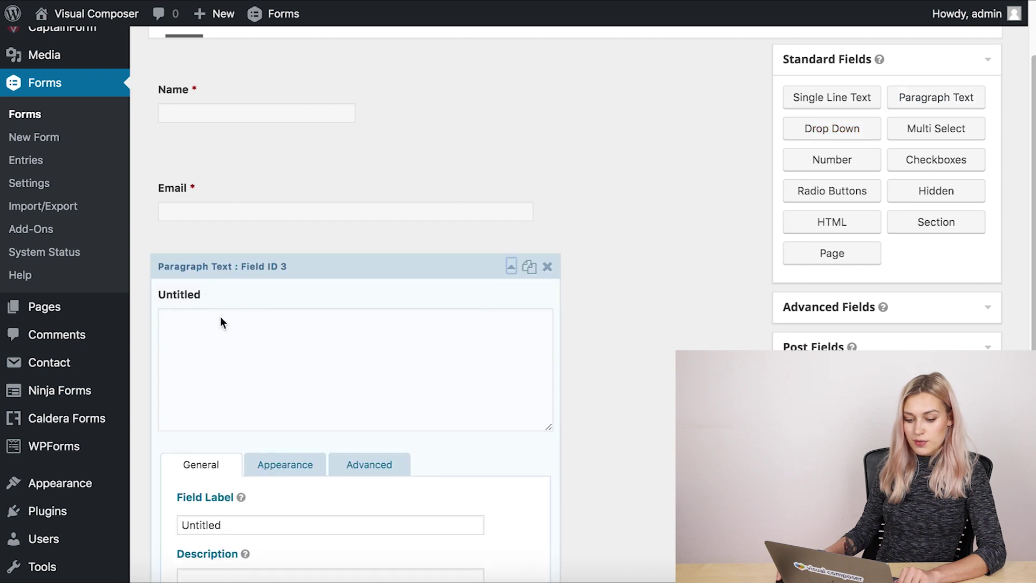
pyautogui.moveTo(243, 524); pyautogui.dragTo(160, 529)
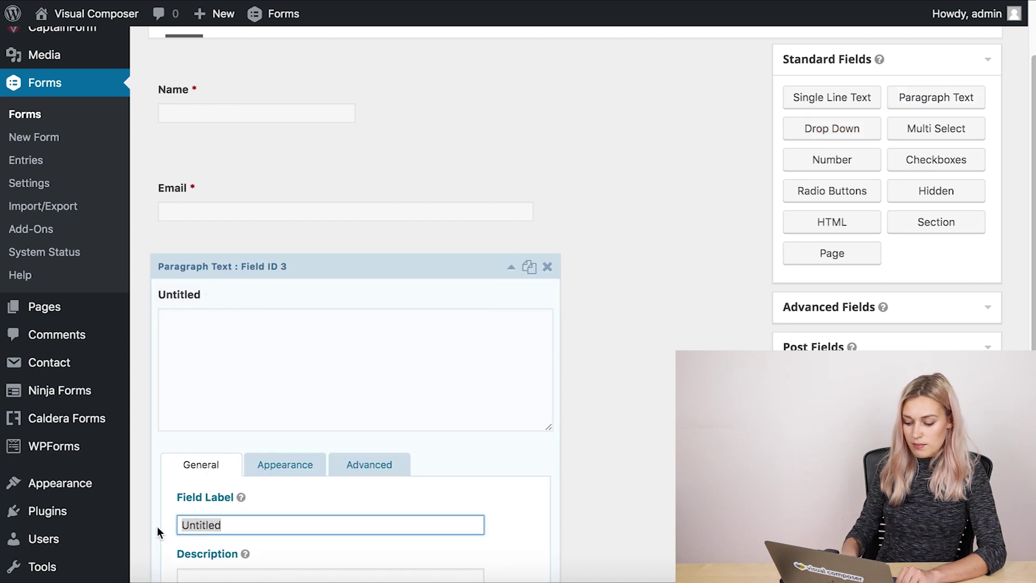
pyautogui.write('Your Message')
pyautogui.click(343, 259)
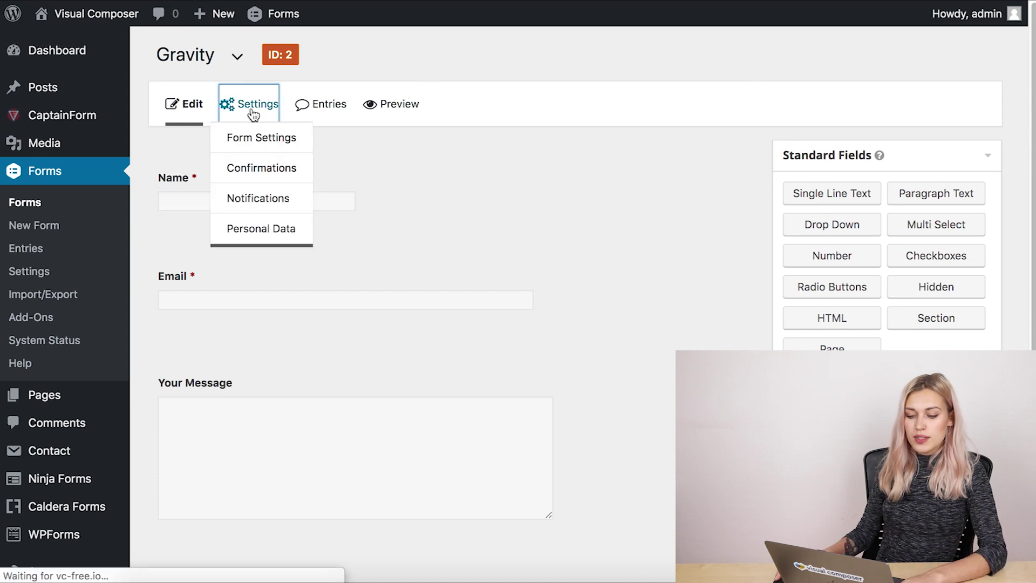
# Set the form button text to Send in the Gravity form's settings and save them.
pyautogui.click(257, 139)
pyautogui.scroll(-8, 443, 205)
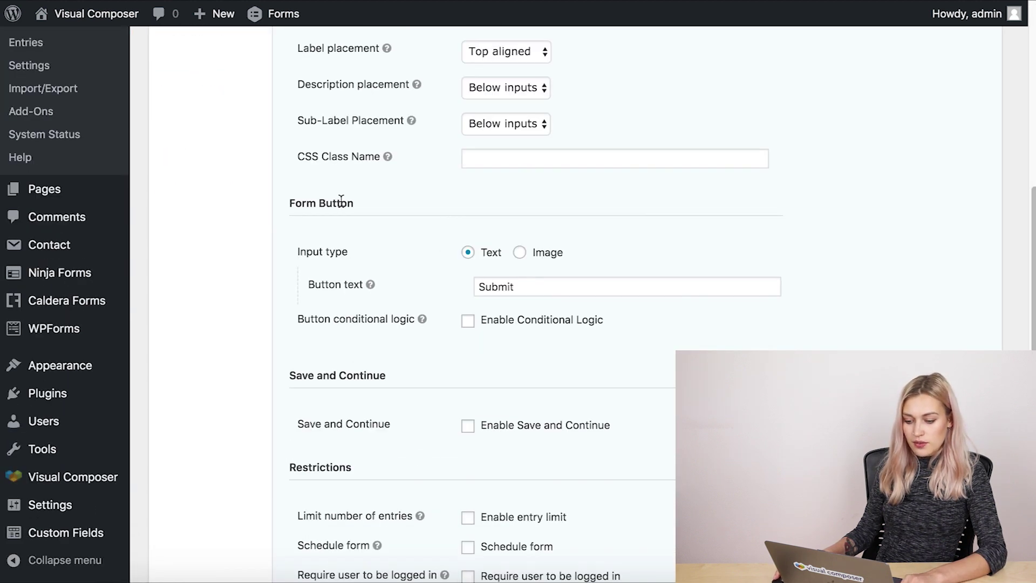
pyautogui.doubleClick(543, 286)
pyautogui.write('Send')
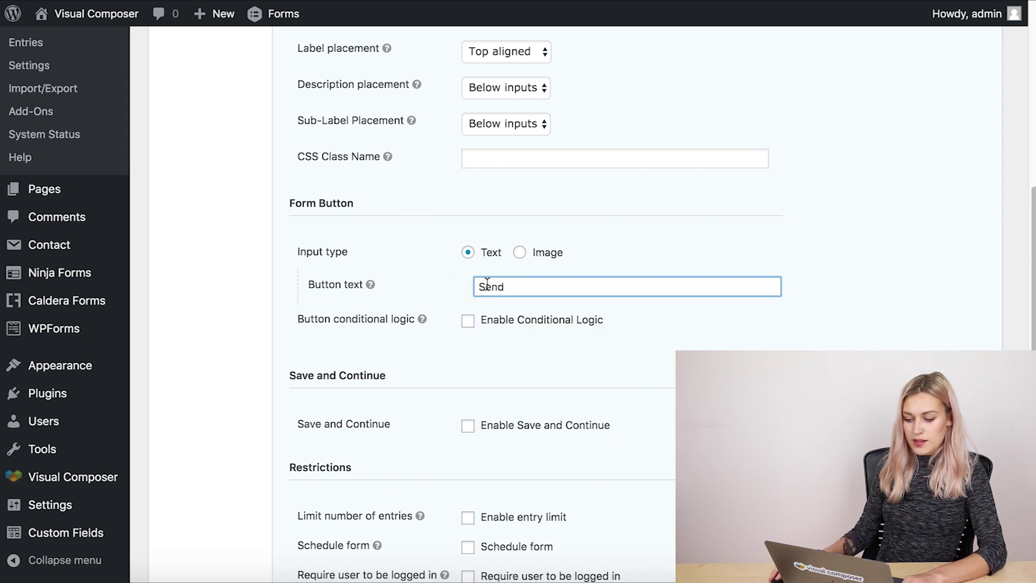
pyautogui.scroll(-5, 464, 302)
pyautogui.click(400, 455)
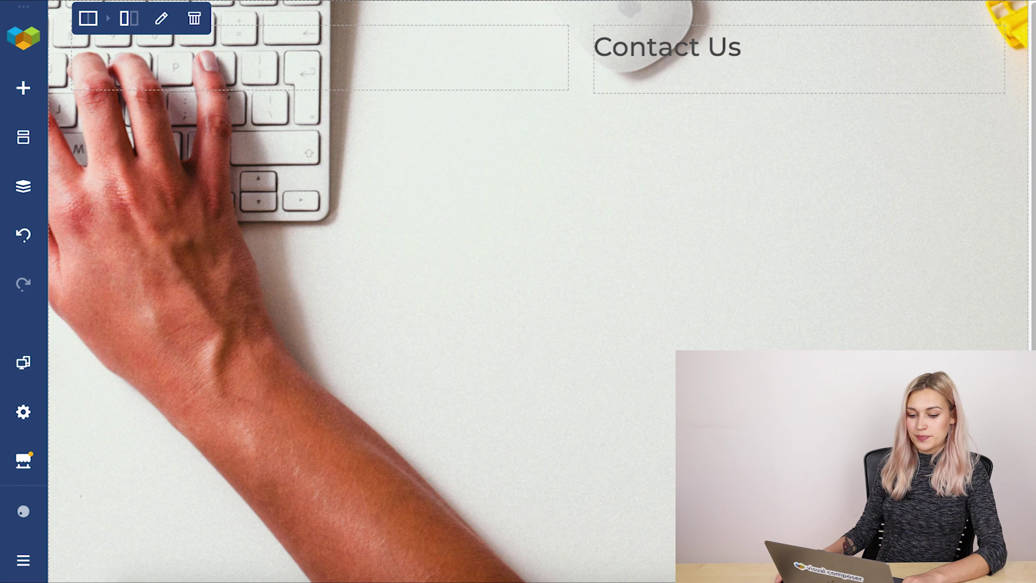
# Add a Gravity Forms element below the Contact Us heading and select Gravity (2) as its form source.
pyautogui.click(799, 69)
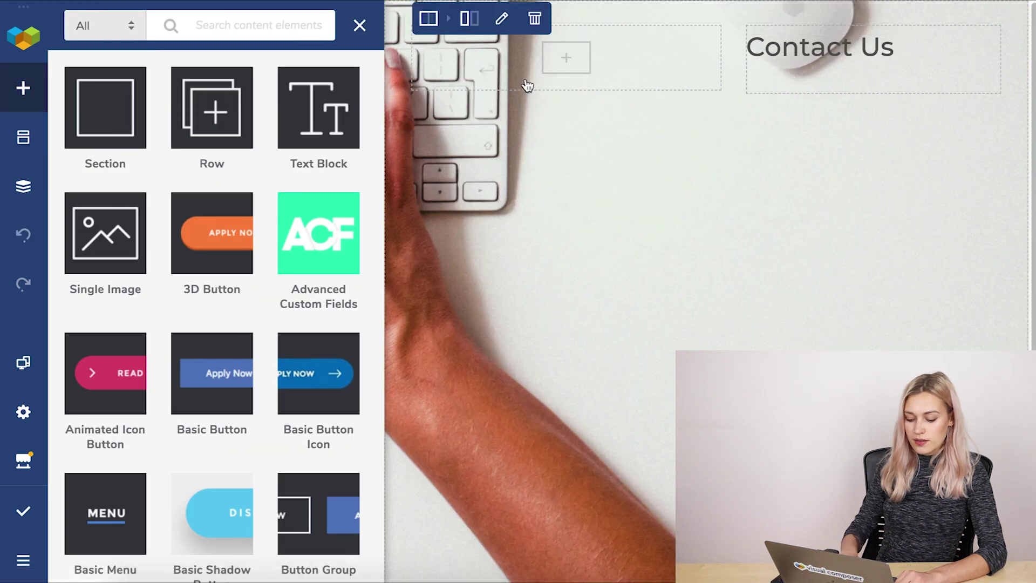
pyautogui.write('grav')
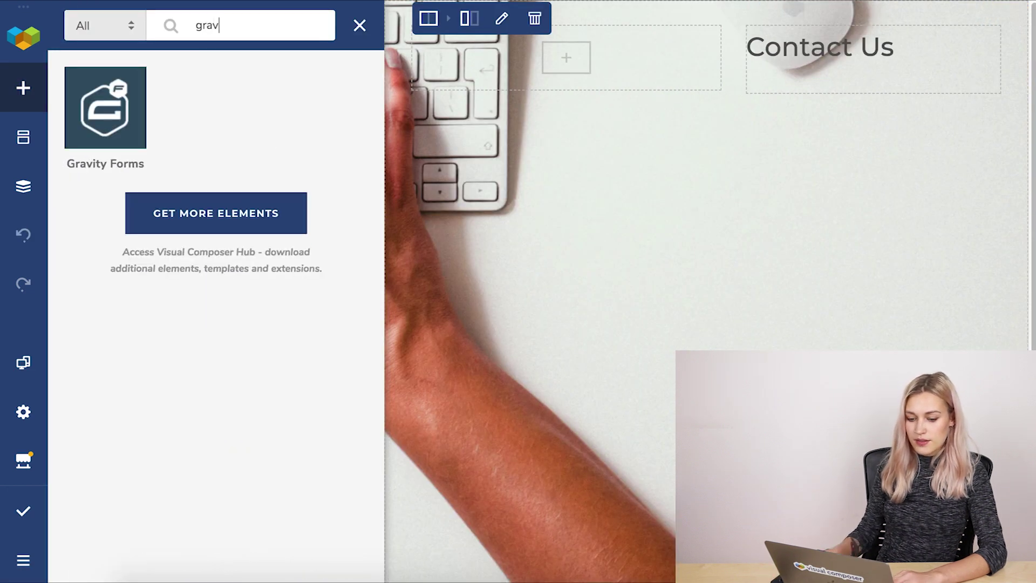
pyautogui.click(105, 107)
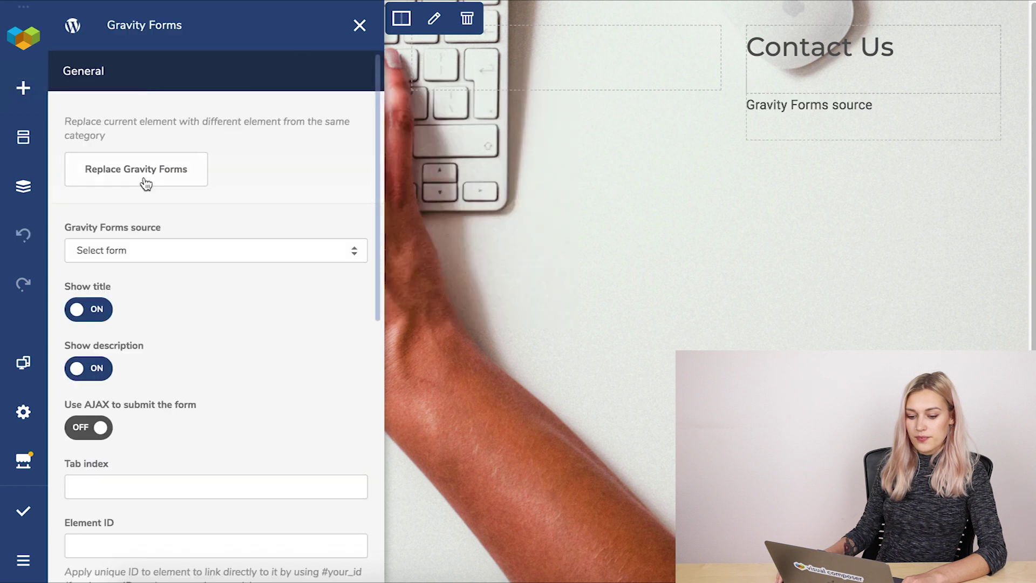
pyautogui.click(159, 250)
pyautogui.click(155, 264)
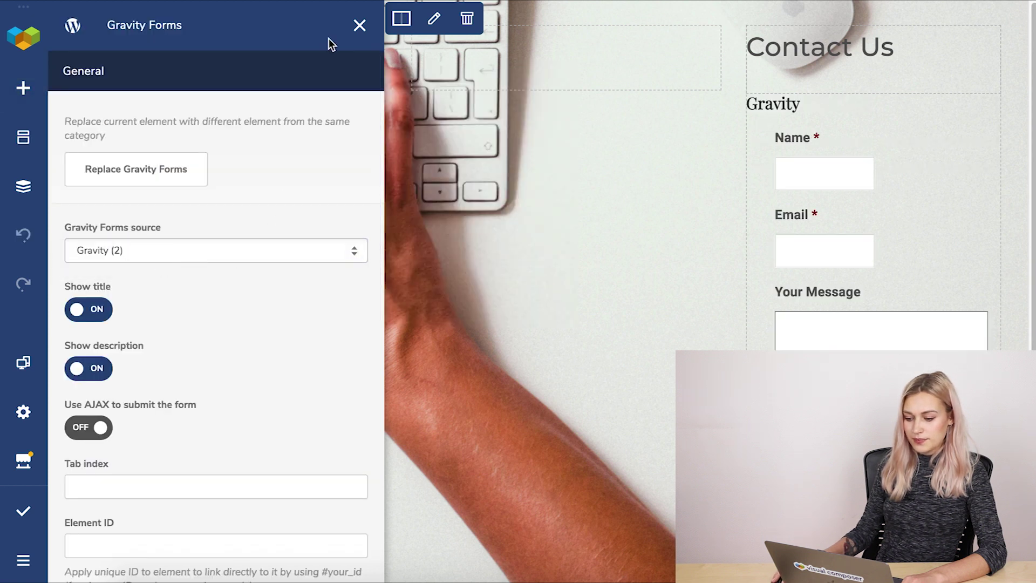
pyautogui.click(358, 26)
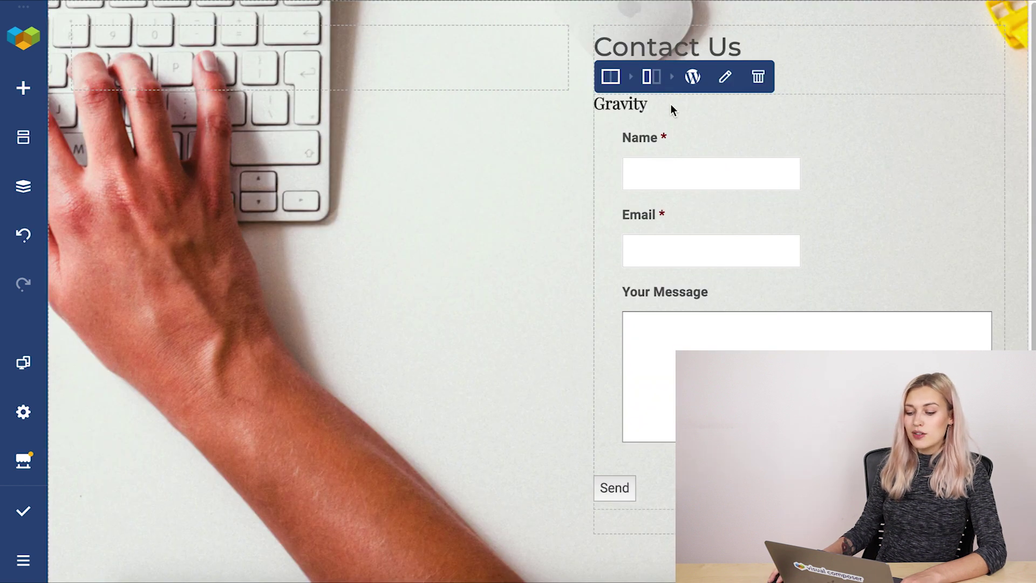
# Turn off Show title for the Gravity Forms element on the page.
pyautogui.click(724, 85)
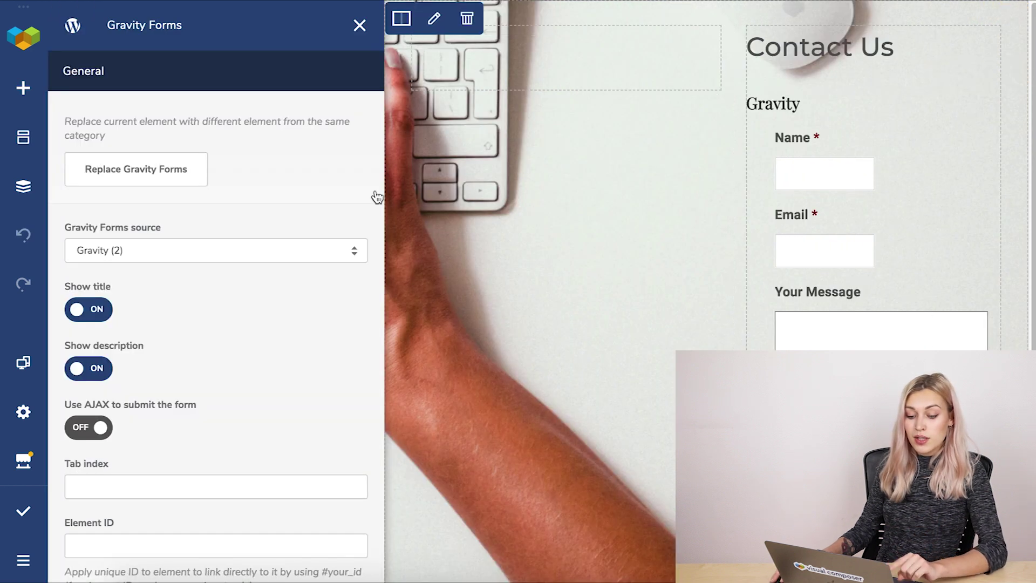
pyautogui.click(96, 319)
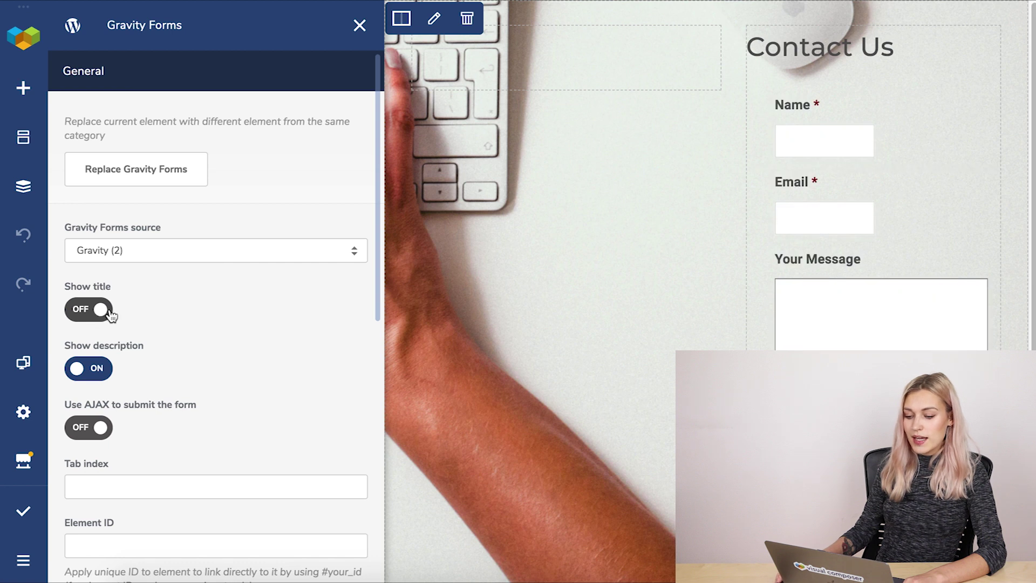
pyautogui.click(357, 26)
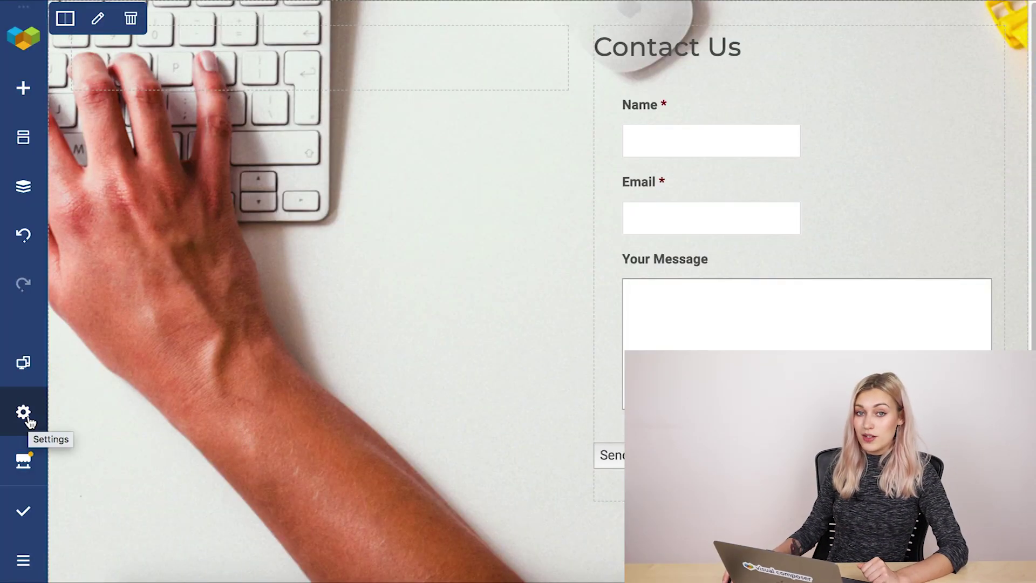
# Open the page settings and look at the Custom CSS section with its local and global CSS editors.
pyautogui.click(26, 416)
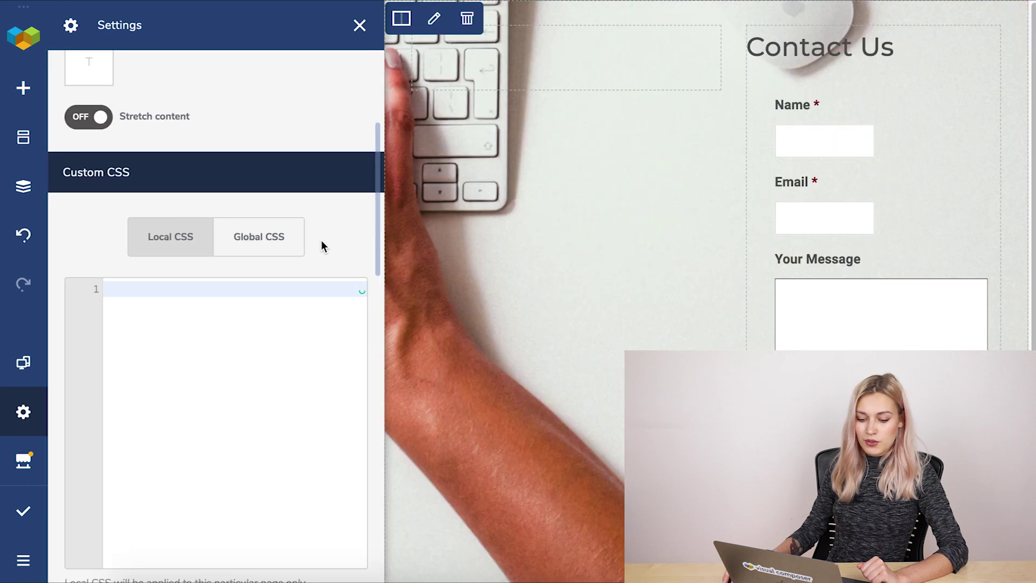